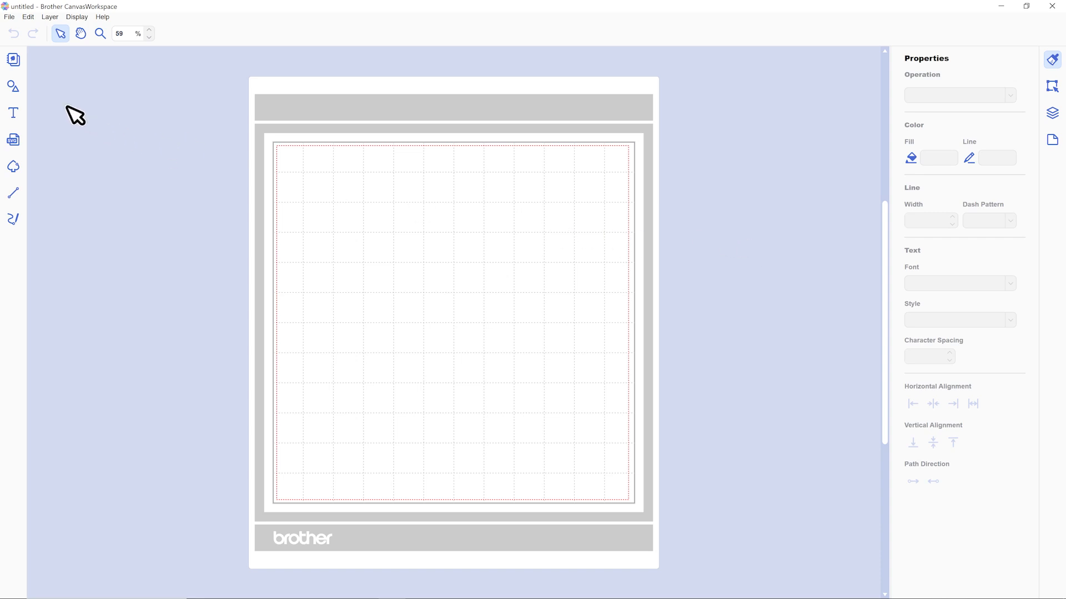
Import svg-04-african-grey-craftwithsarah.svg from the _ FINAL folder's 04 Layers Separated by Color subfolder.
left_click(10, 18)
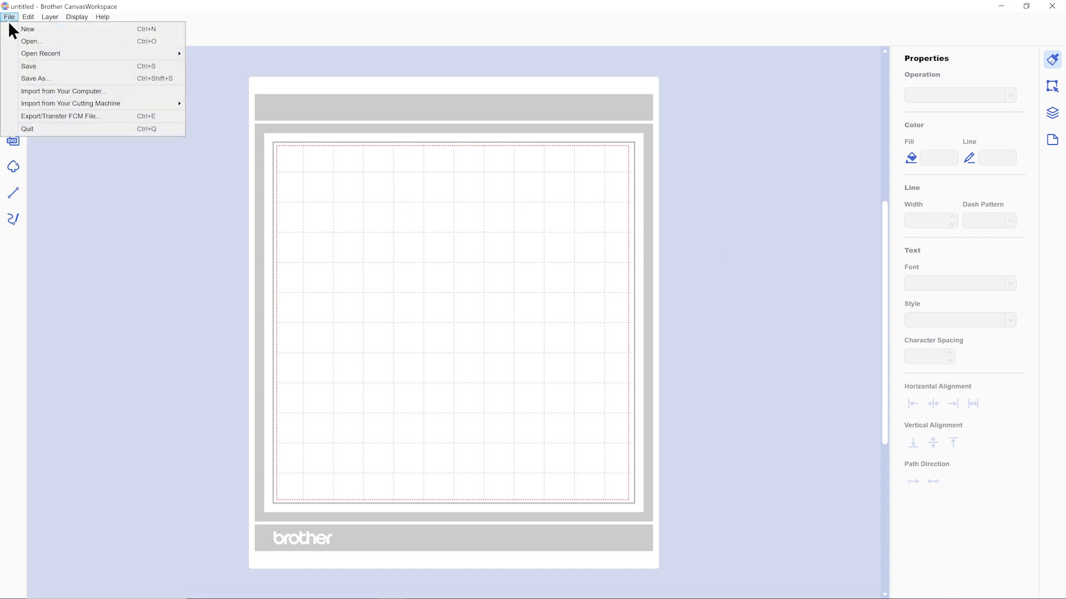
left_click(52, 91)
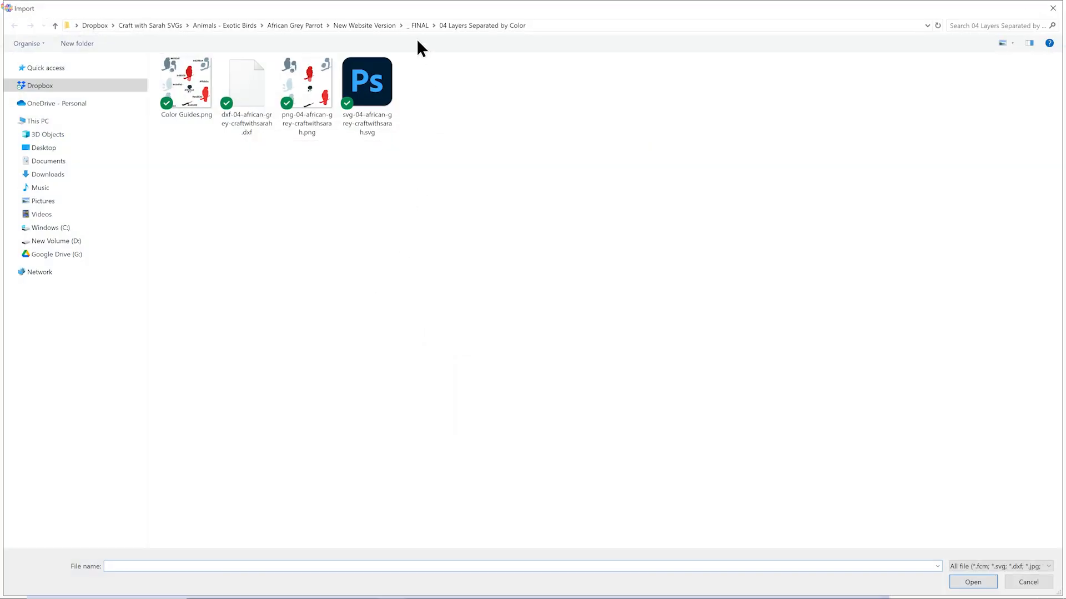
left_click(417, 25)
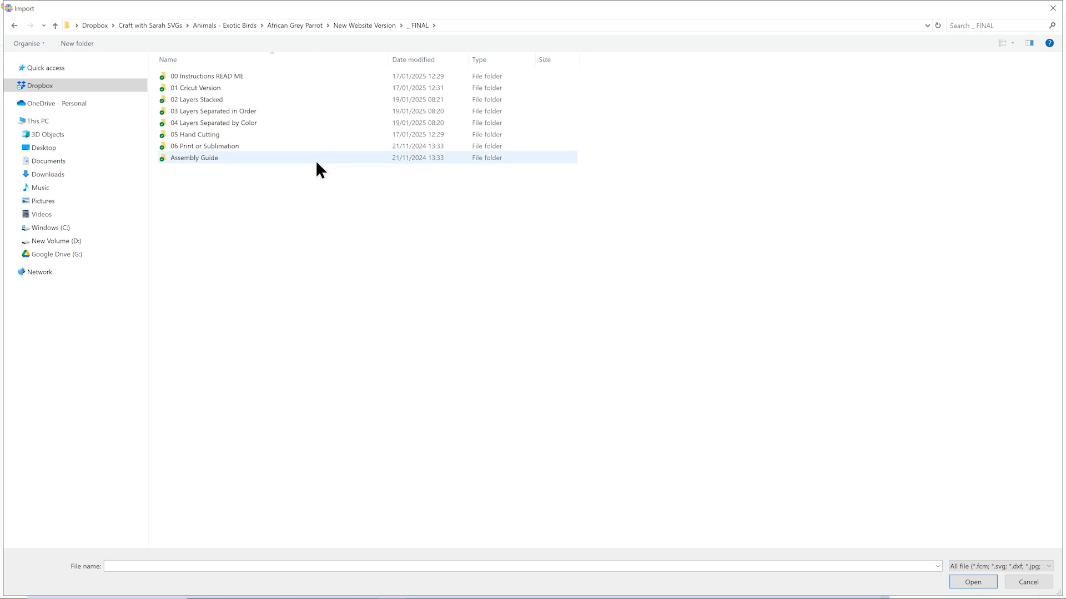
left_click(242, 125)
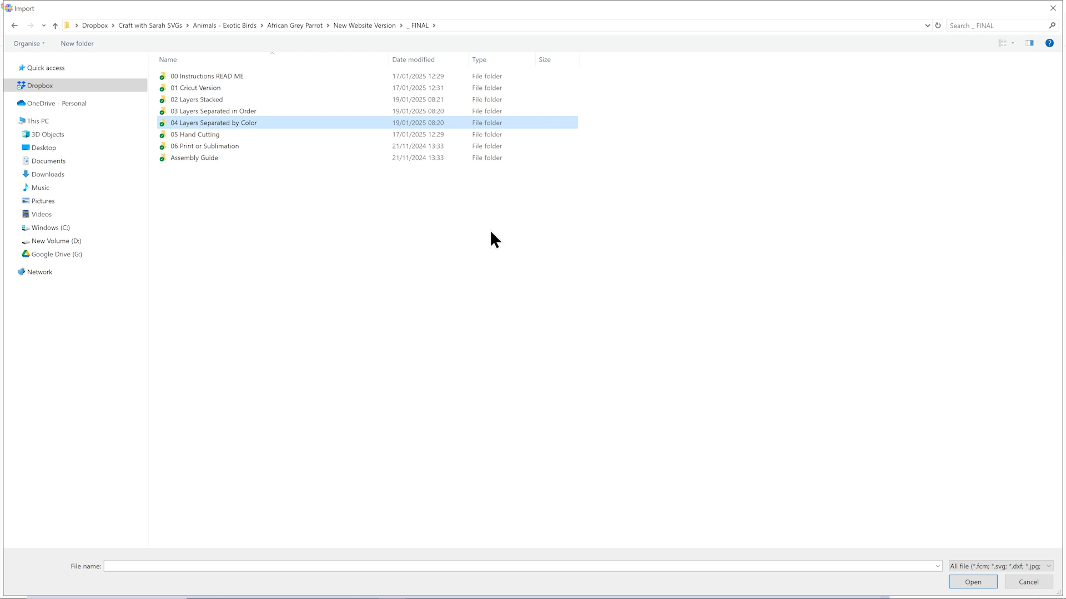
double_click(335, 123)
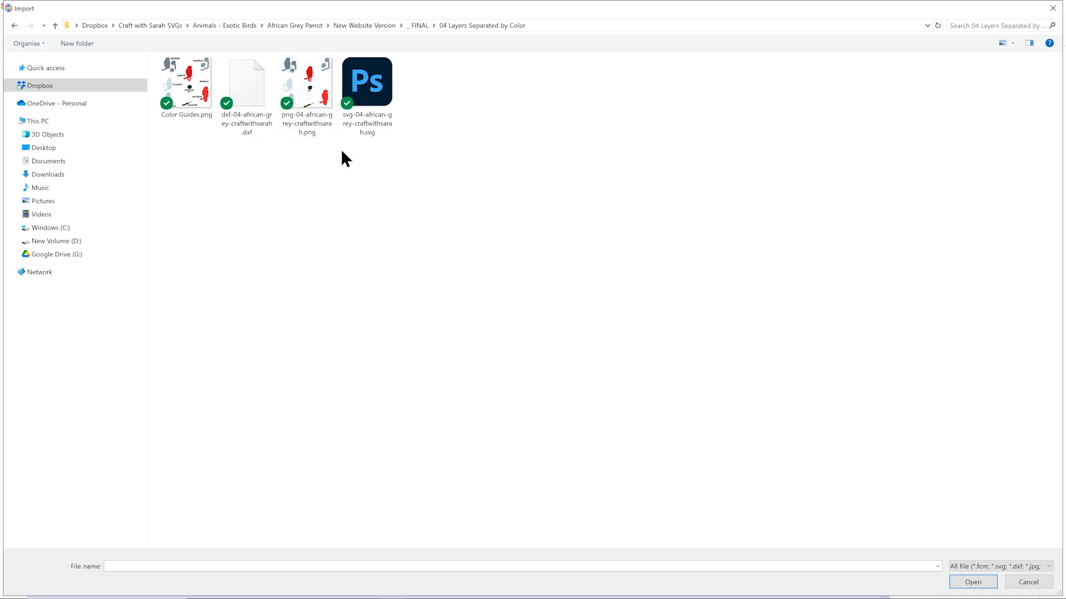
left_click(383, 127)
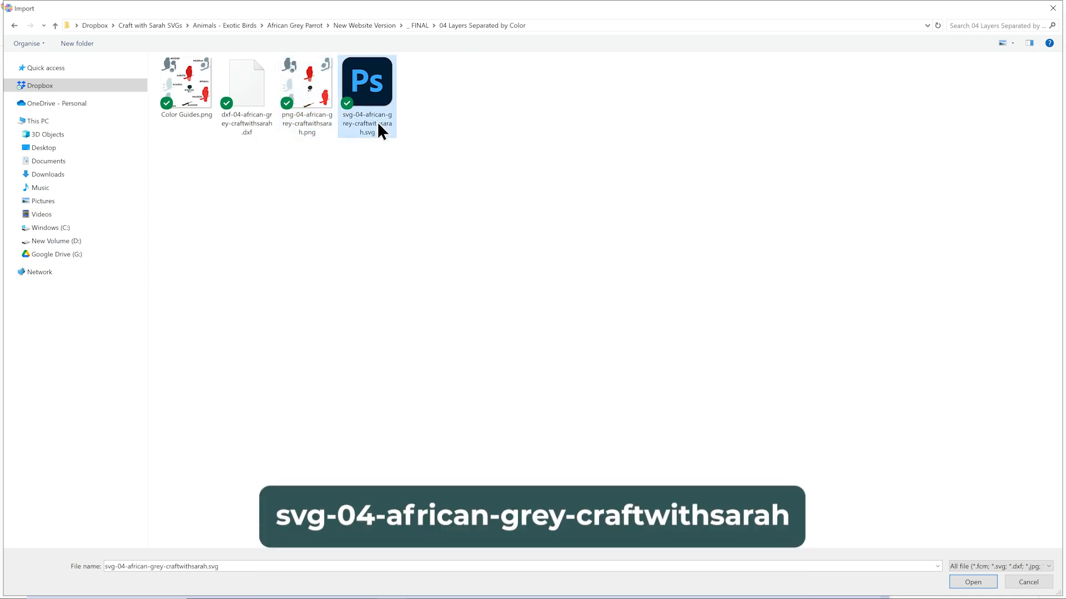
double_click(379, 126)
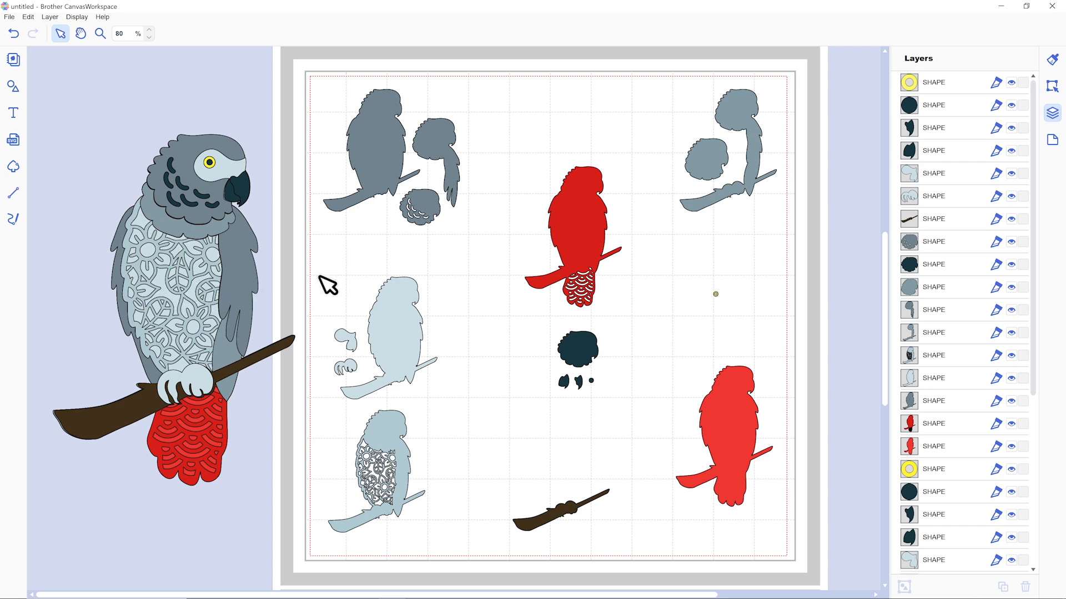
Delete the dark red parrot layer with the patterned tail and the blue-grey layer with the floral cut-outs from the mat.
left_click_drag(583, 239, 587, 224)
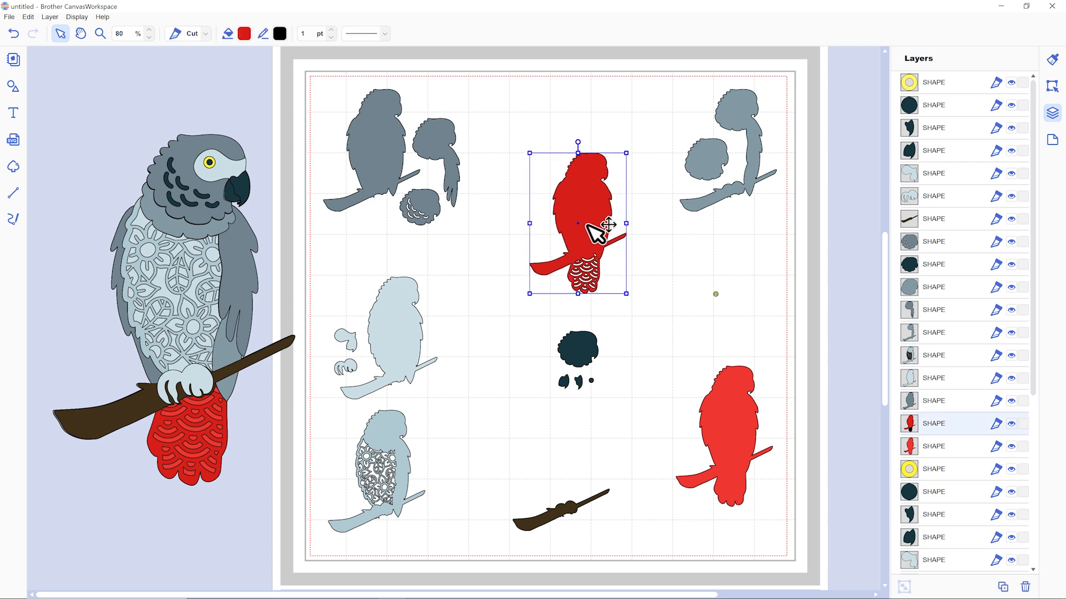
key("Delete")
left_click(405, 468)
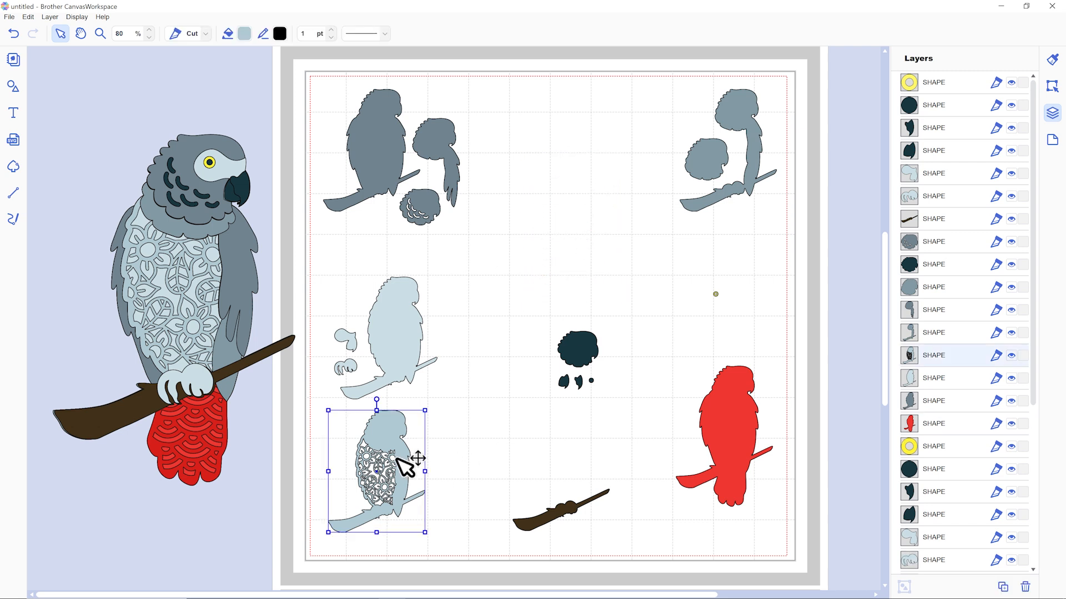
key("Delete")
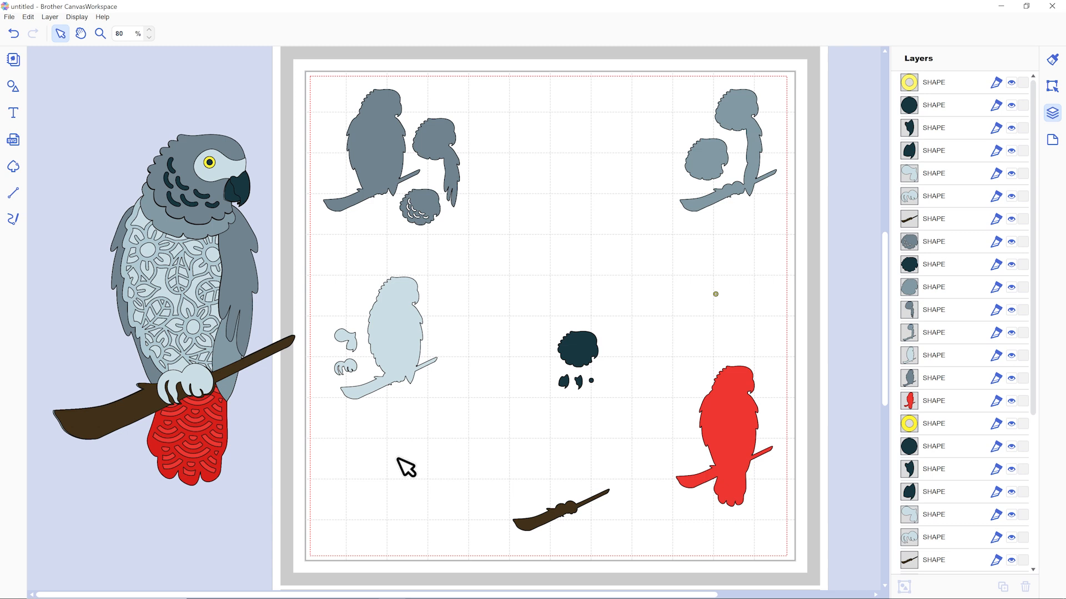
Remove the dark red patterned tail layer and the floral cut-out body layer from the assembled parrot beside the mat.
left_click_drag(211, 435, 281, 476)
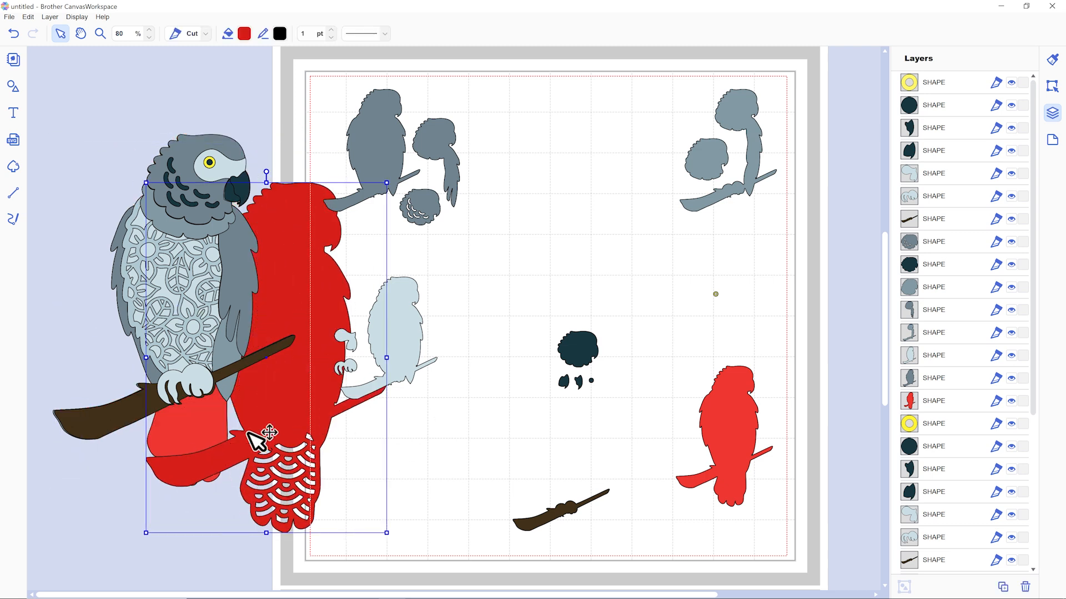
key("Delete")
left_click(190, 316)
key("Delete")
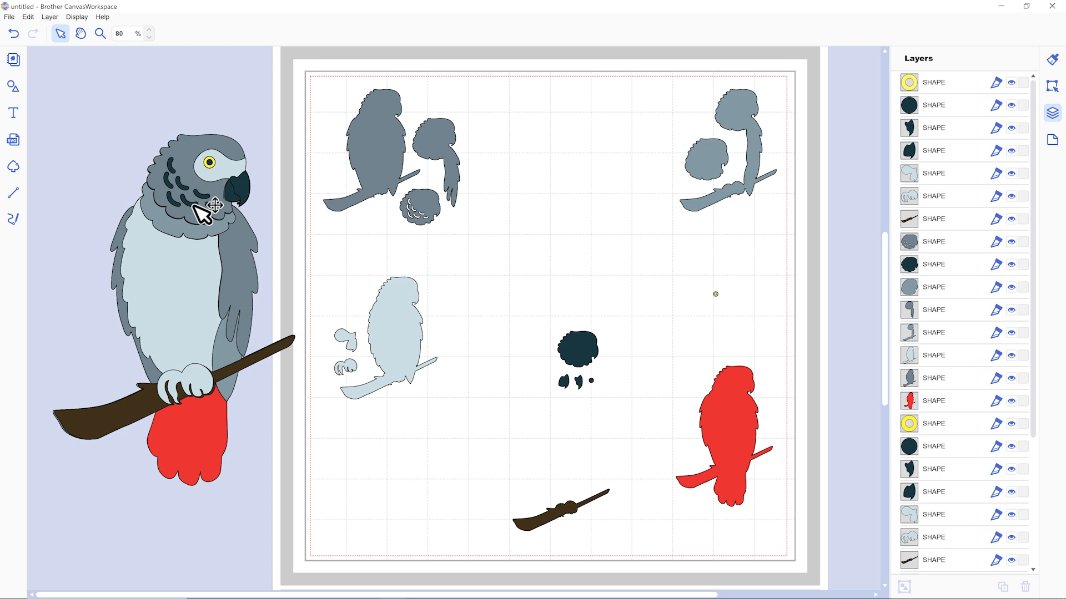
Move the slotted grey head piece off the assembled parrot and copy its fill colour code.
left_click_drag(197, 214, 109, 142)
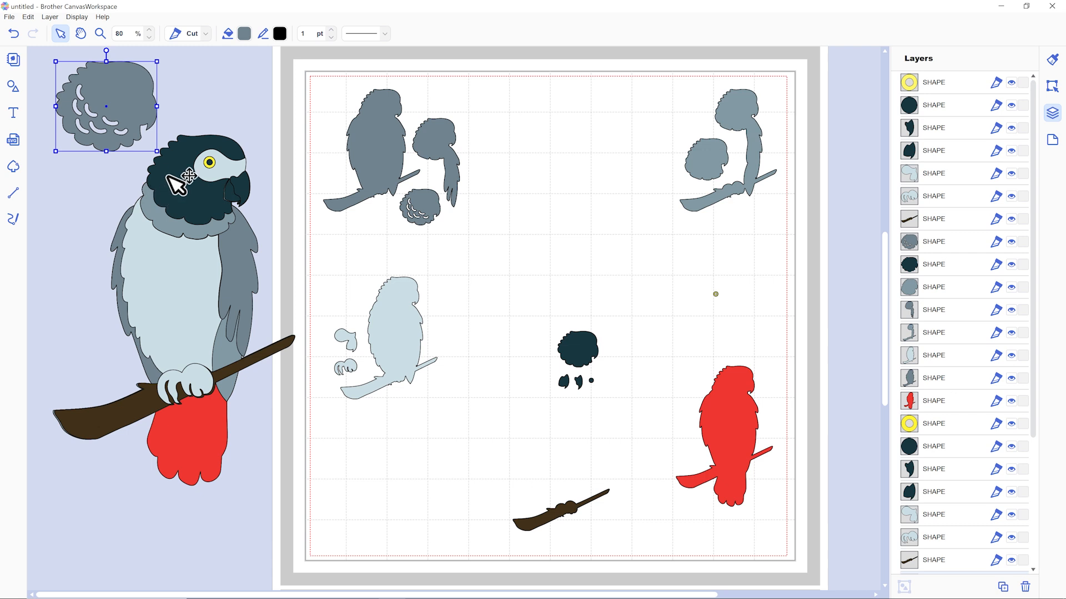
left_click(244, 34)
left_click_drag(660, 294, 615, 294)
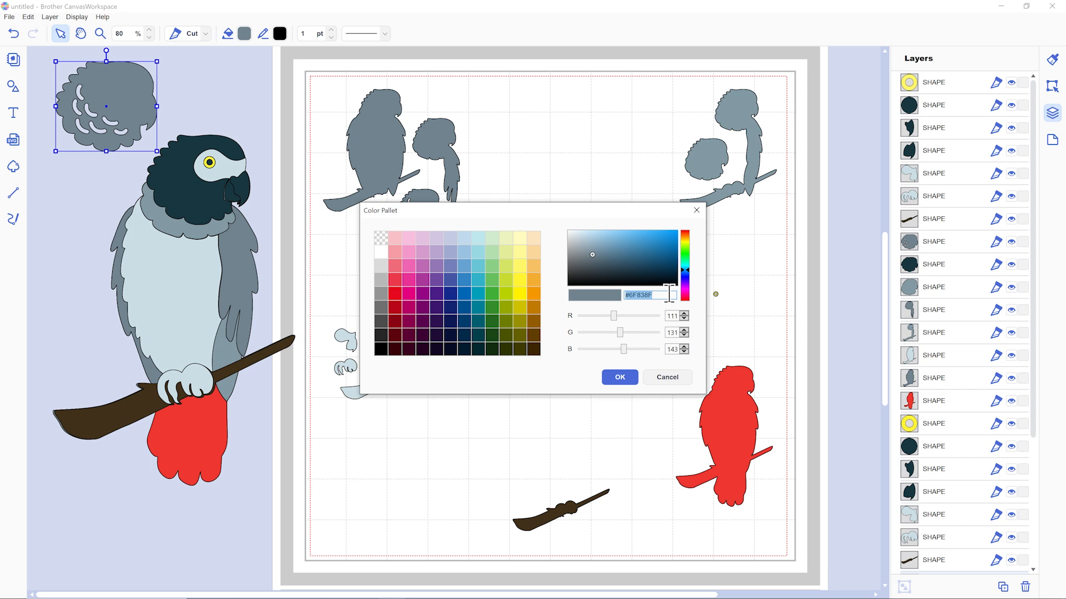
right_click(644, 295)
left_click(627, 377)
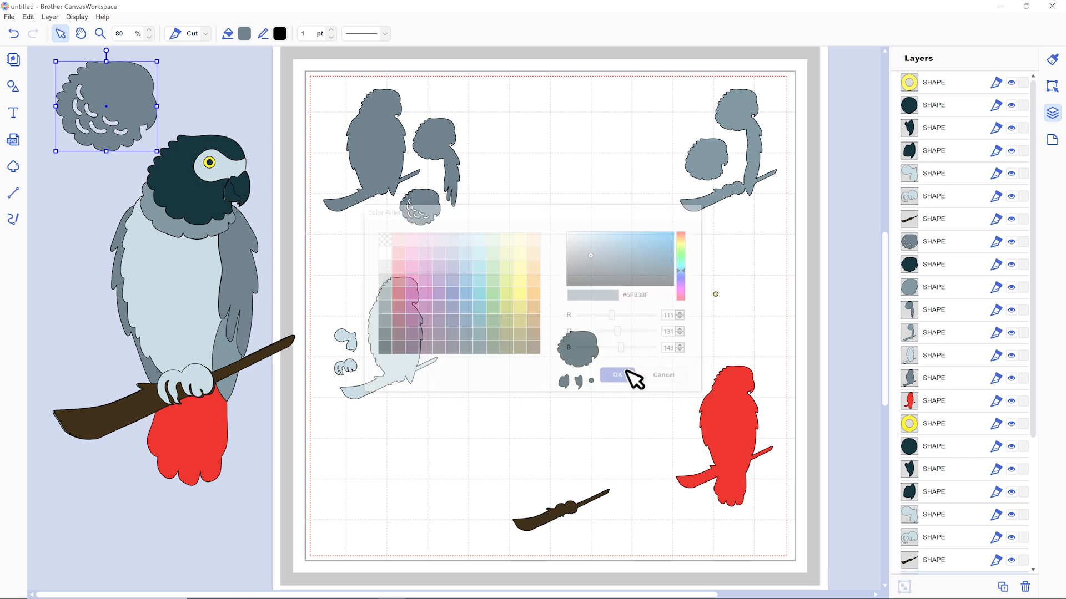
Set the fill colour of the assembled parrot's dark solid head piece to #6F838F.
left_click(183, 177)
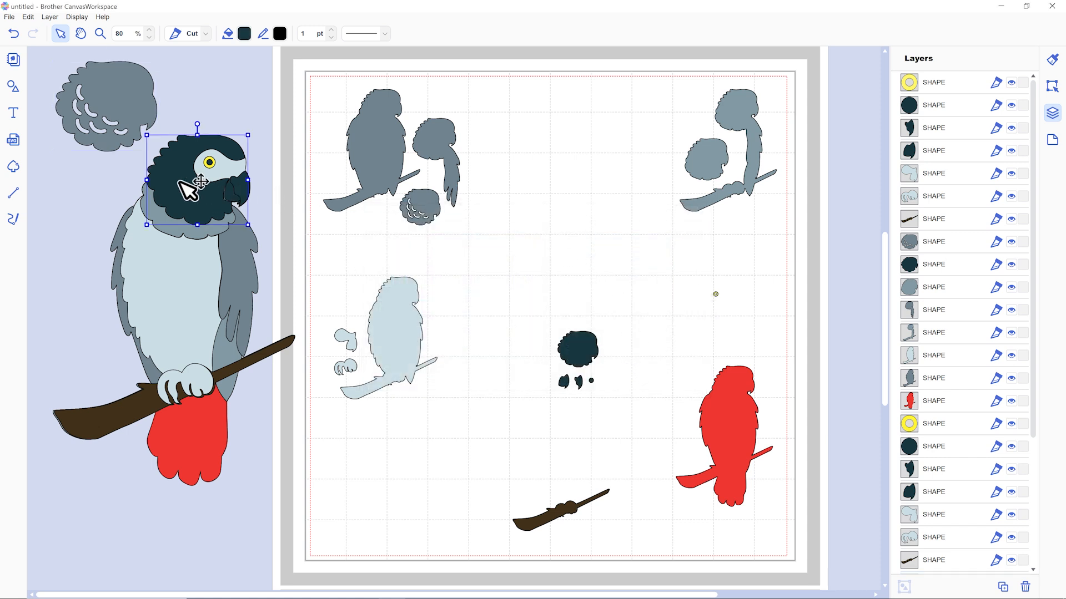
left_click(245, 33)
left_click_drag(675, 295, 600, 295)
key("ctrl+v")
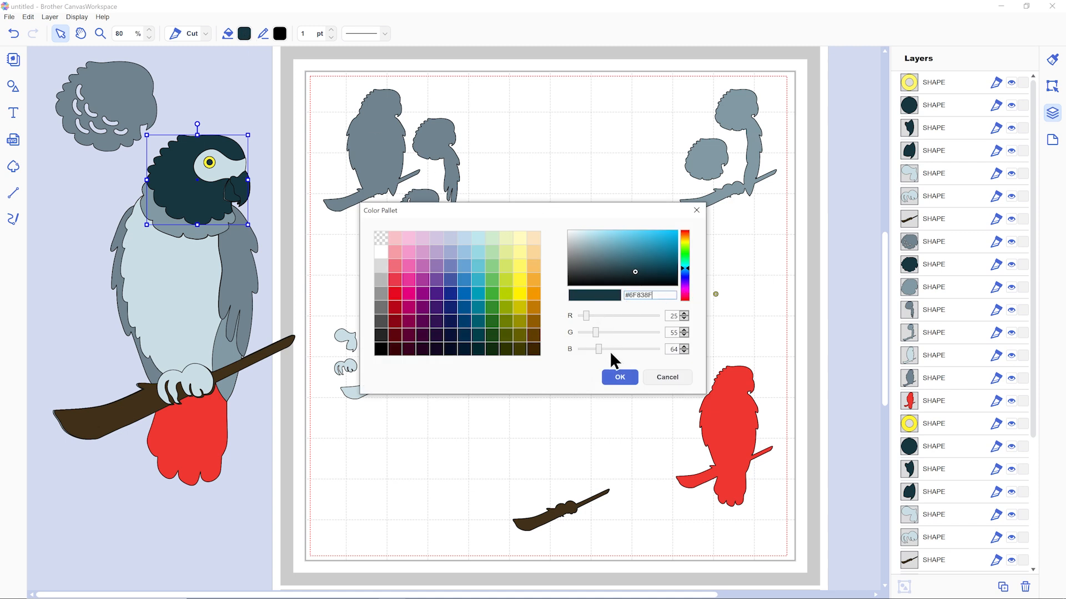
left_click_drag(658, 295, 603, 296)
right_click(647, 295)
left_click(670, 326)
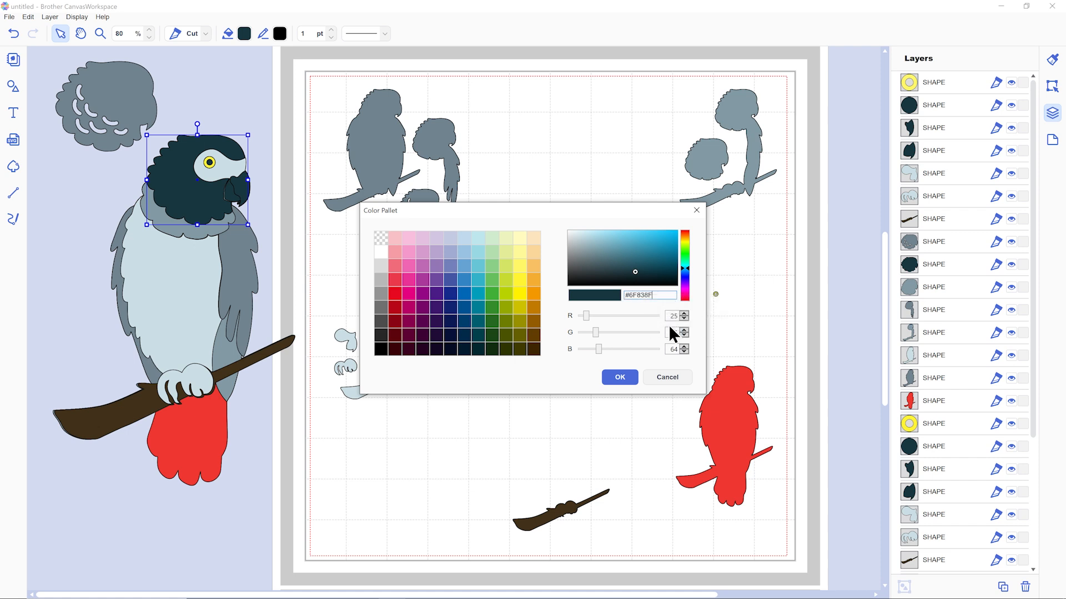
left_click(620, 377)
Delete both slotted grey head pieces, the one set aside from the assembled parrot and the one on the mat.
left_click(145, 90)
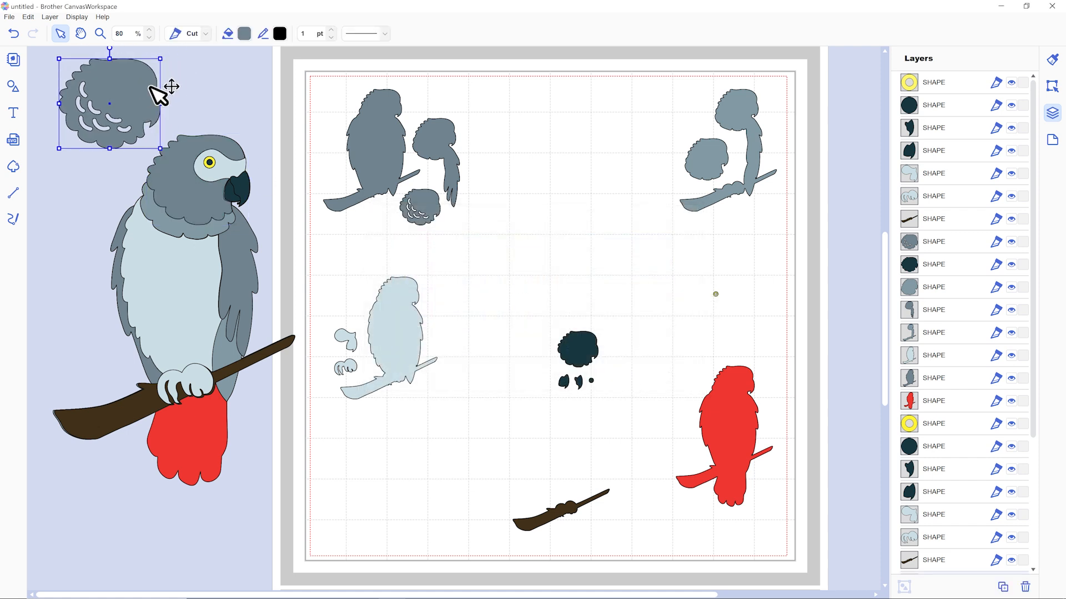
key("Delete")
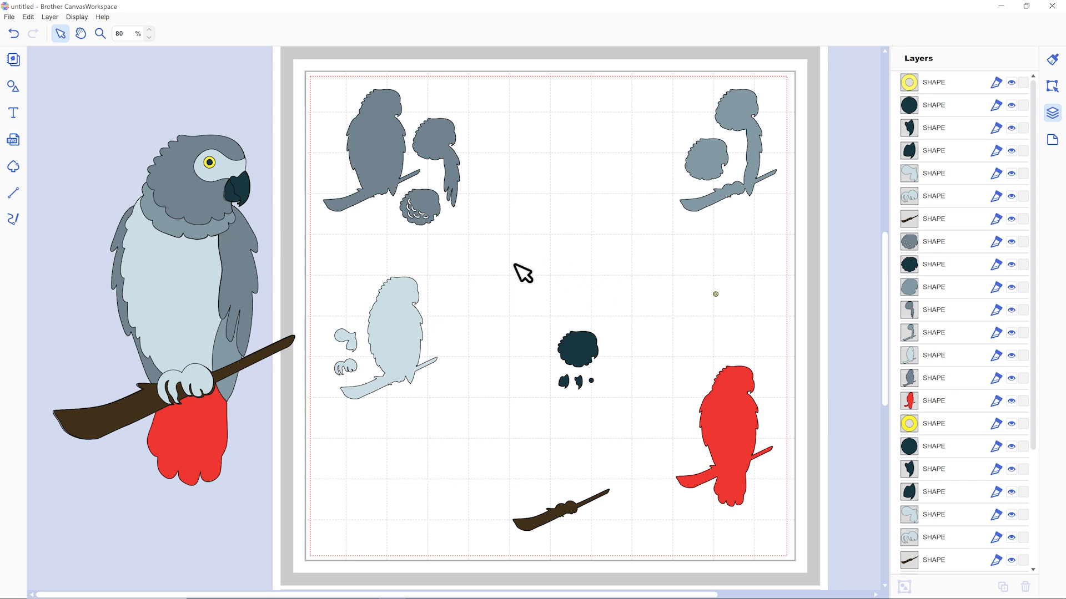
left_click(436, 214)
left_click_drag(434, 214, 428, 216)
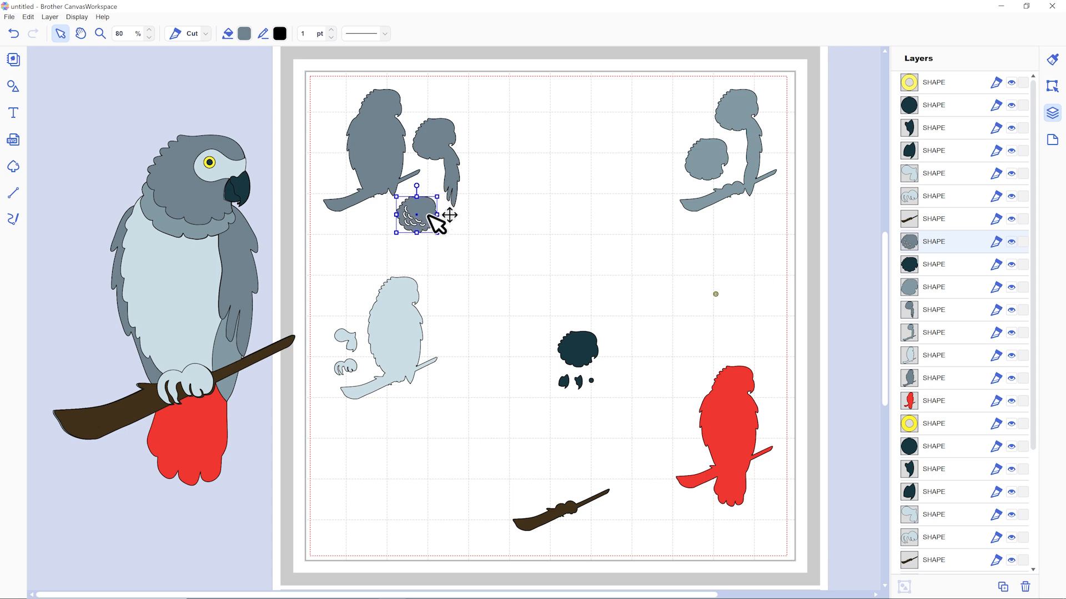
key("Delete")
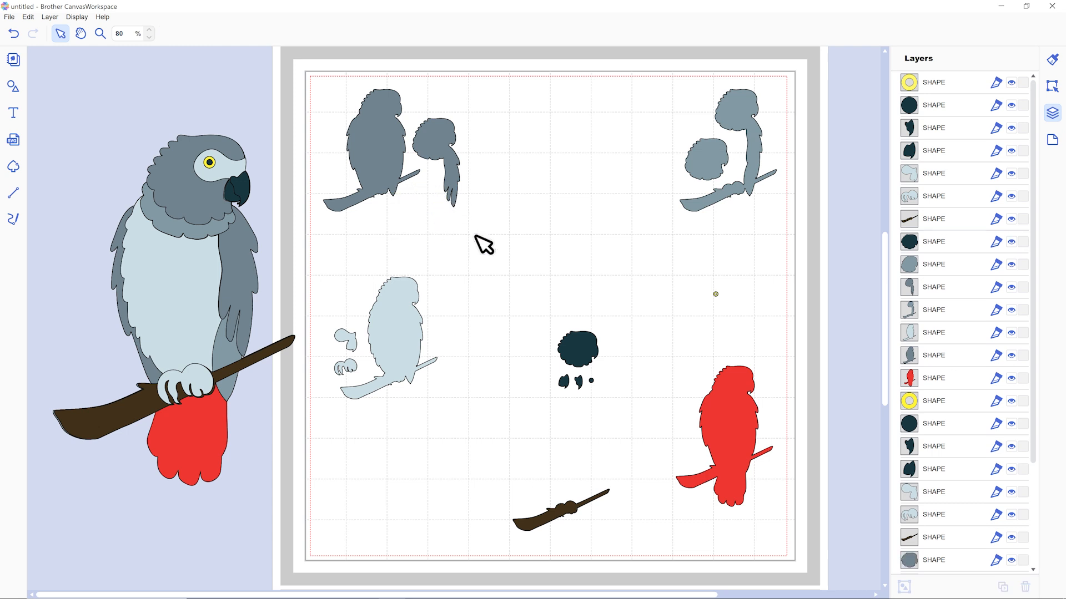
Recolour the mat's dark solid head piece to #6F838F and place it above the small grey head-and-wing piece.
left_click(589, 342)
left_click(244, 35)
left_click_drag(672, 295, 602, 293)
key("ctrl+v")
left_click(623, 374)
left_click(651, 334)
left_click_drag(592, 344, 445, 91)
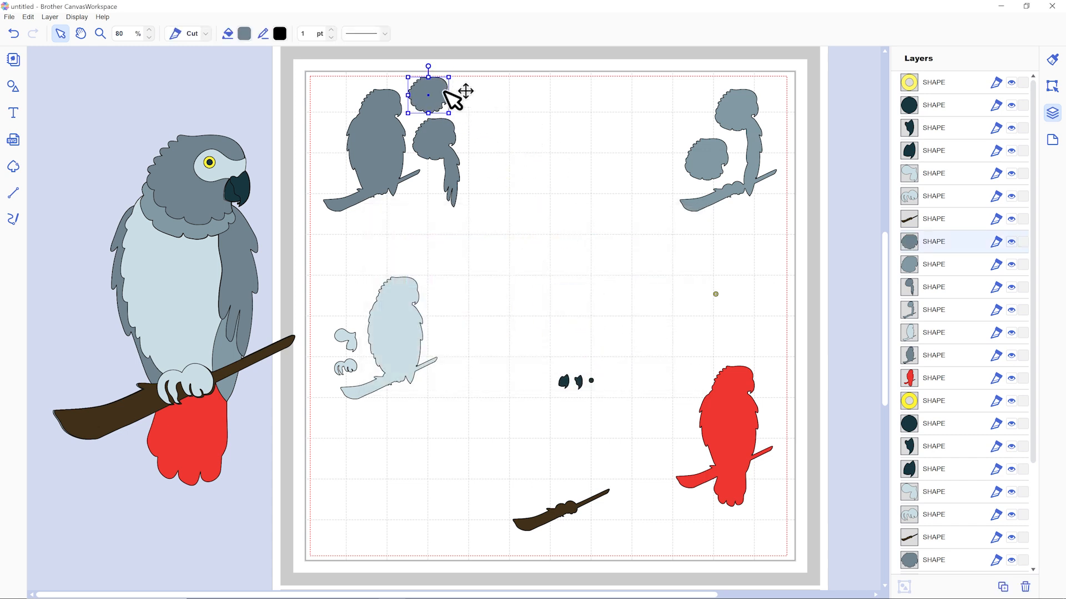
left_click(468, 100)
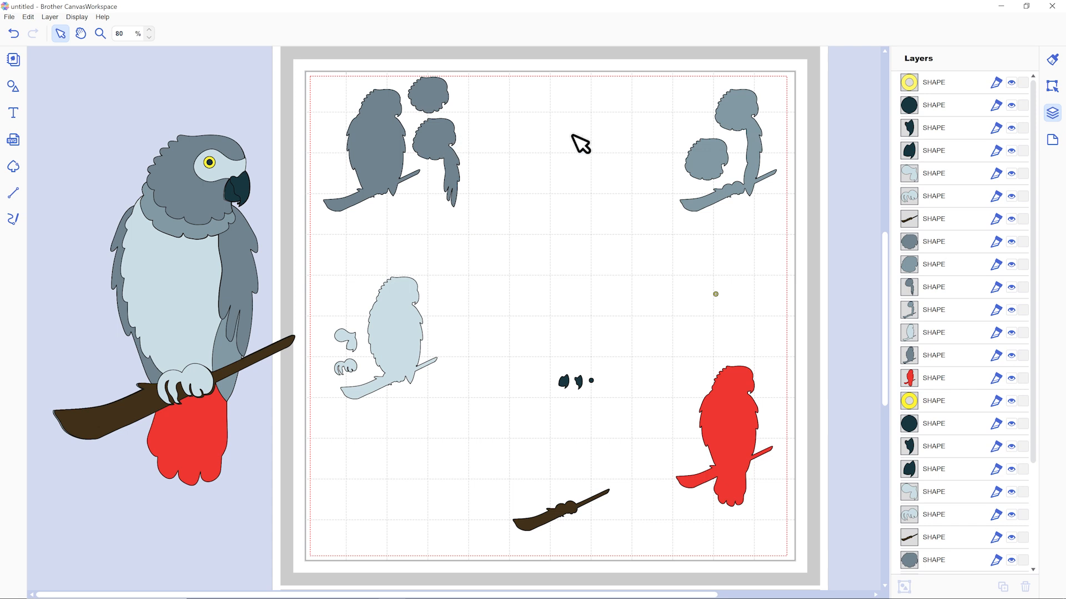
Delete the entire assembled parrot beside the mat, keeping only the pieces laid out for cutting.
left_click_drag(60, 126, 243, 429)
key("Delete")
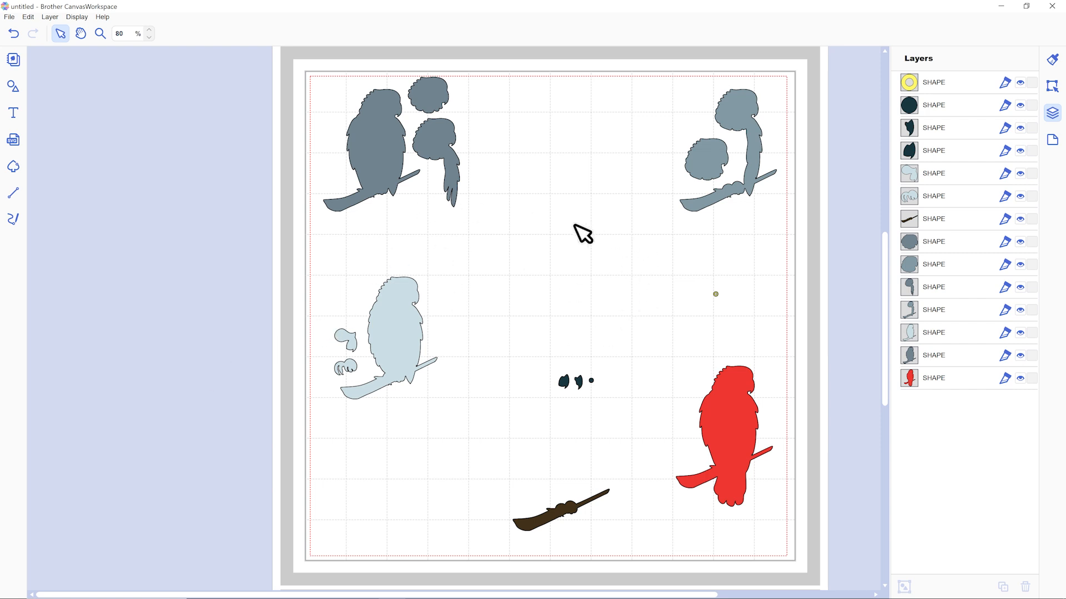
left_click(416, 305)
left_click(551, 296)
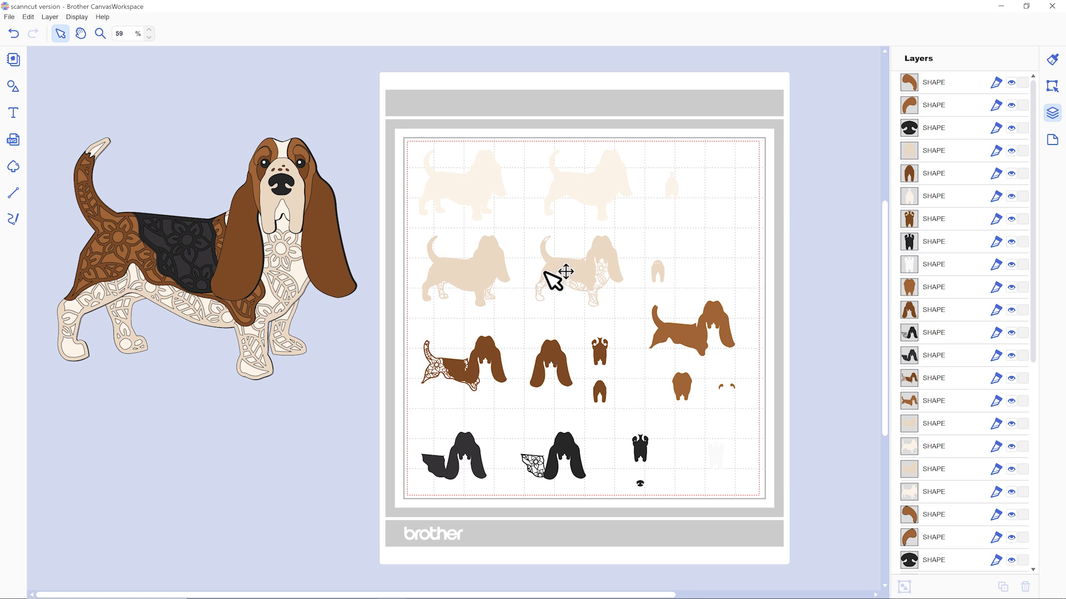
Delete the two beige full-body basset hound layers, one solid and one patterned, from the mat.
left_click(576, 269)
left_click(446, 272)
left_click(560, 275, "shift")
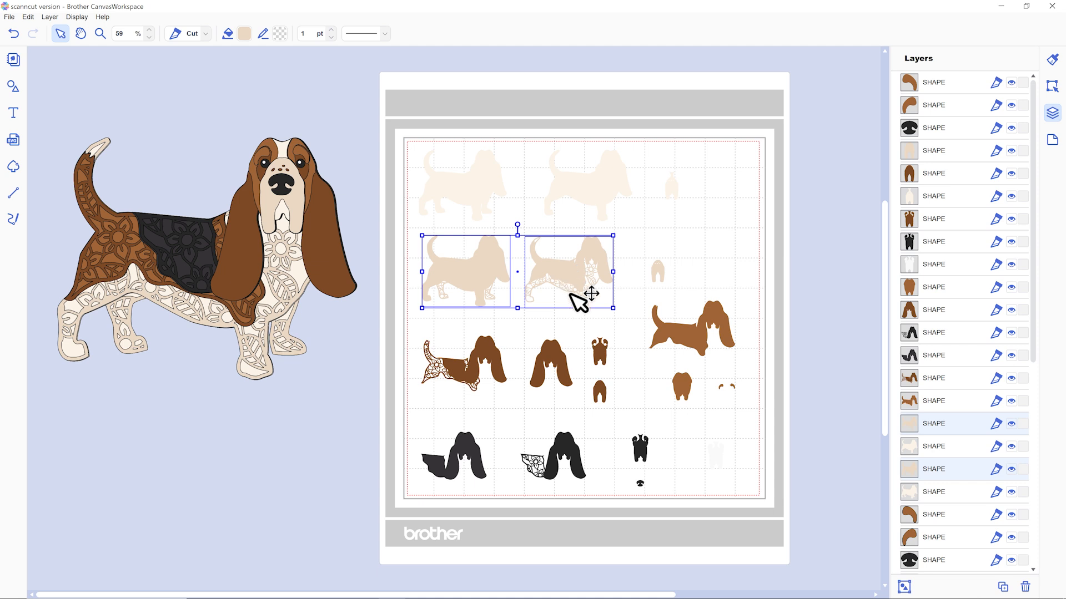
key("Left")
key("Left")
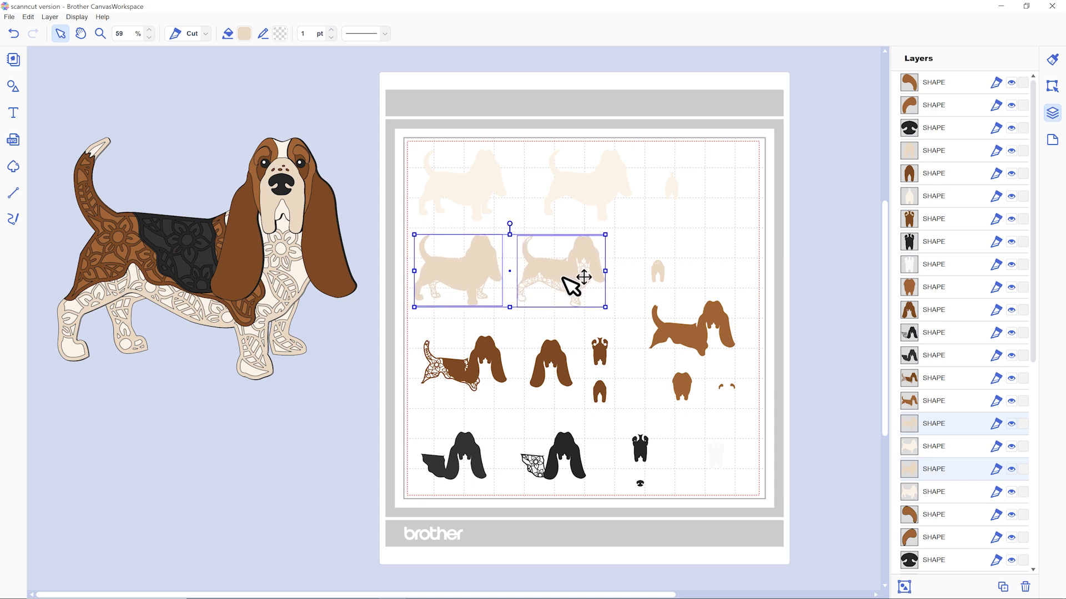
key("Delete")
Delete the patterned dark brown layer and the patterned black layer of the basset hound from the mat.
left_click(483, 357)
key("Delete")
left_click(553, 451)
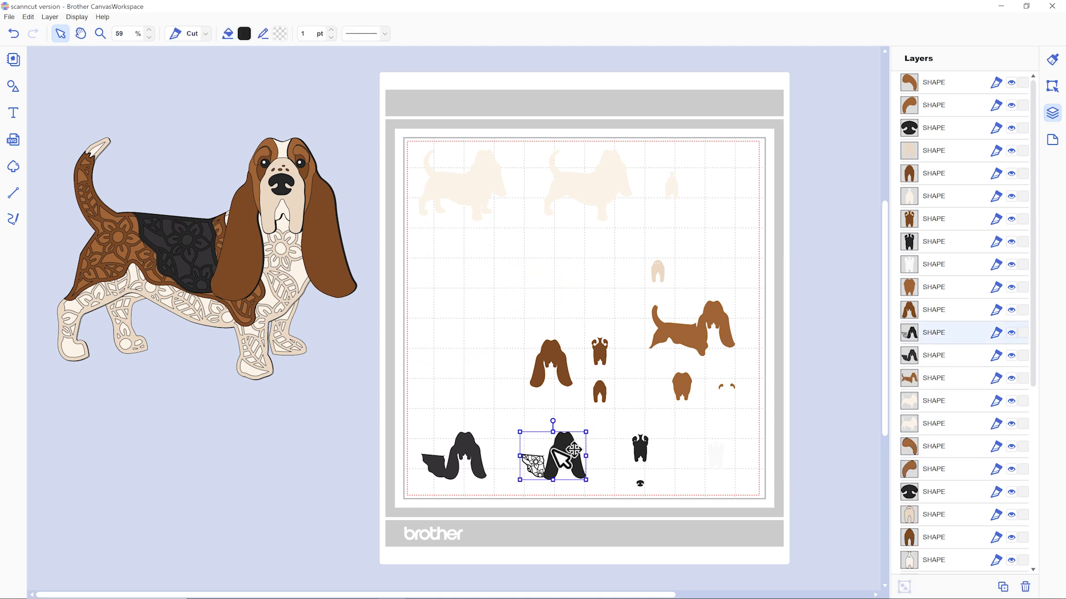
key("Delete")
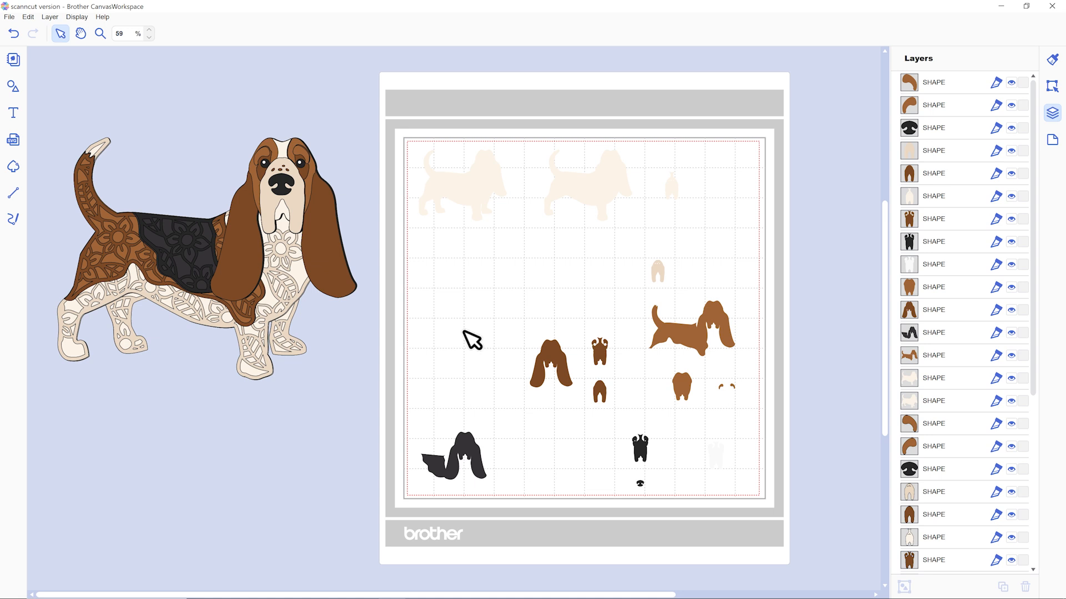
Move the beige body layers off the assembled basset hound into the empty space below it.
left_click(289, 272)
left_click_drag(289, 271, 294, 532)
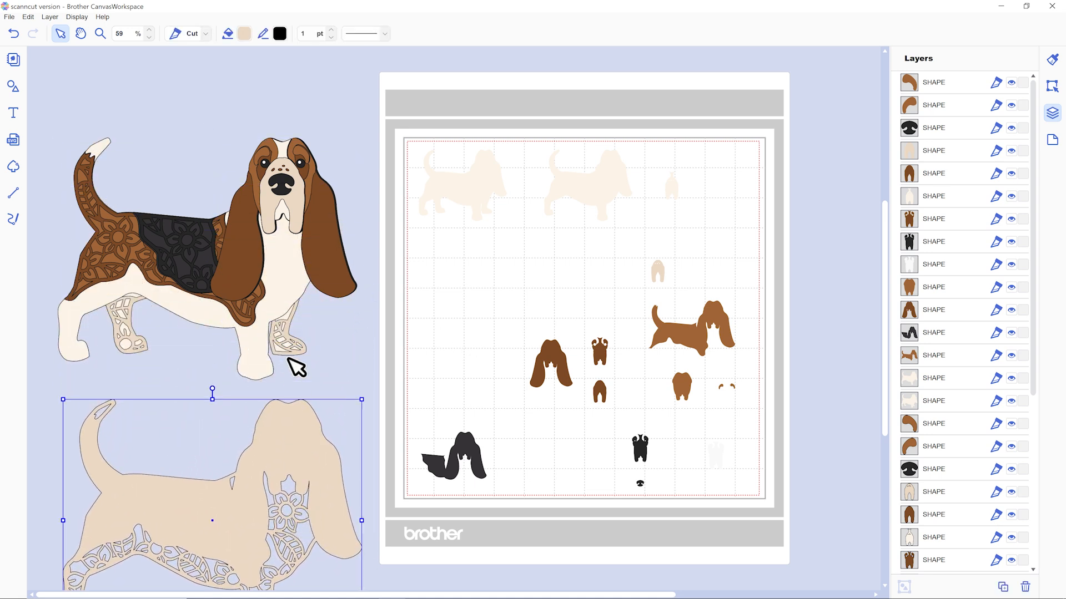
left_click_drag(303, 339, 286, 577)
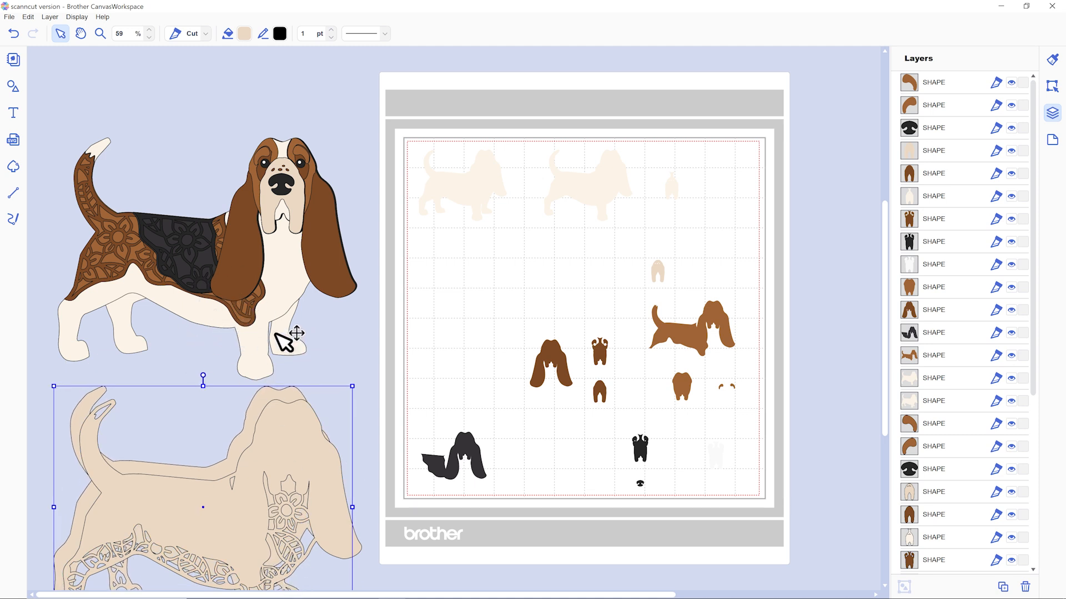
left_click_drag(276, 435, 279, 470)
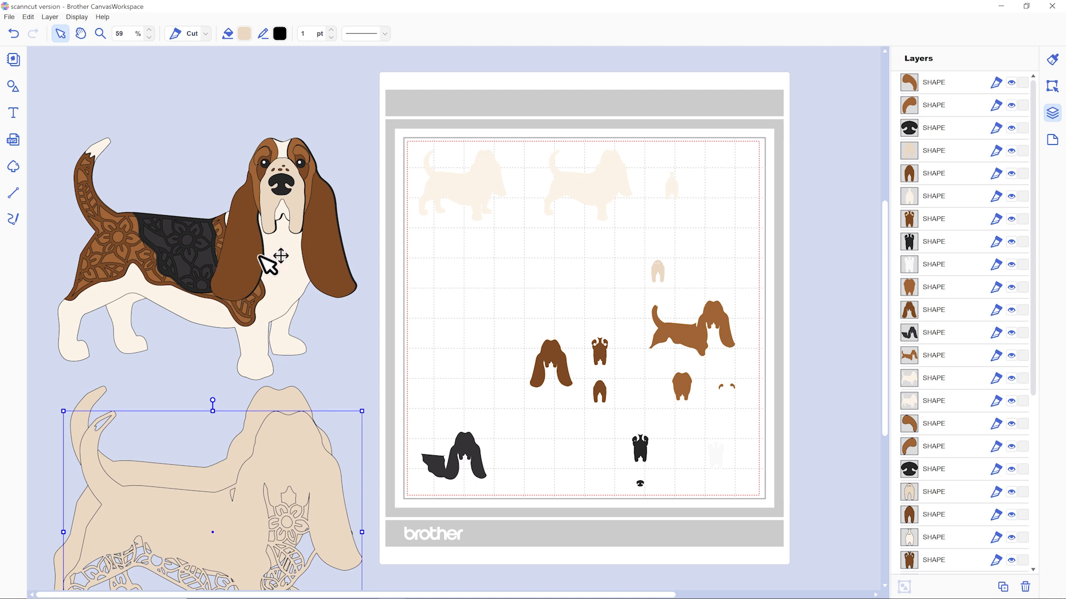
Examine the patterned black and brown pieces left on the assembled basset hound and the list of layers.
scroll(204, 179, "down", 1)
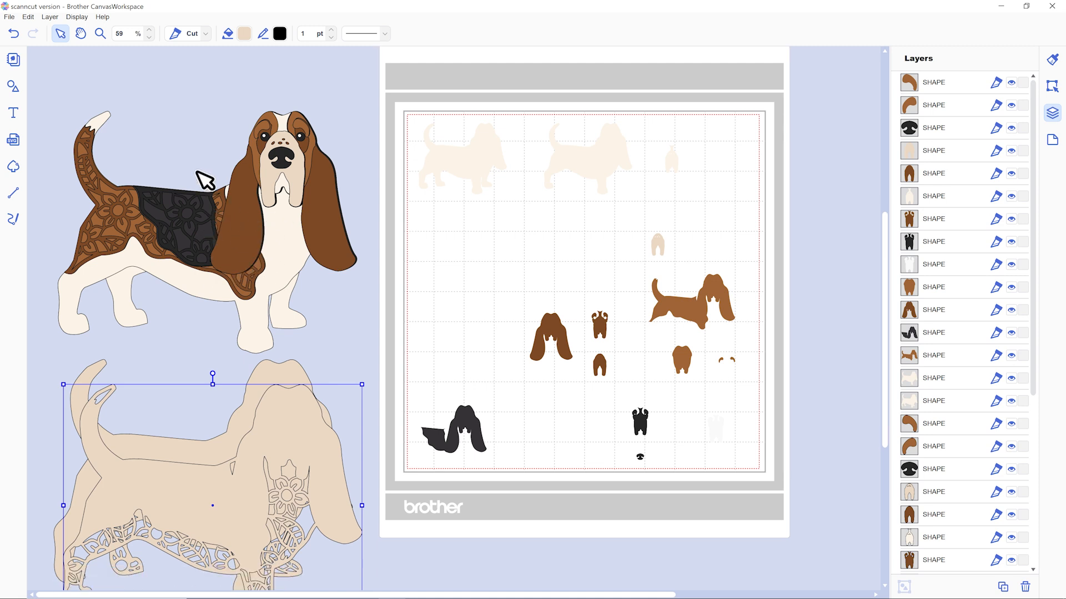
left_click(187, 202)
left_click(136, 190)
left_click(166, 97)
left_click(189, 213)
left_click(149, 84)
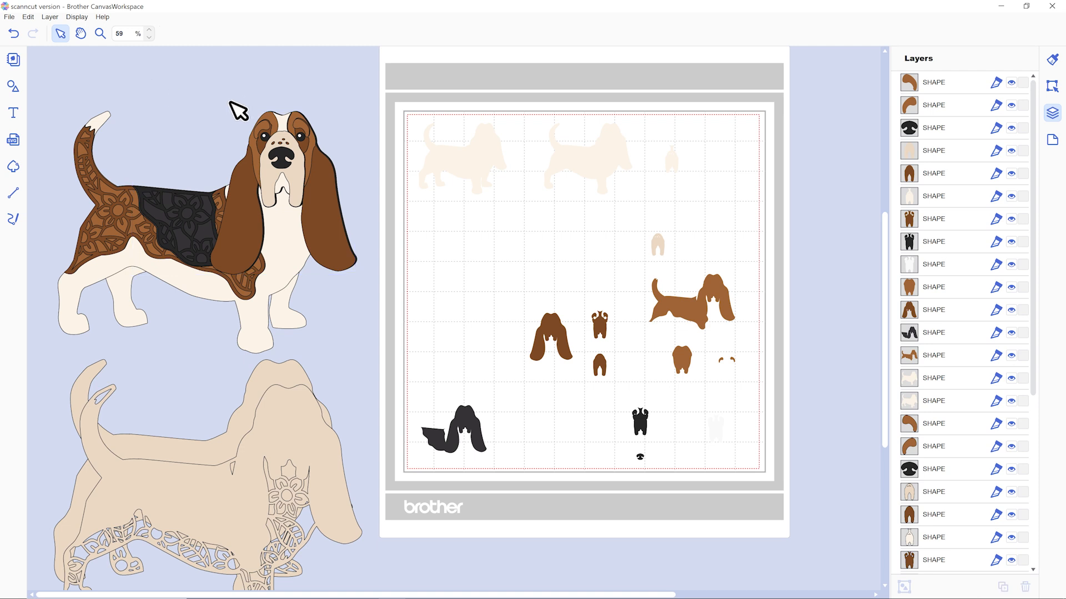
scroll(960, 494, "down", 3)
scroll(960, 494, "up", 3)
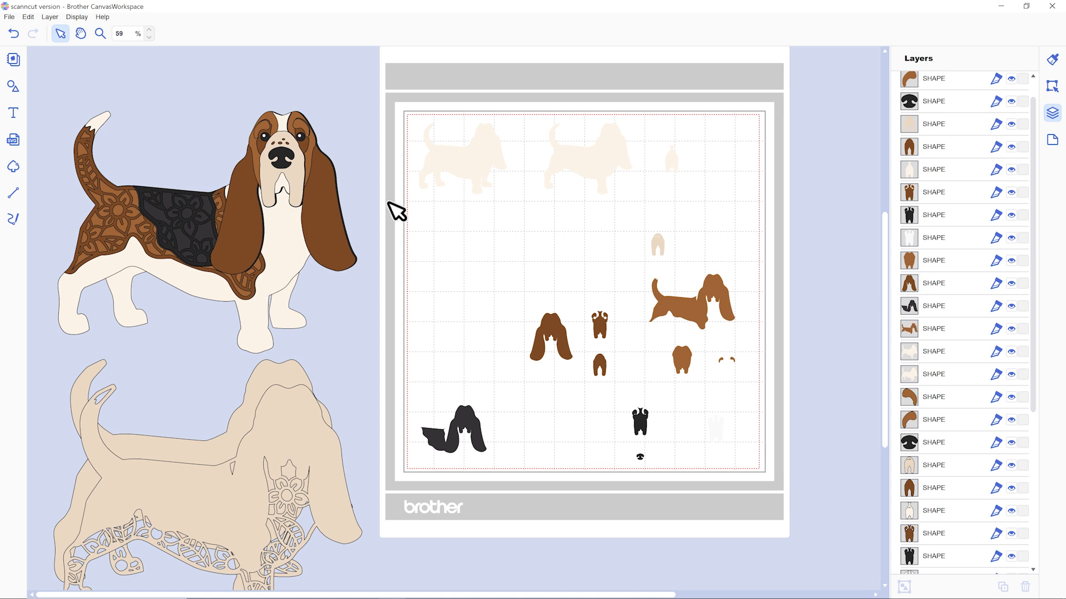
Move the patterned black layer off the assembled basset hound into the empty space below it.
scroll(958, 277, "up", 1)
scroll(959, 277, "down", 10)
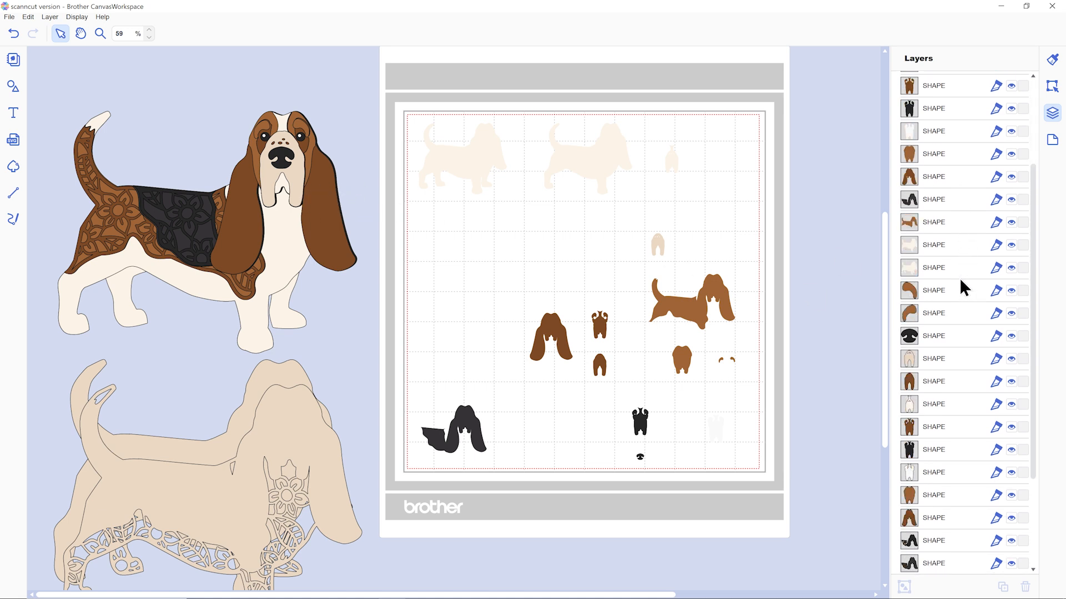
left_click(932, 436)
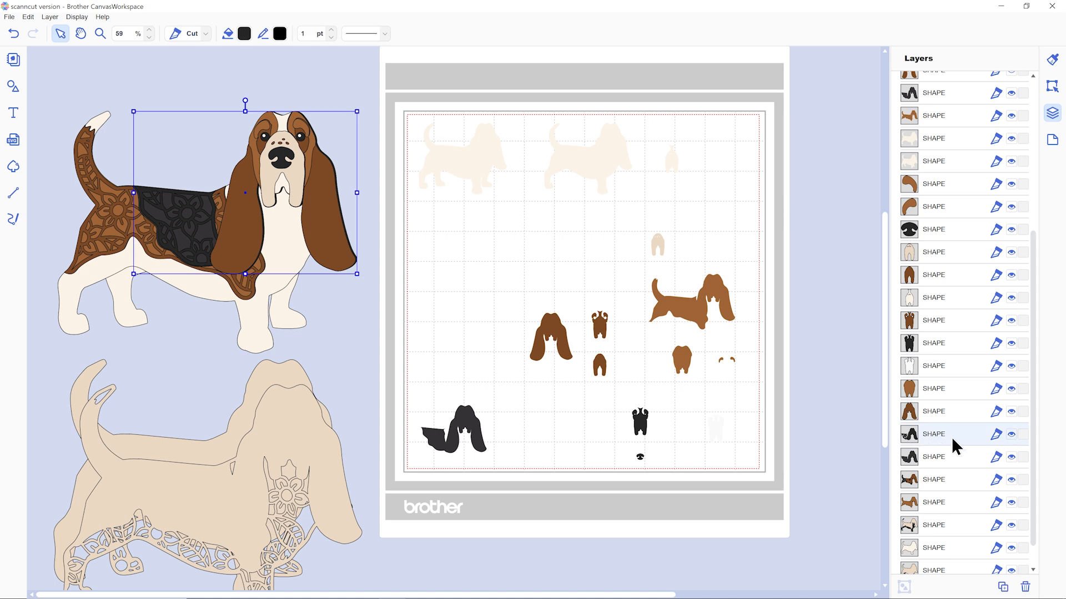
left_click_drag(197, 220, 189, 487)
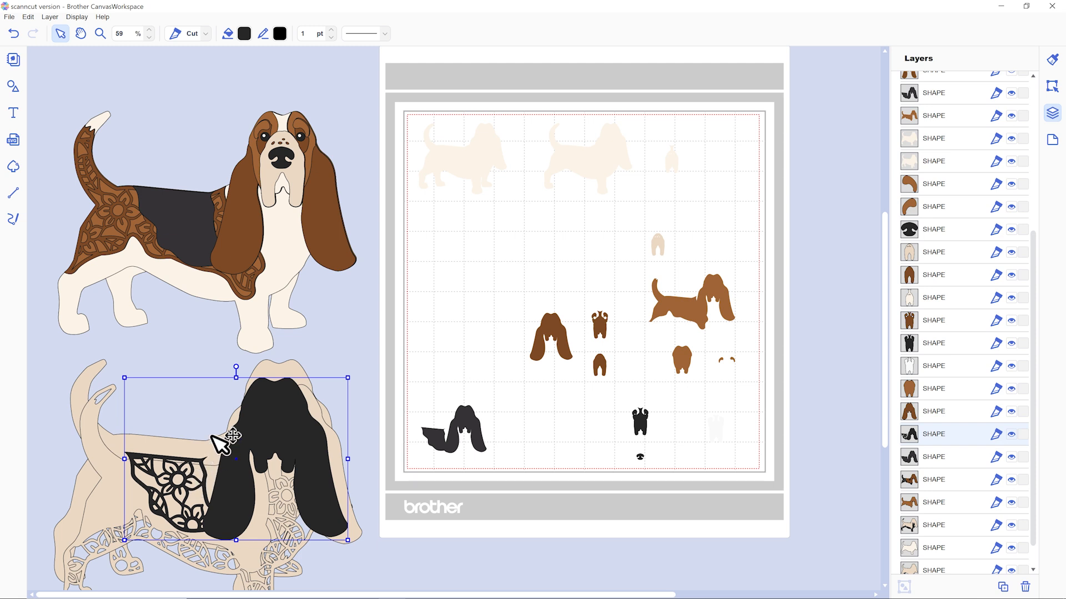
Delete the patterned dark brown layer from the assembled basset hound and a layer set aside below it.
left_click(953, 487)
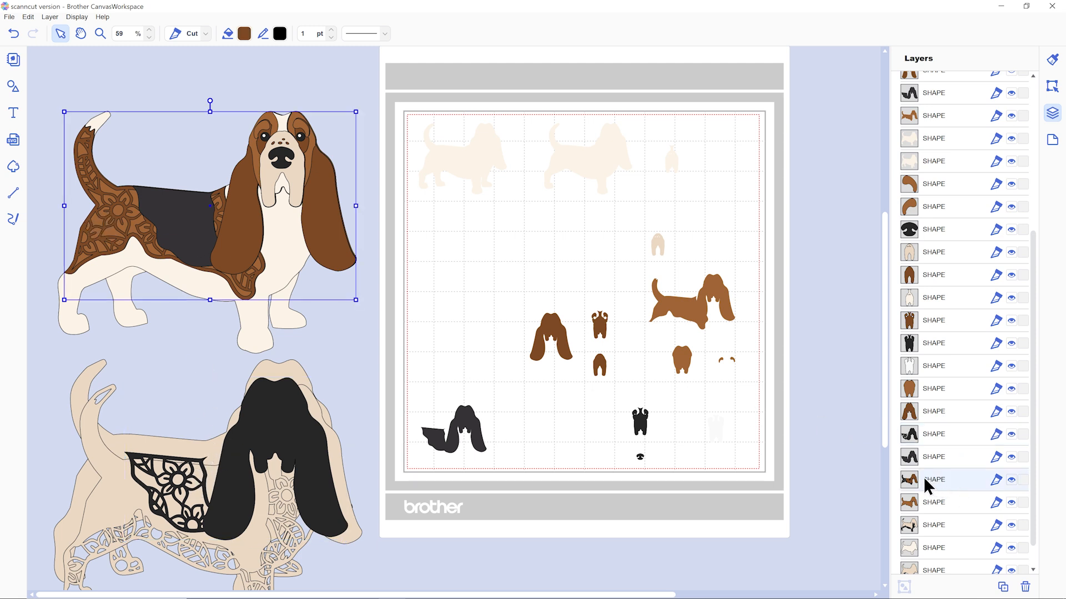
left_click(1025, 588)
left_click(319, 400)
key("Delete")
Examine the patterned layers of the assembled cat-in-pumpkin design up close.
scroll(257, 455, "up", 1)
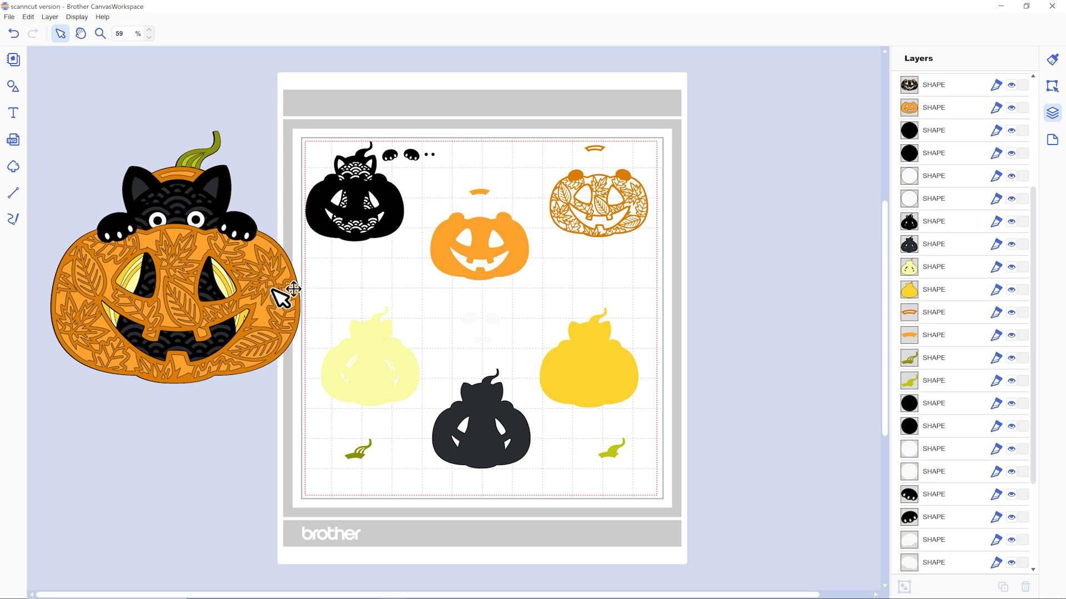
left_click(148, 29)
left_click(149, 29)
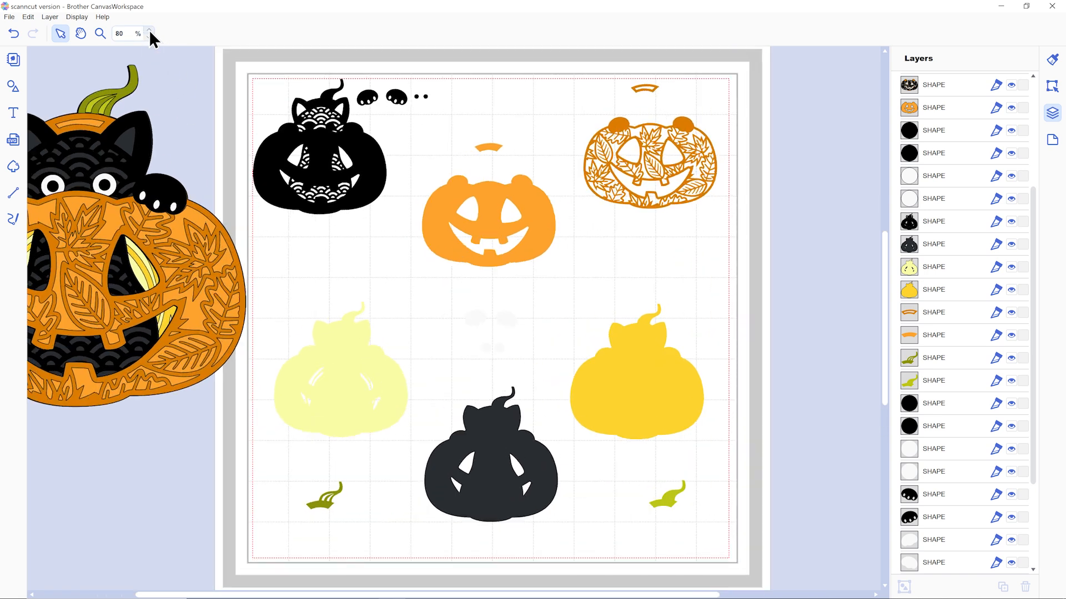
left_click(148, 30)
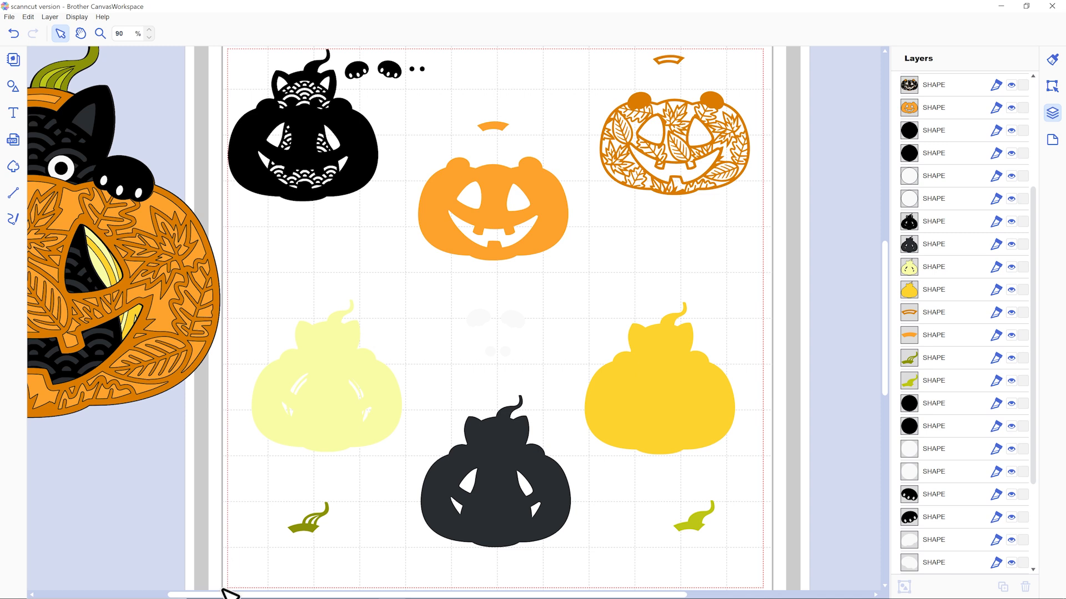
left_click_drag(209, 595, 81, 595)
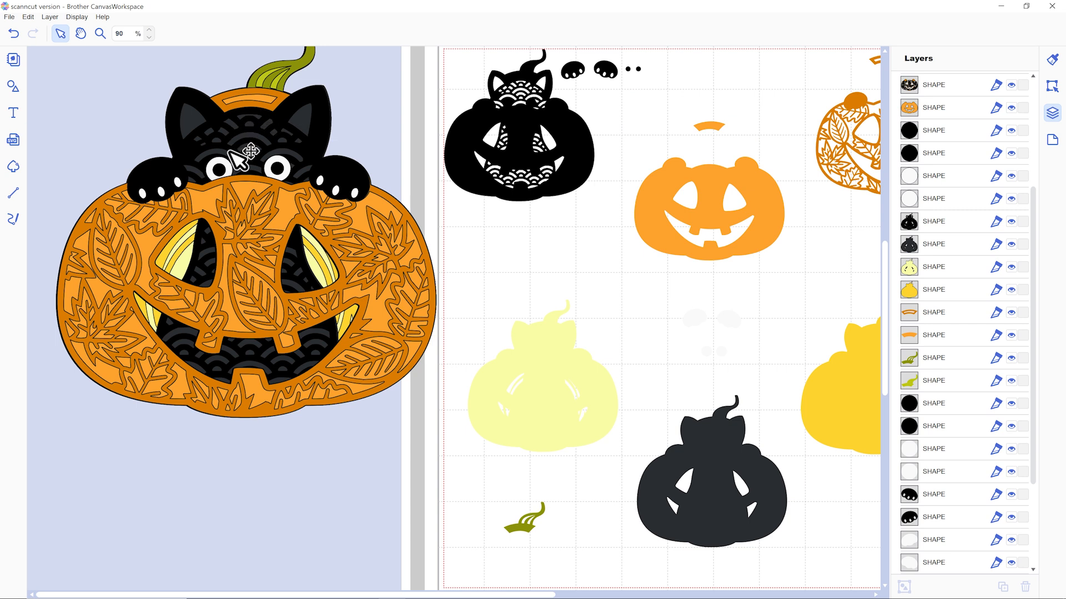
scroll(399, 244, "up", 3)
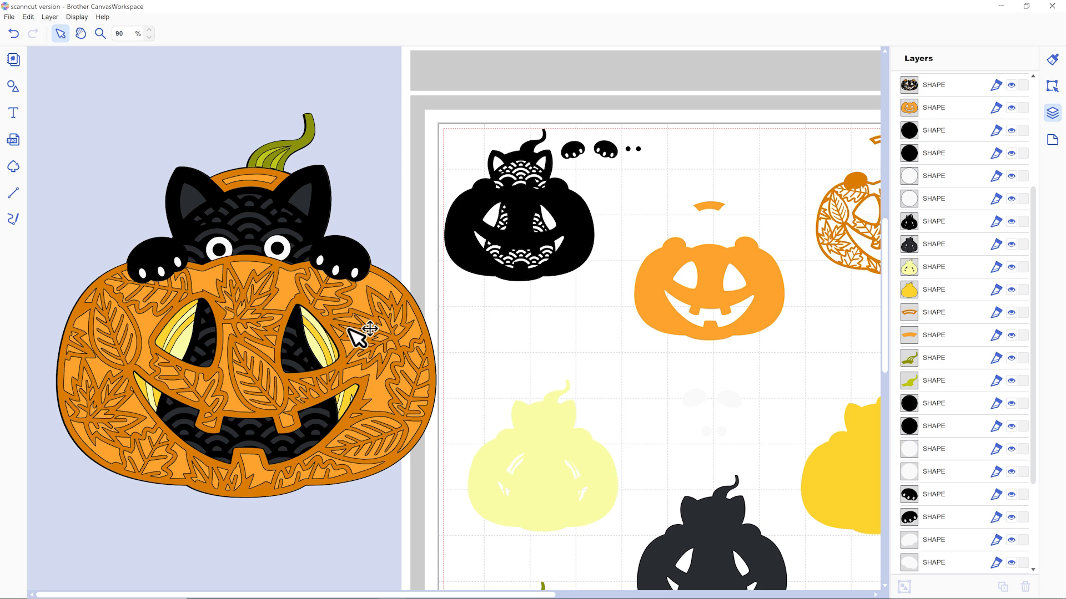
left_click(149, 37)
left_click(151, 39)
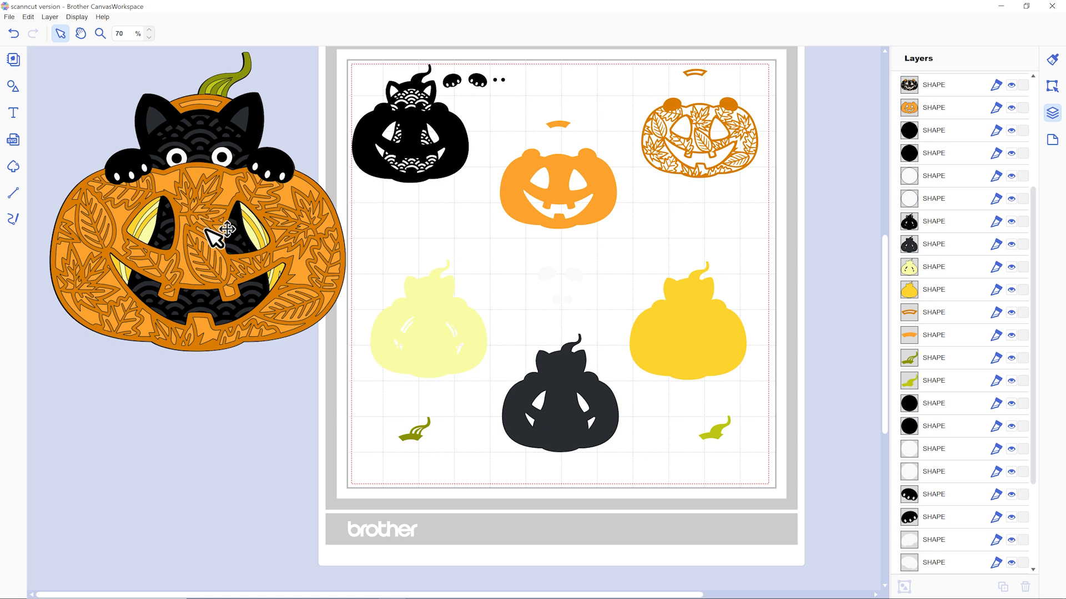
Move the leaf-patterned dark orange layer and the pale yellow layer off the assembled pumpkin into the space below it.
left_click_drag(298, 210, 294, 322)
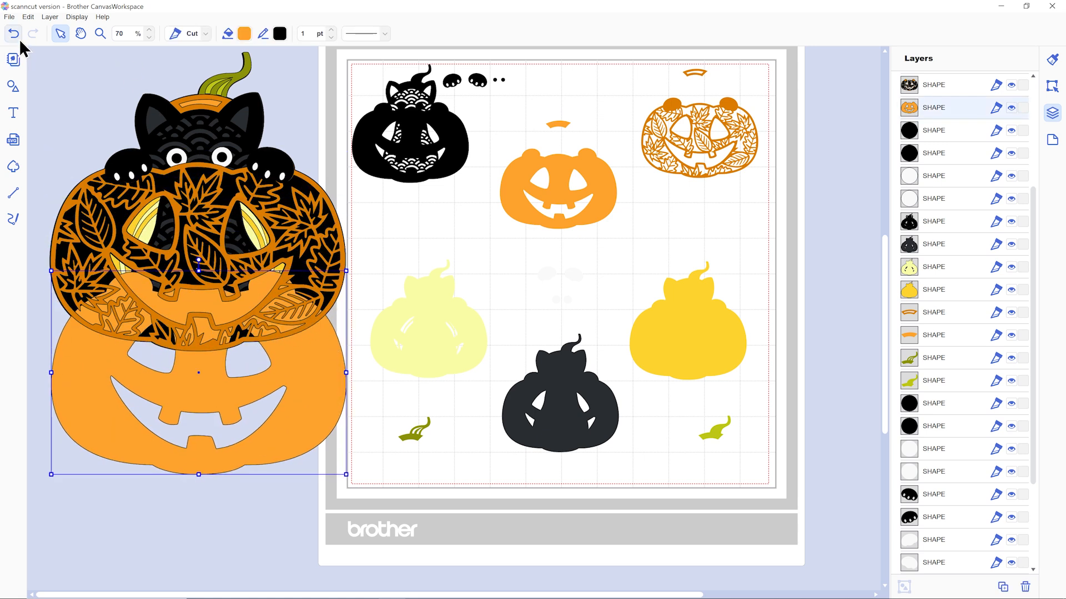
left_click_drag(328, 208, 318, 438)
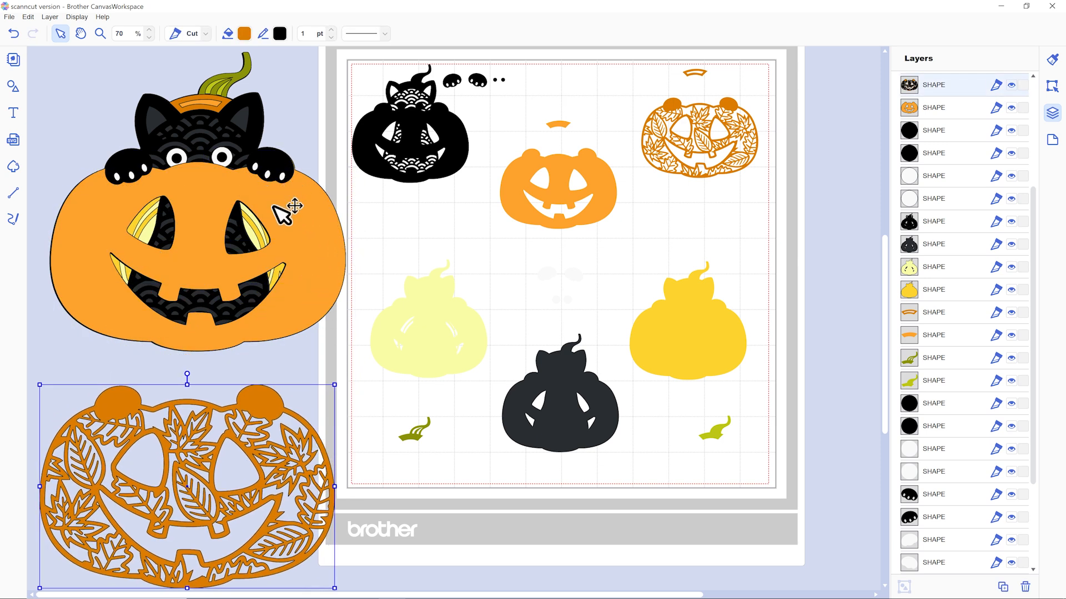
left_click(254, 237)
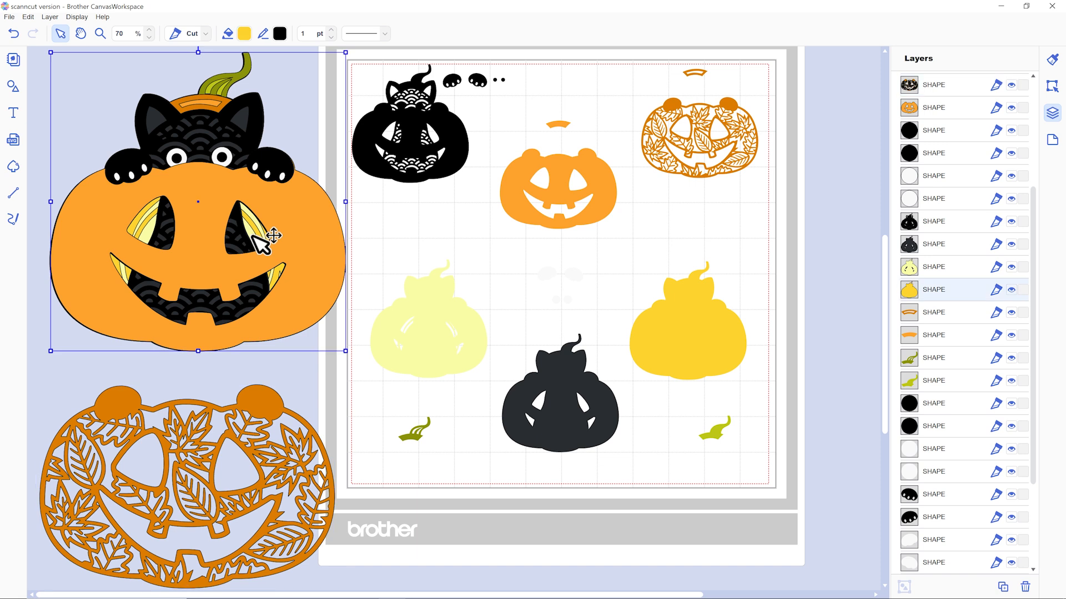
left_click(254, 237)
left_click_drag(262, 239, 252, 557)
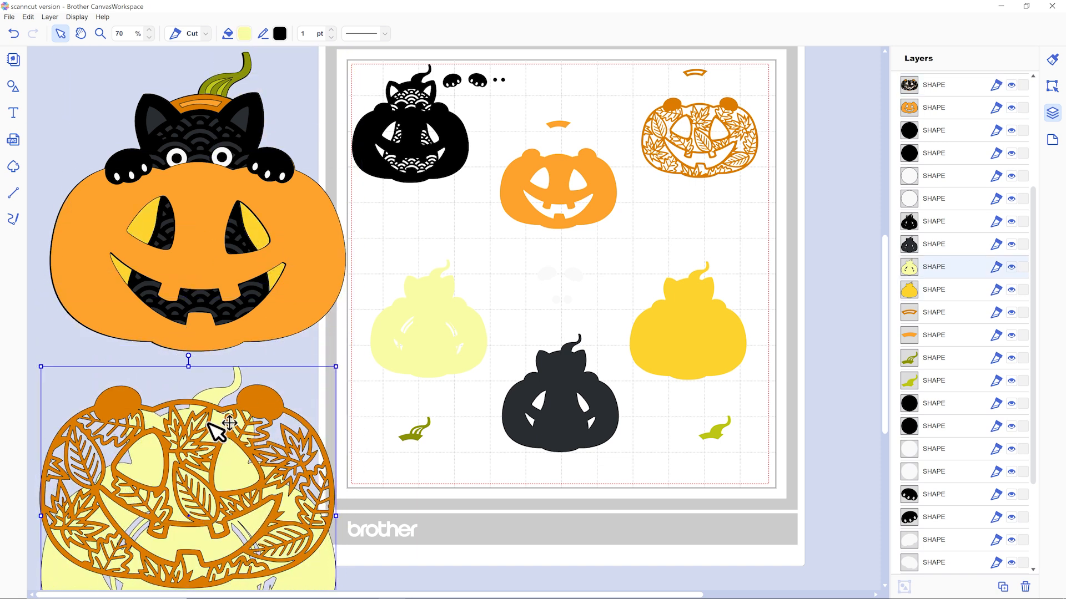
Move the patterned black cat layer, the dark orange lid piece and the dark green stem piece below the assembled pumpkin.
left_click(206, 132)
left_click_drag(206, 132, 189, 495)
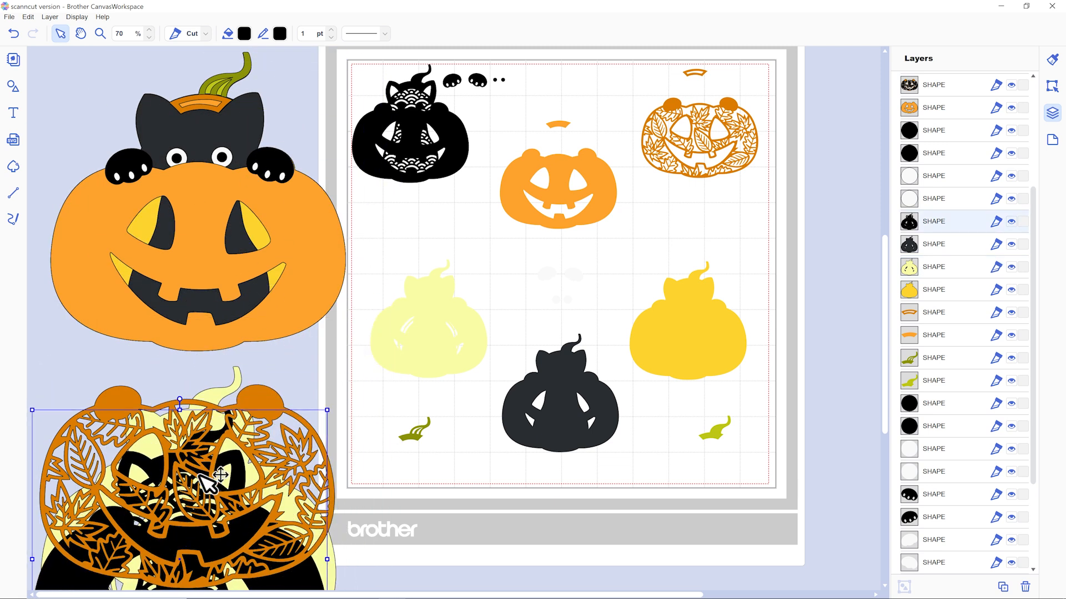
left_click_drag(231, 103, 213, 423)
left_click_drag(245, 77, 217, 425)
Move both black paws with toe cutouts off the assembled cat into the space below it.
scroll(264, 351, "up", 1)
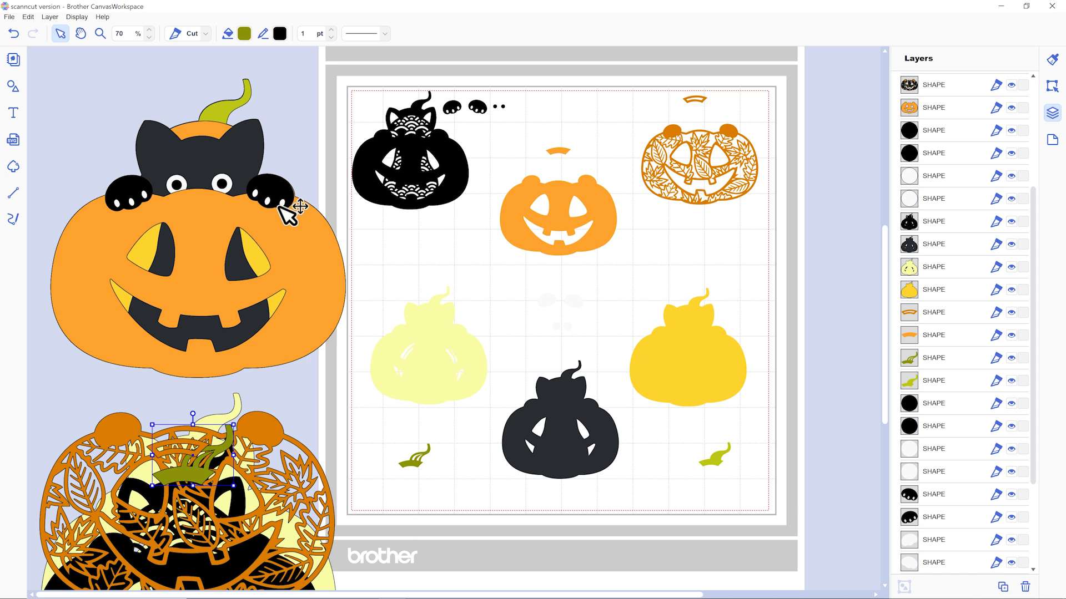
left_click_drag(299, 197, 332, 411)
left_click_drag(132, 165, 105, 406)
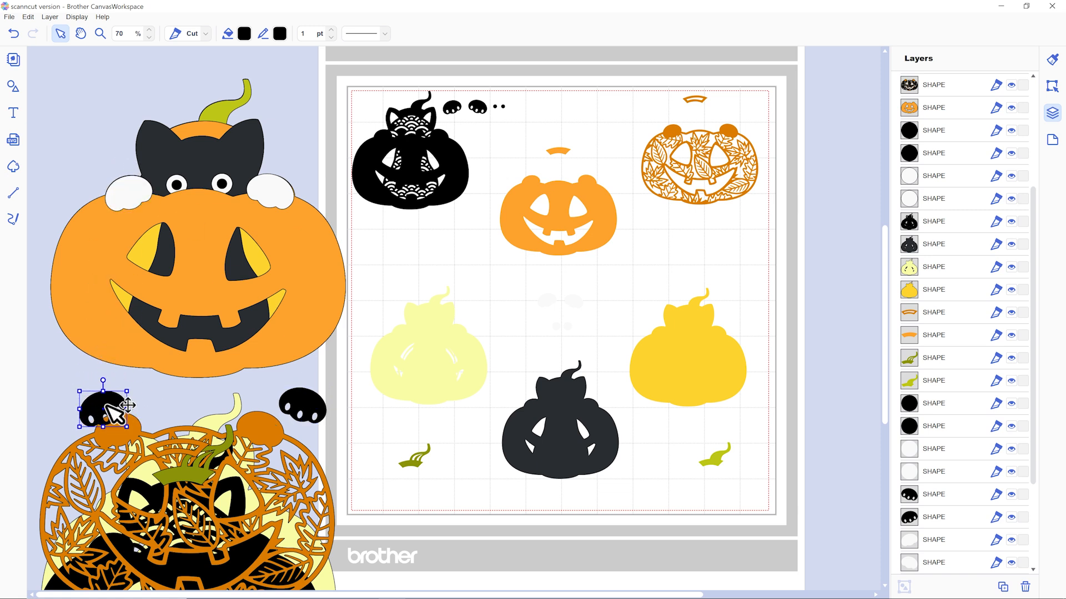
Copy the black fill colour #000000 from the set-aside paw and apply it to both solid white paws and the solid dark grey cat layer.
left_click(244, 34)
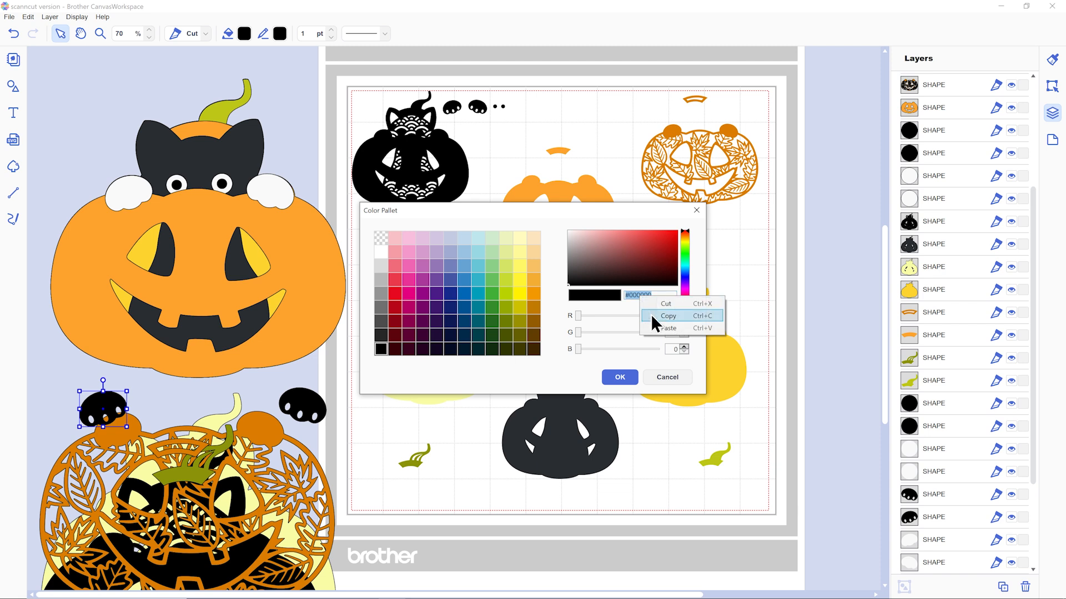
left_click(636, 377)
left_click(269, 191)
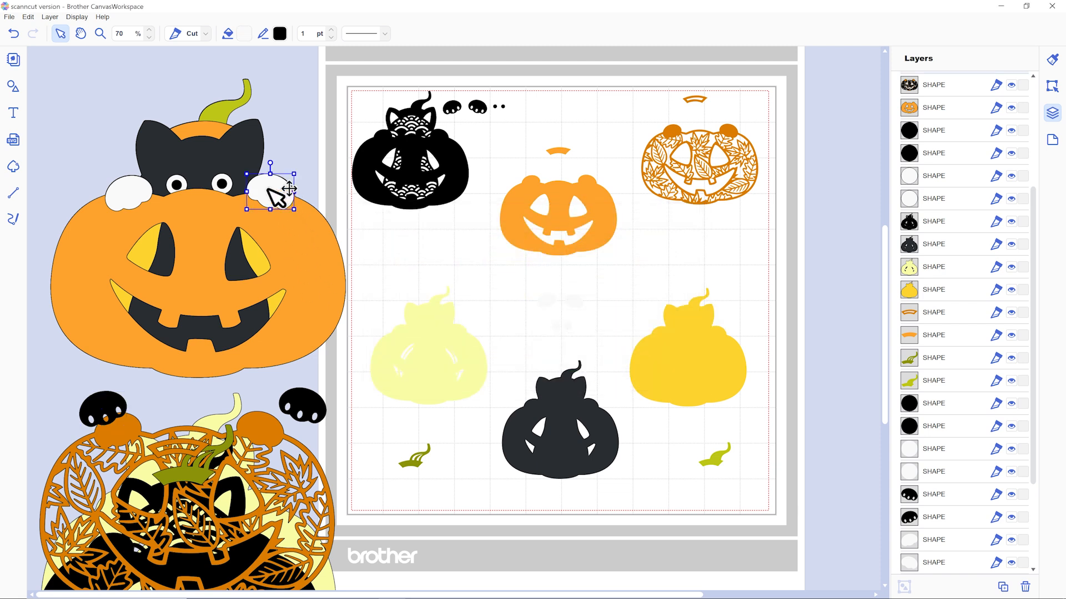
left_click(133, 198, "shift")
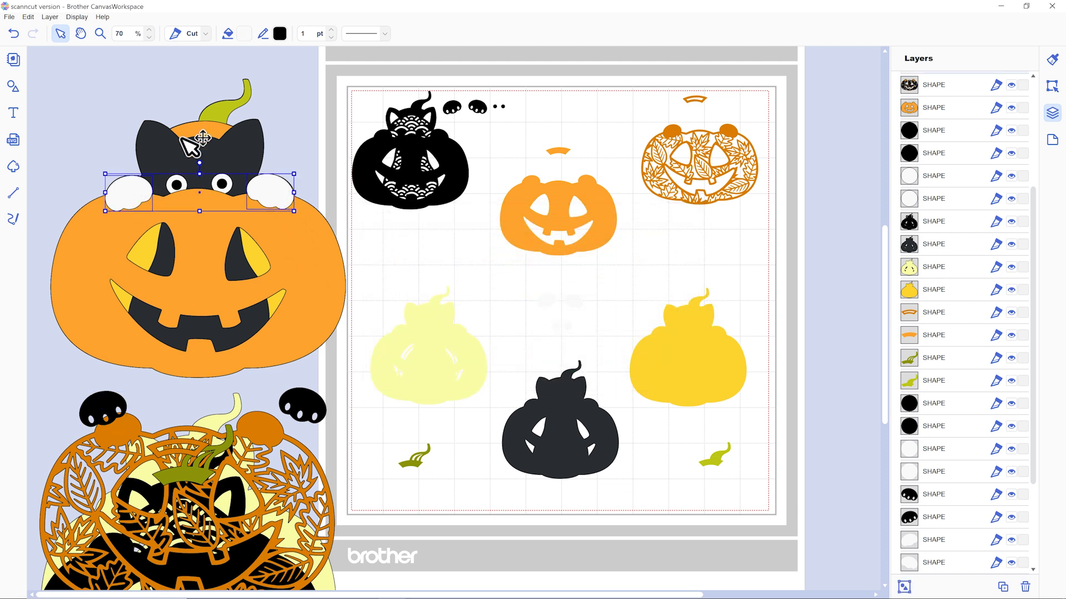
left_click(257, 153, "shift")
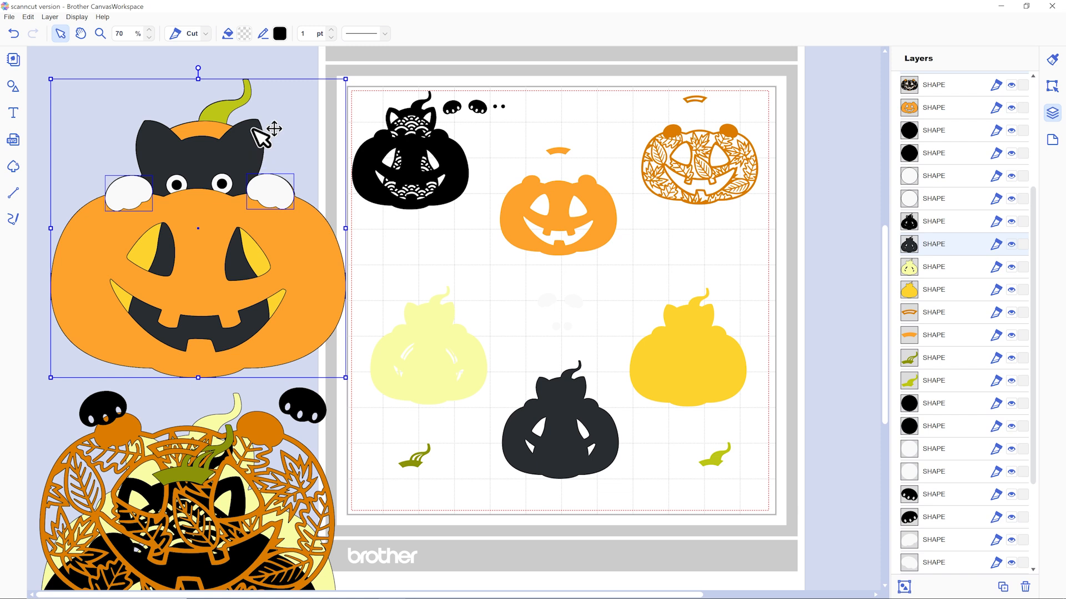
left_click(243, 34)
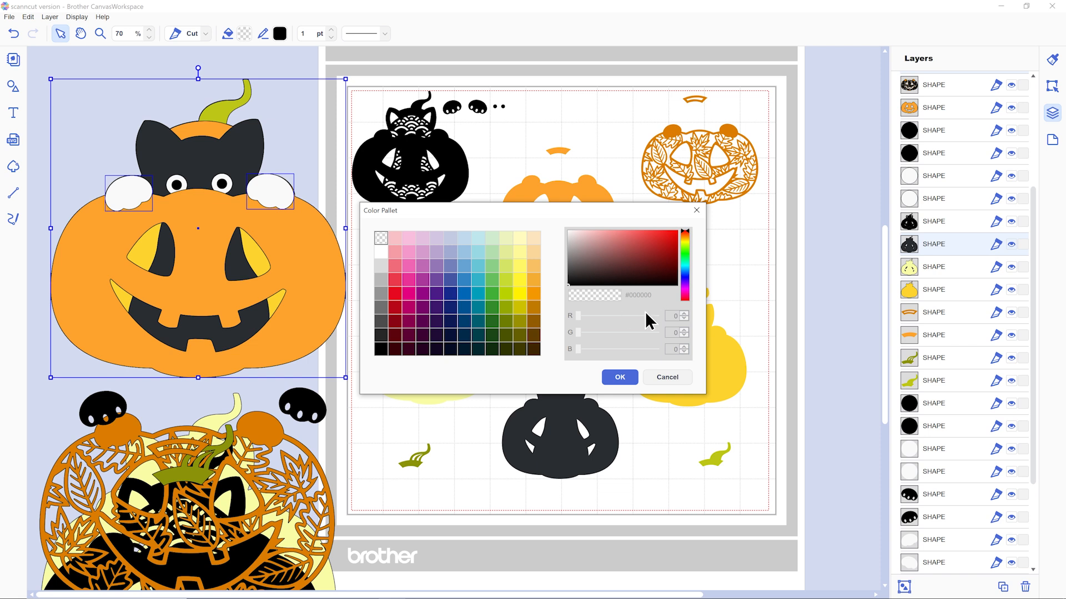
left_click(451, 252)
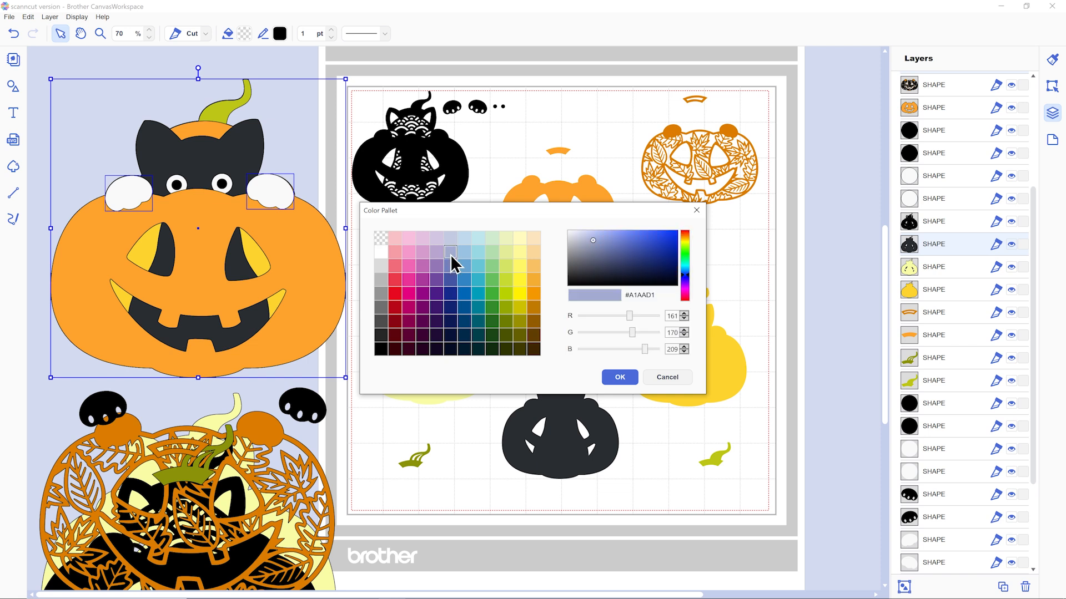
right_click(648, 299)
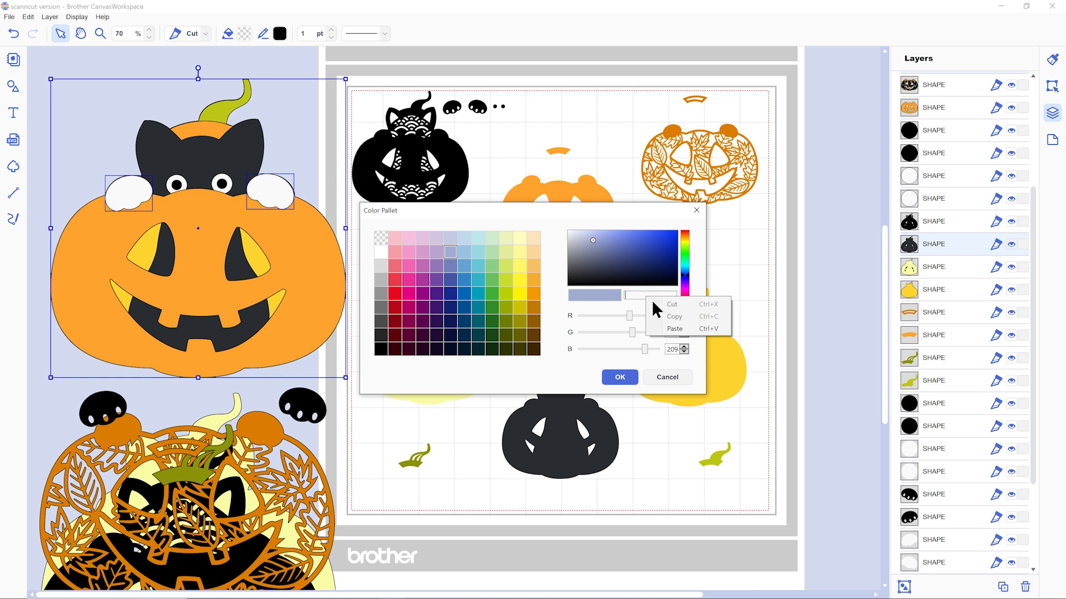
left_click(674, 328)
left_click(619, 378)
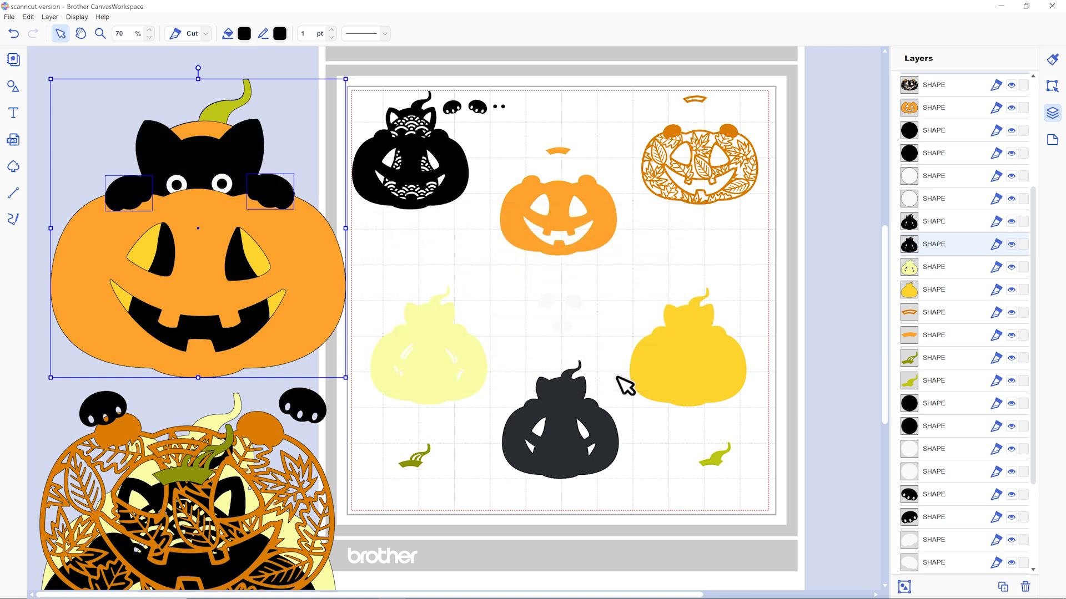
left_click(149, 81)
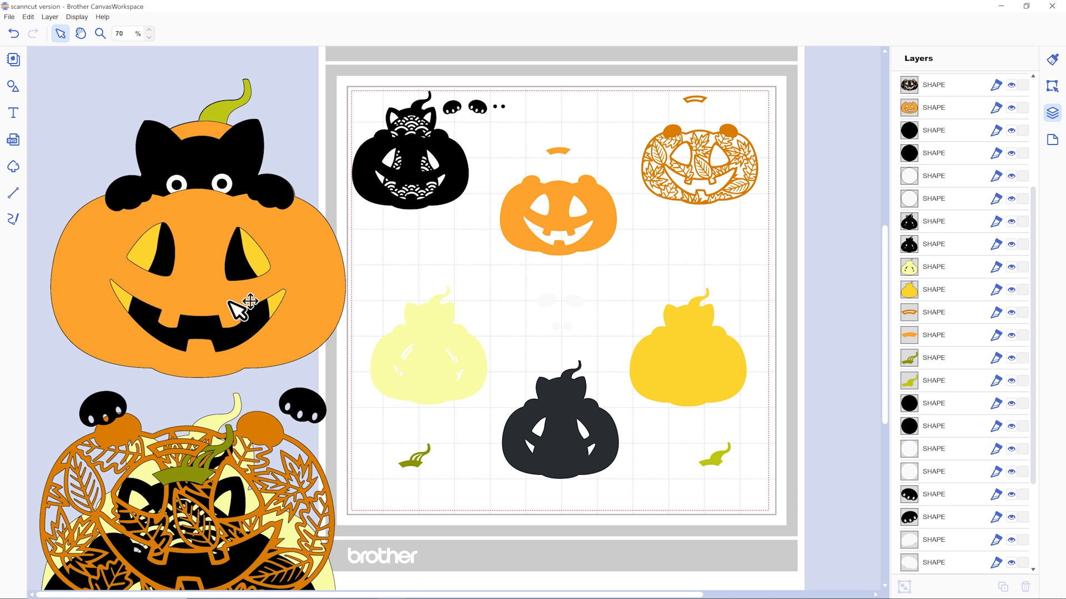
Move the two set-aside black paws with toe cutouts next to each other beneath the cutting mat.
scroll(238, 308, "down", 3)
left_click_drag(305, 275, 517, 456)
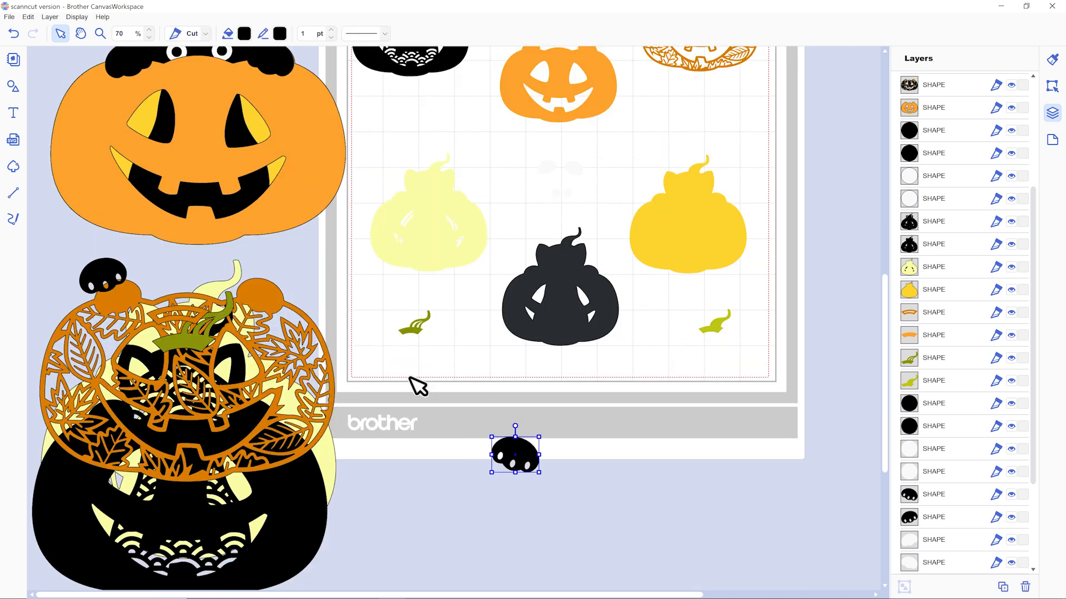
left_click_drag(109, 280, 466, 452)
scroll(433, 380, "up", 2)
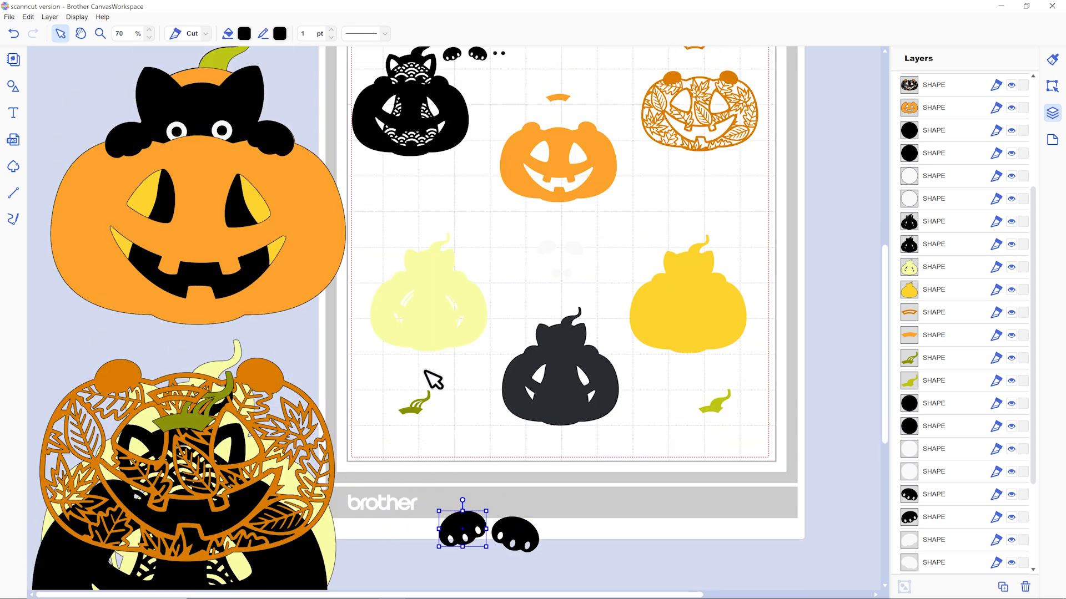
scroll(434, 295, "up", 1)
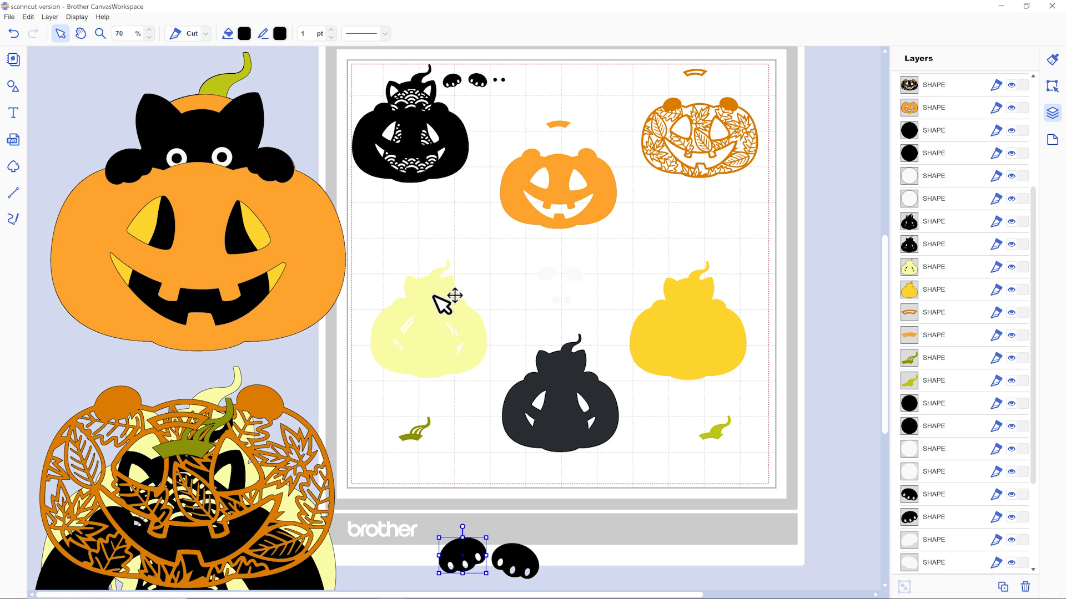
Set the outline colour of all the cat and pumpkin pieces on the cutting mat to black.
left_click_drag(364, 58, 827, 451)
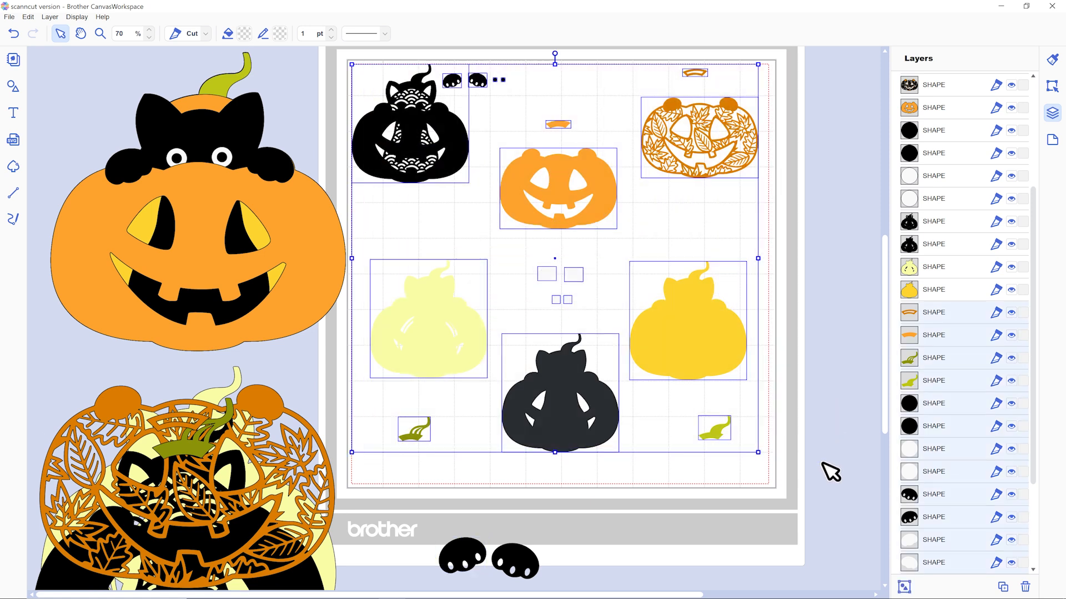
left_click(281, 34)
left_click(381, 349)
left_click(619, 377)
left_click(825, 257)
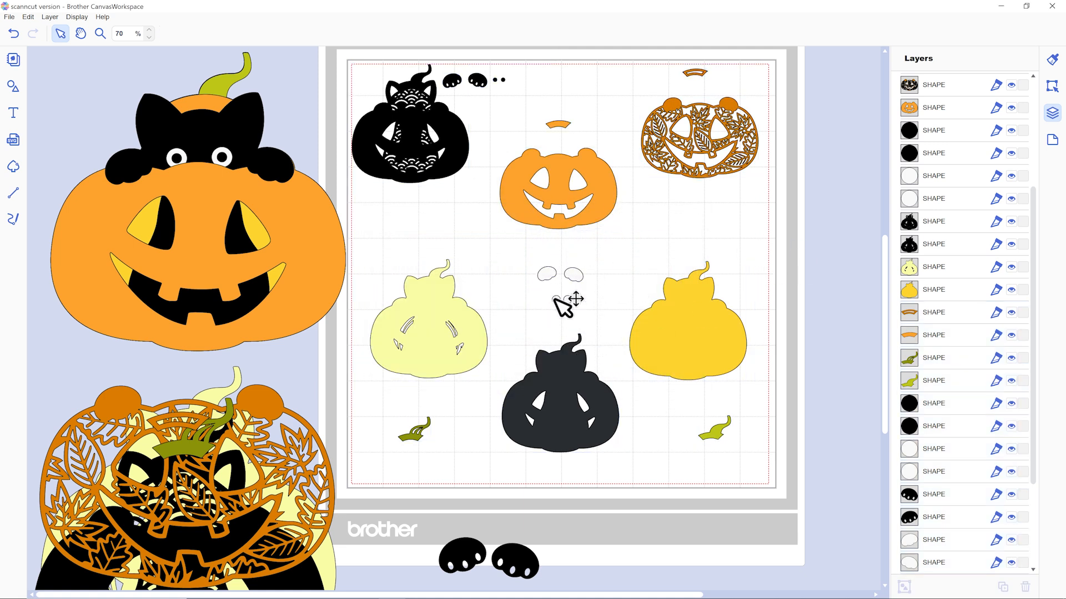
Delete the two black paws with toe cutouts lying beneath the cutting mat.
left_click(470, 557)
left_click(557, 565)
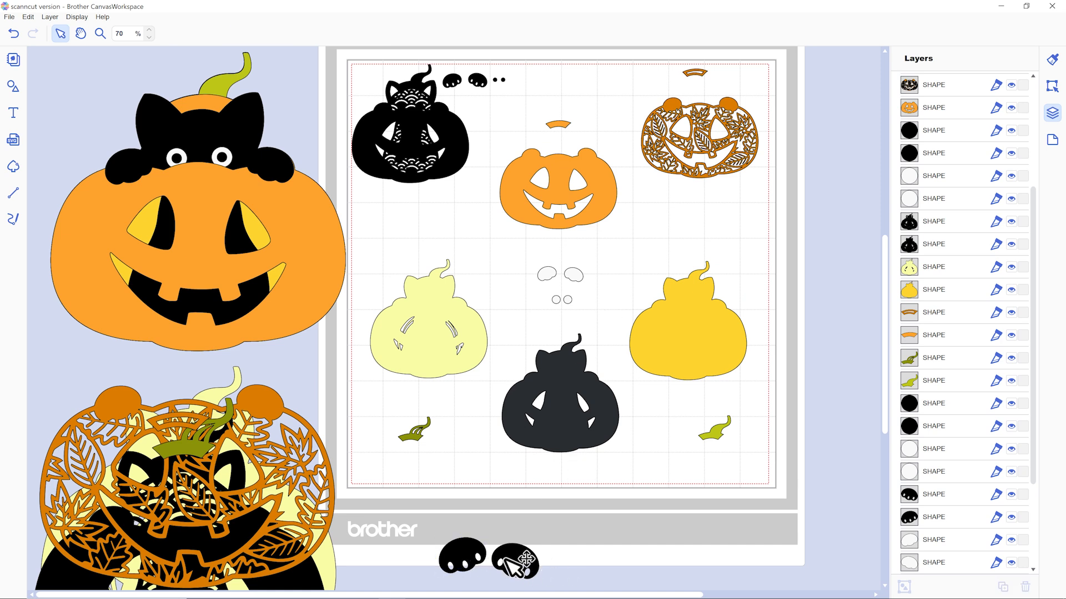
left_click_drag(437, 521, 545, 583)
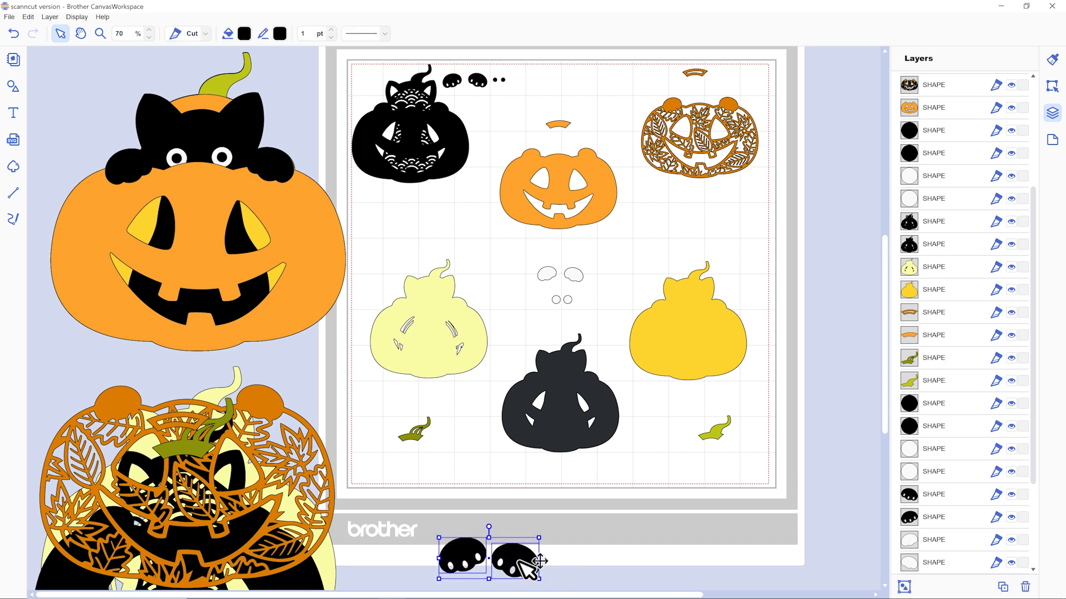
key("Delete")
Delete the two small black paws with toe cutouts from the cutting mat.
left_click(476, 93)
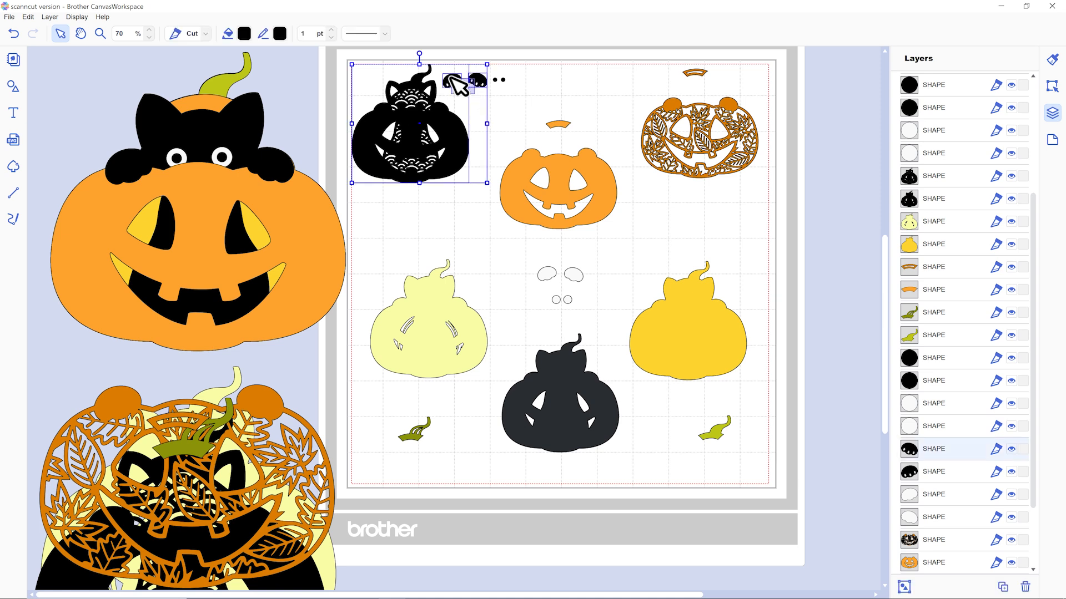
left_click(456, 87, "shift")
left_click(499, 79)
left_click(473, 86)
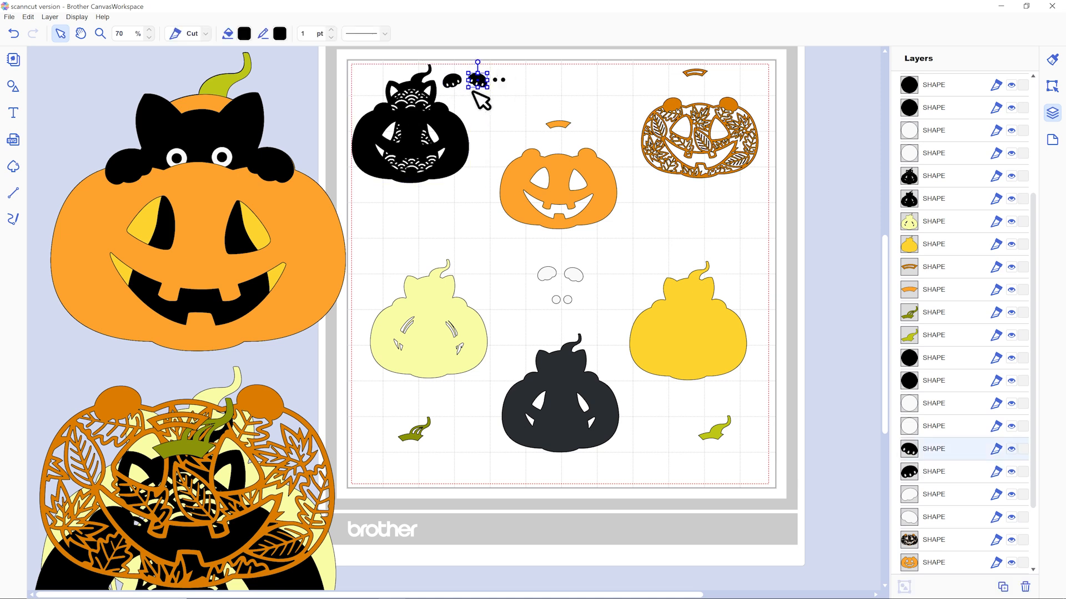
key("Delete")
left_click(458, 82)
key("Delete")
Delete the large leaf-patterned orange pumpkin beside the mat, plus its small copy and the small orange cutout arch on the mat.
left_click_drag(300, 420, 532, 305)
key("Delete")
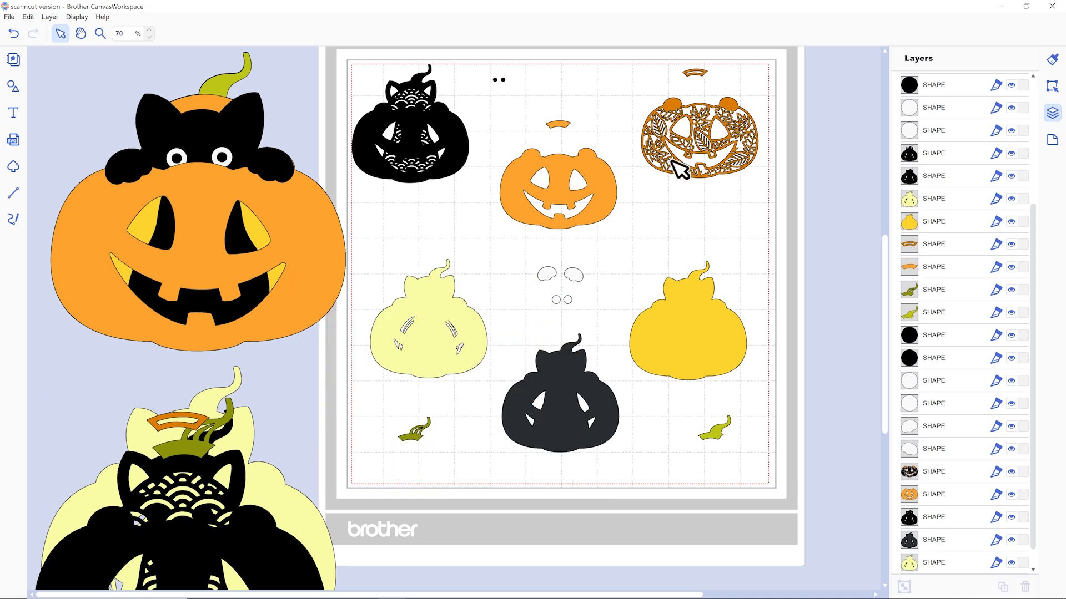
left_click(674, 159)
key("Delete")
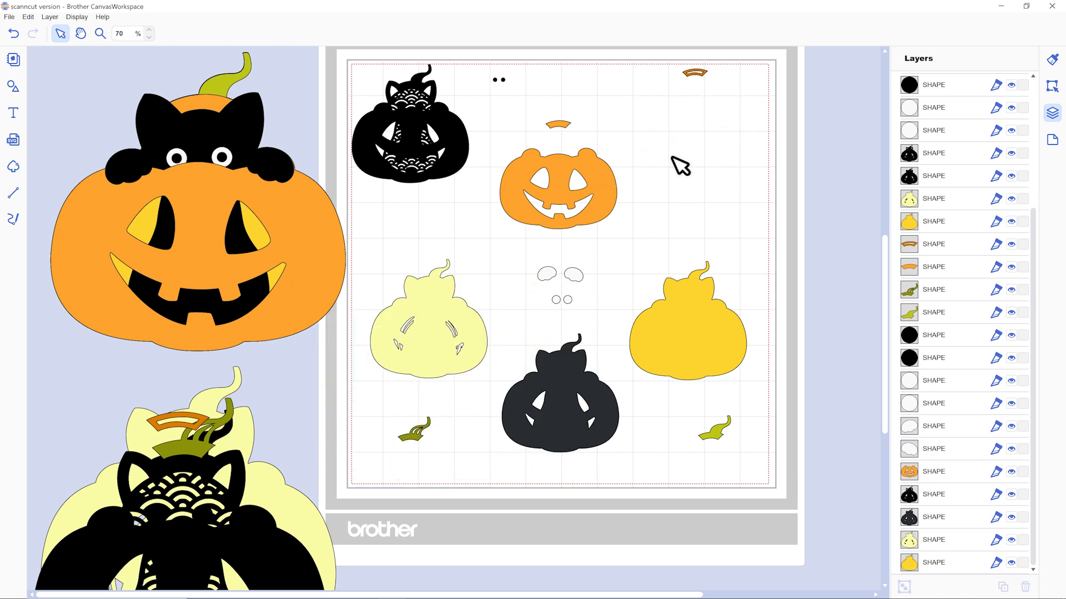
left_click(703, 74)
key("Delete")
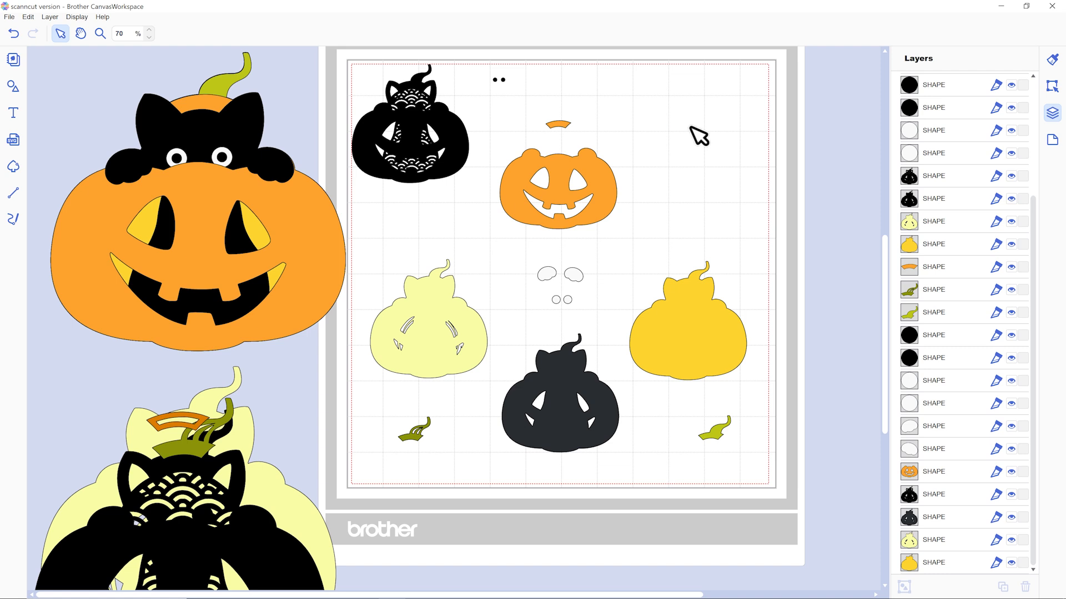
Delete the slotted dark green stem, the pale yellow cat-and-pumpkin layer and the scallop-patterned black cat layer from the cutting mat.
scroll(429, 411, "down", 1)
left_click(417, 410)
key("Delete")
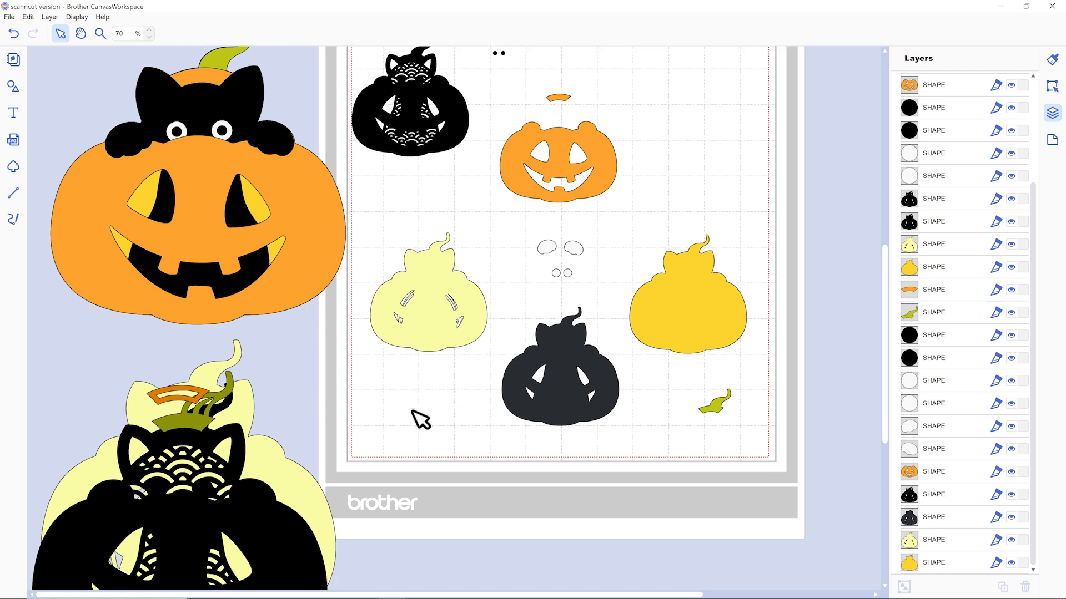
left_click(434, 336)
key("Delete")
left_click(436, 133)
key("Delete")
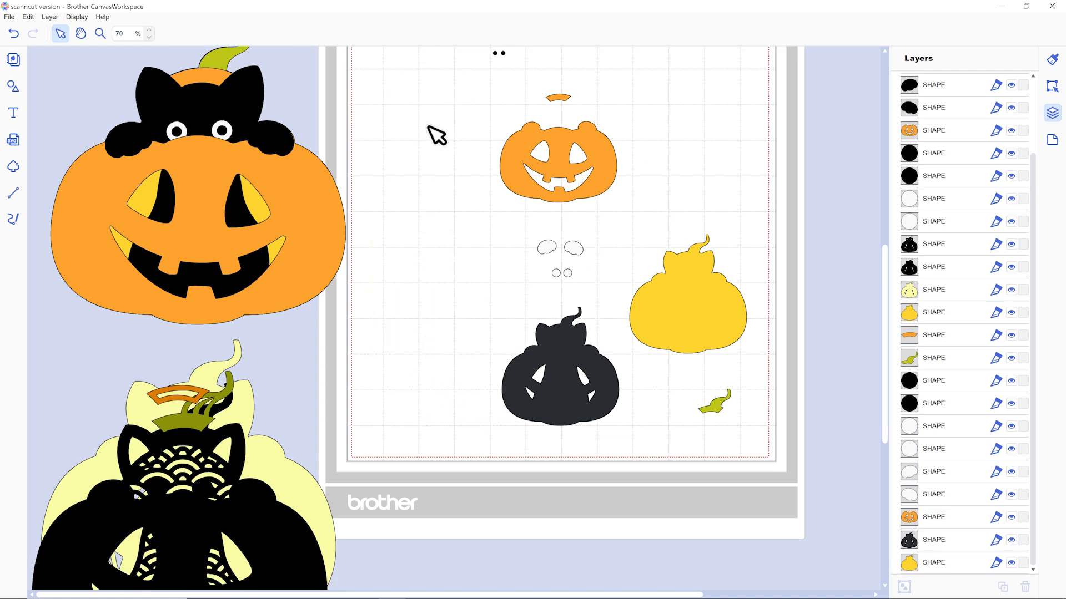
Separate the large scallop-patterned black cat and pale yellow layer stacked below the assembled pumpkin and delete both.
scroll(326, 292, "down", 2)
scroll(300, 428, "down", 3)
left_click_drag(227, 413, 464, 526)
left_click_drag(177, 381, 245, 431)
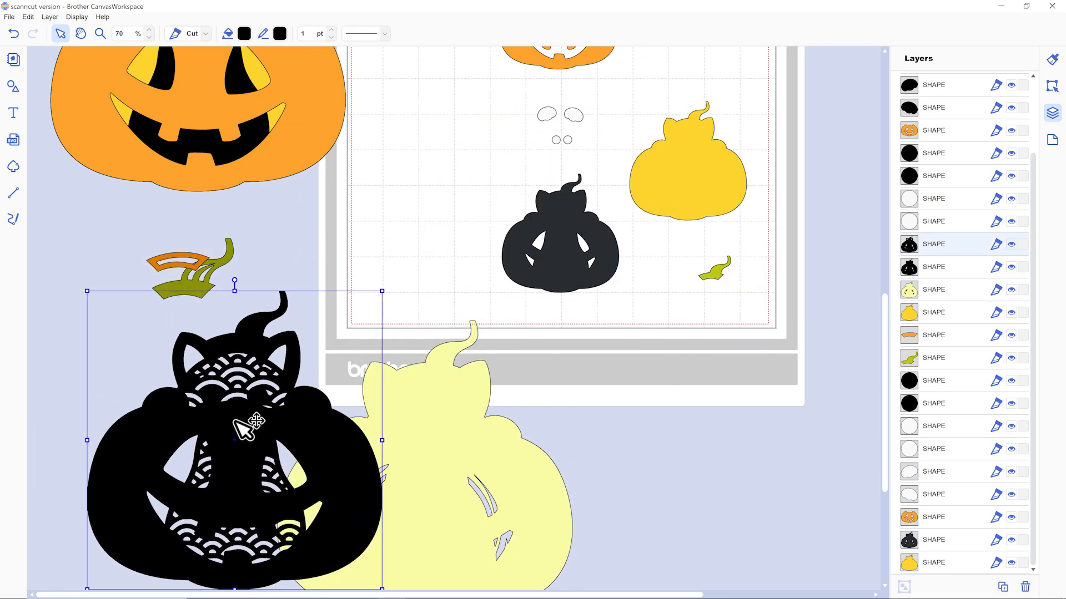
key("Delete")
left_click(344, 468)
key("Delete")
Delete the remaining orange cutout arch and slotted green stem below the assembled cat and pumpkin.
left_click(194, 283)
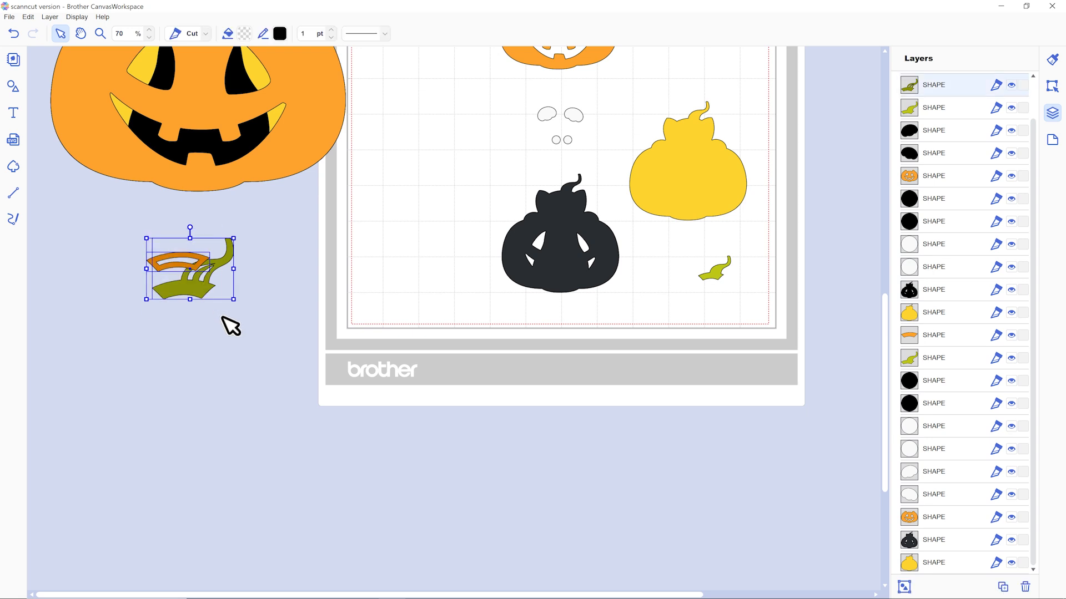
key("Delete")
scroll(235, 326, "up", 3)
scroll(236, 325, "up", 1)
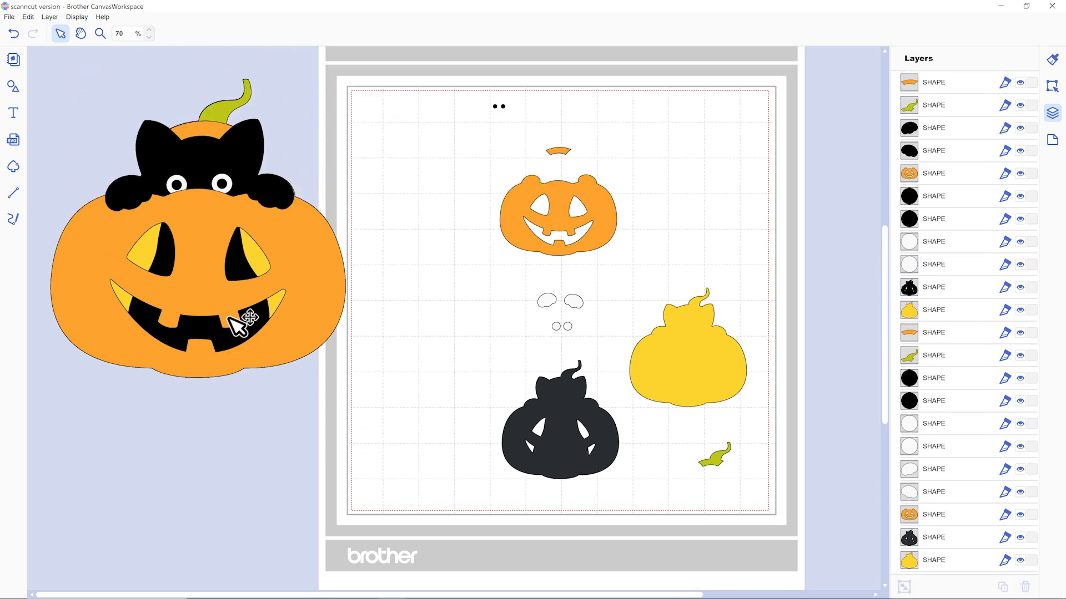
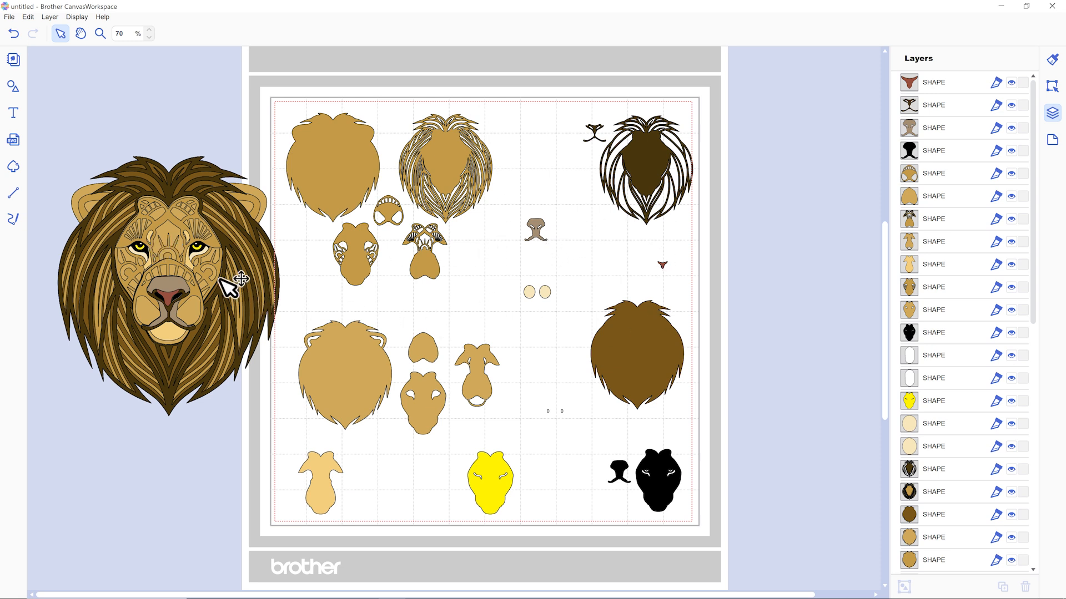
Separate the patterned tan forehead, cheek and muzzle layers from the assembled lion's face and delete all three.
left_click(207, 235)
left_click_drag(207, 235, 212, 450)
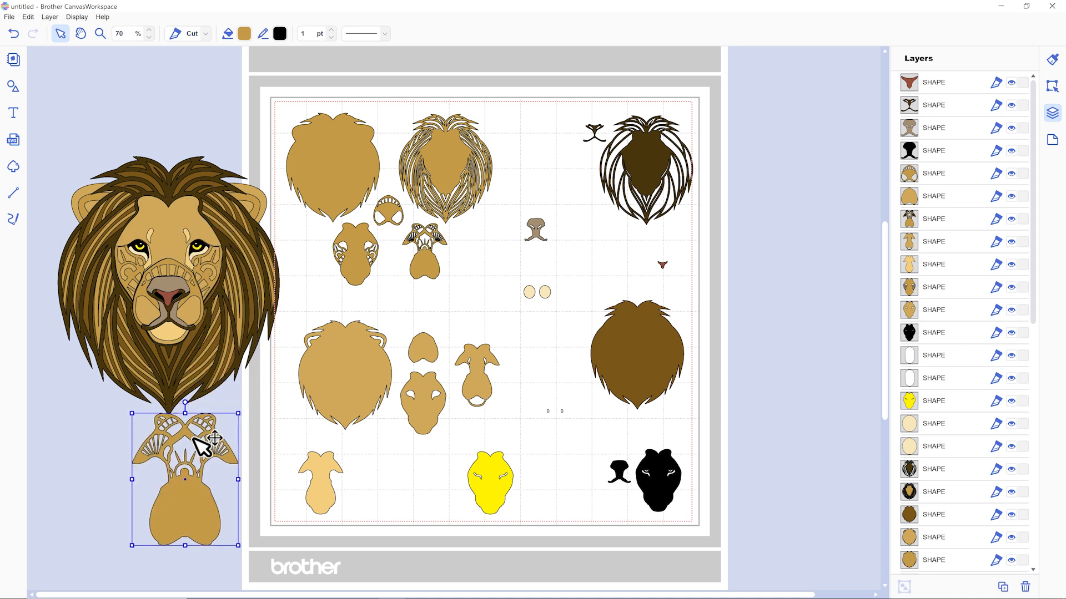
key("Delete")
left_click_drag(211, 276, 197, 469)
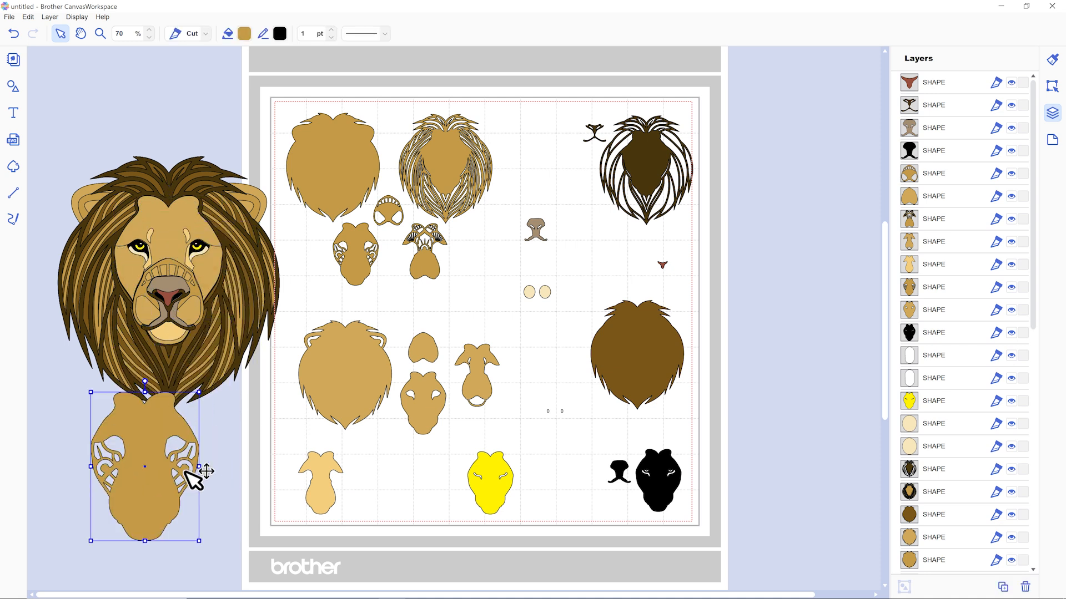
key("Delete")
left_click(178, 281)
left_click_drag(178, 281, 138, 478)
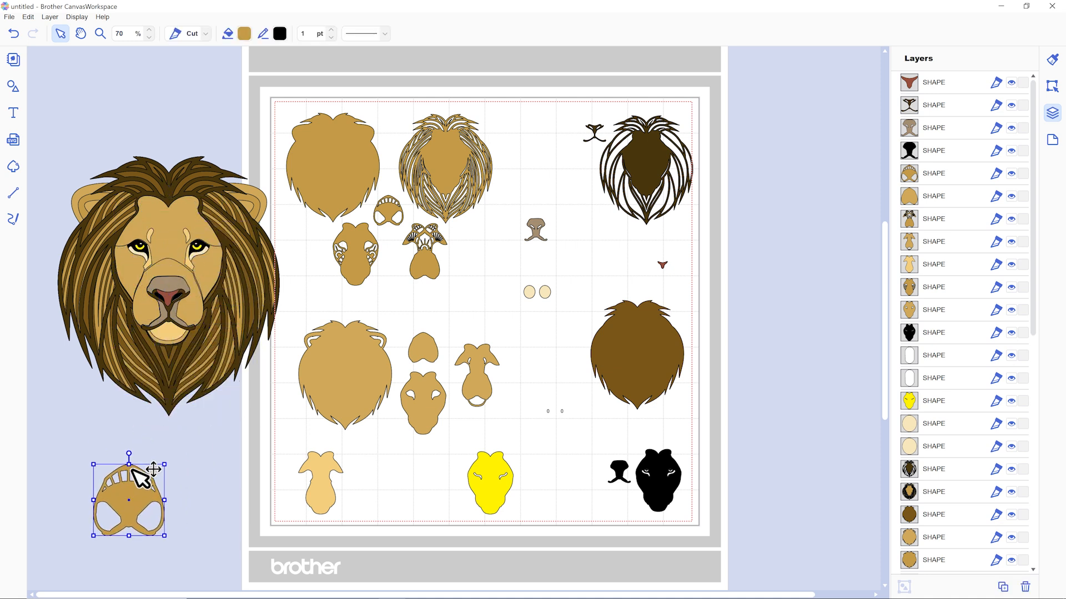
key("Delete")
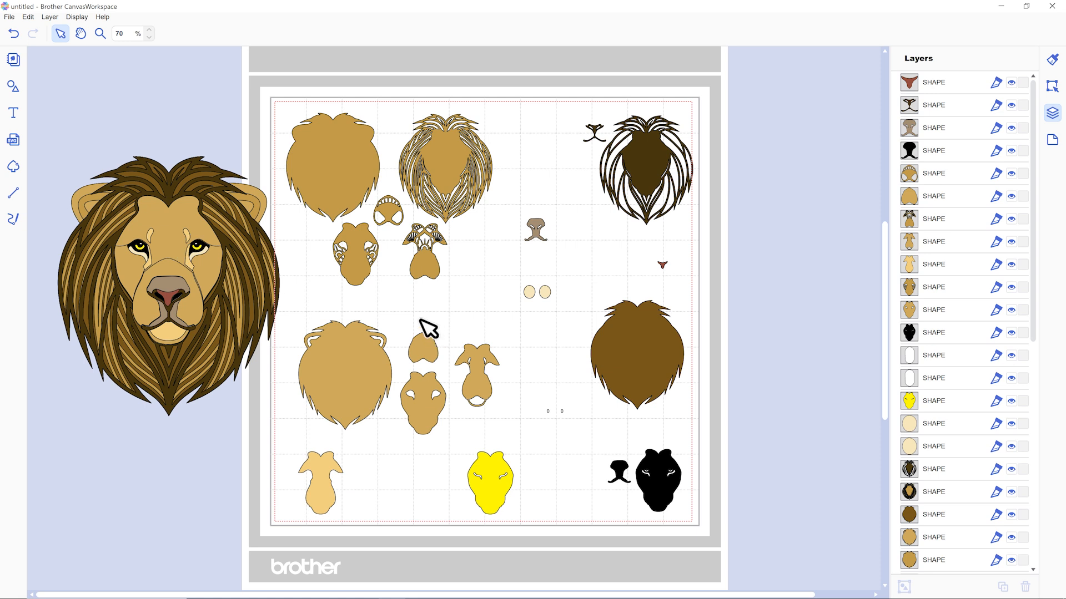
Delete the matching small patterned tan face, forehead and muzzle pieces from the cutting mat.
left_click(368, 261)
key("Delete")
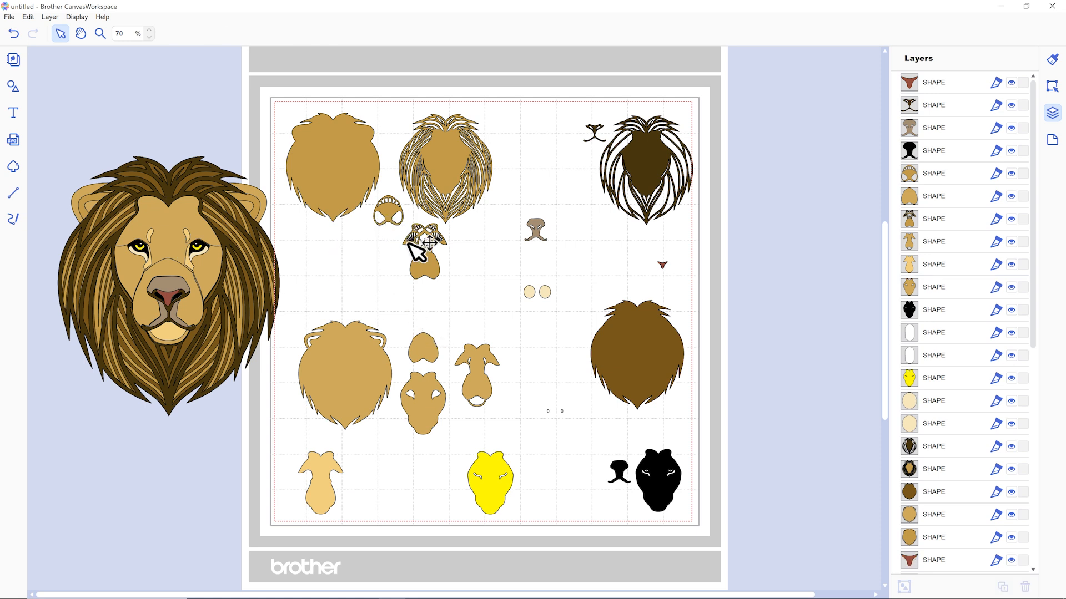
key("Delete")
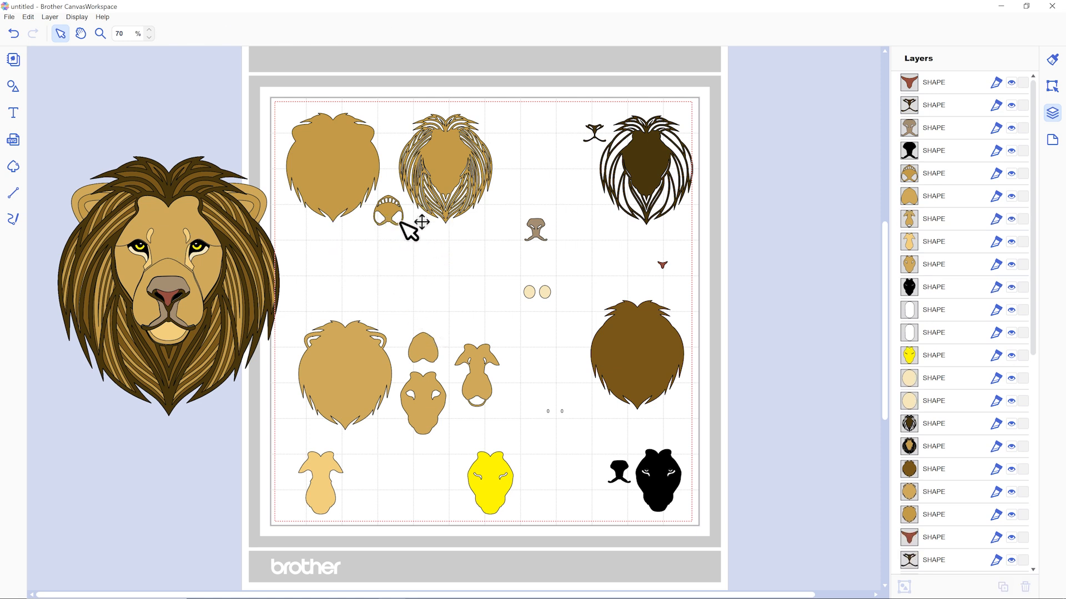
left_click(392, 216)
key("Delete")
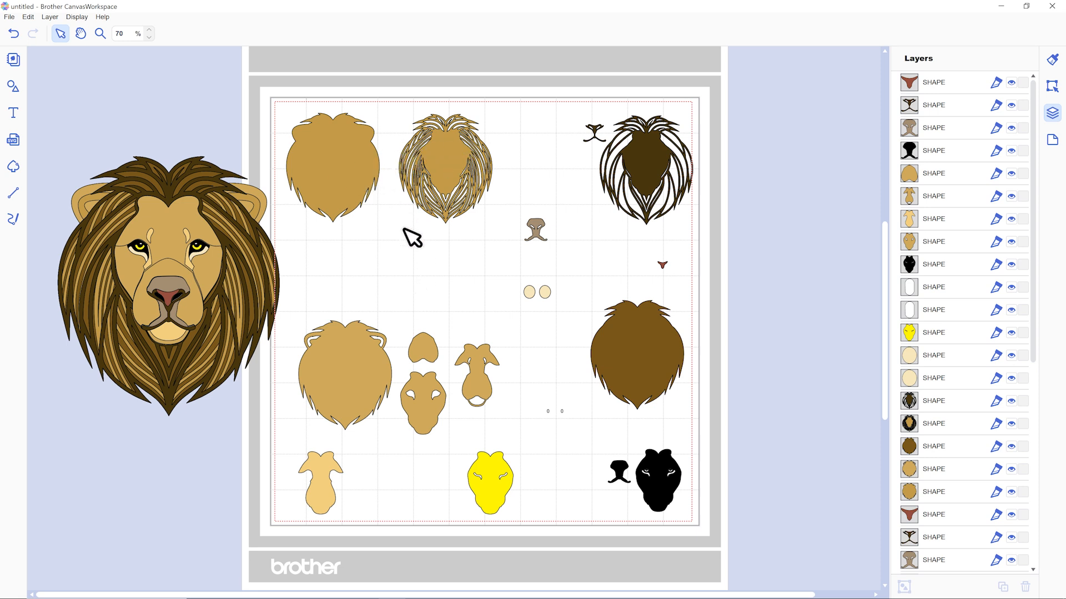
Separate the strand-patterned tan mane layer from the assembled lion and delete it along with its small copy on the mat.
scroll(420, 251, "down", 1)
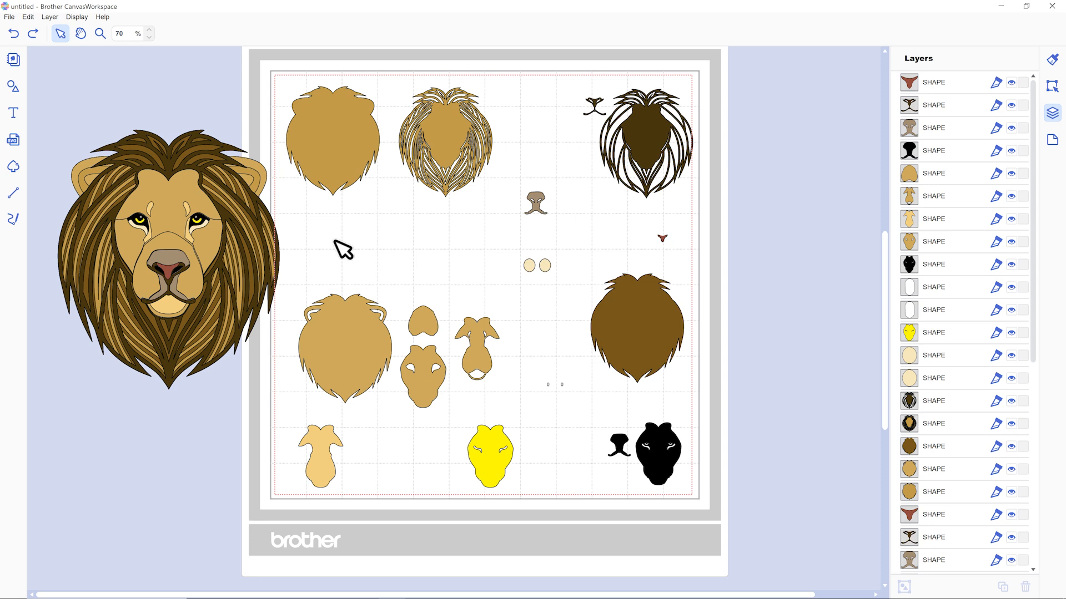
left_click(442, 144)
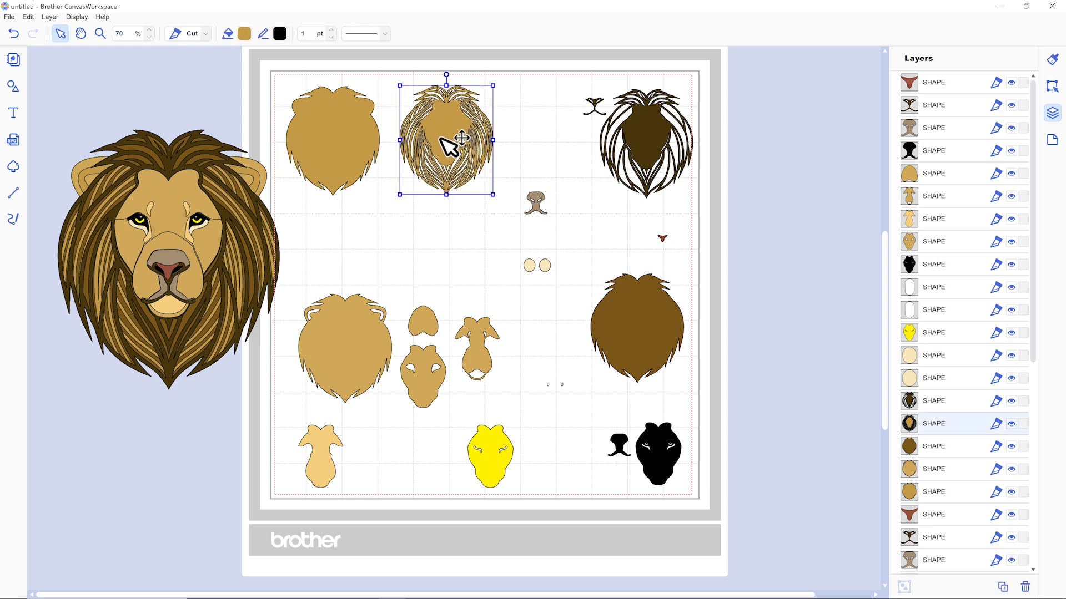
left_click(251, 256)
left_click_drag(234, 253, 224, 548)
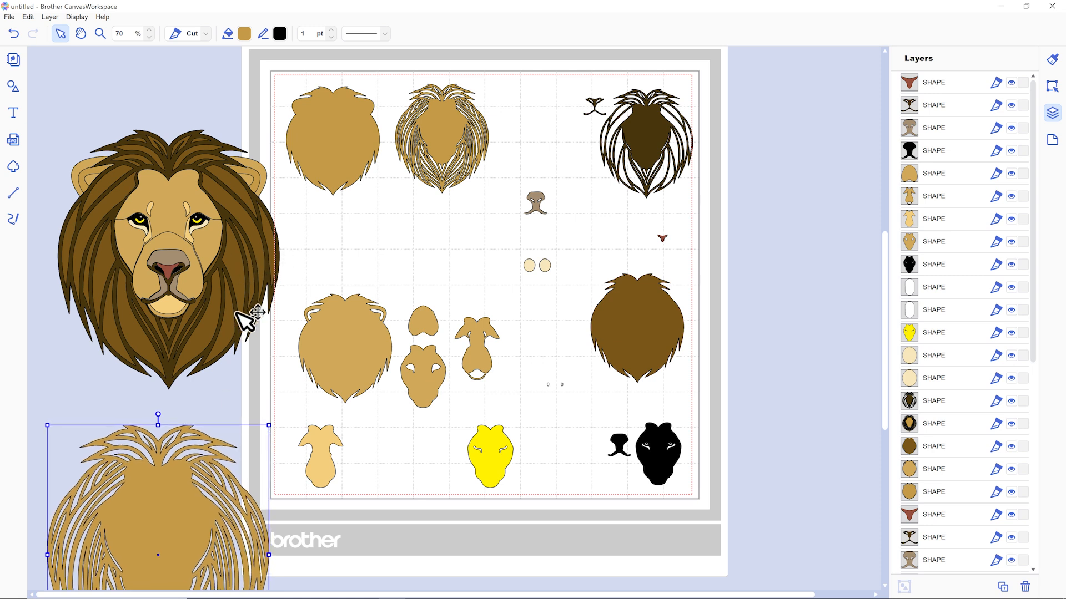
left_click_drag(183, 503, 183, 476)
key("Delete")
left_click(451, 123)
key("Delete")
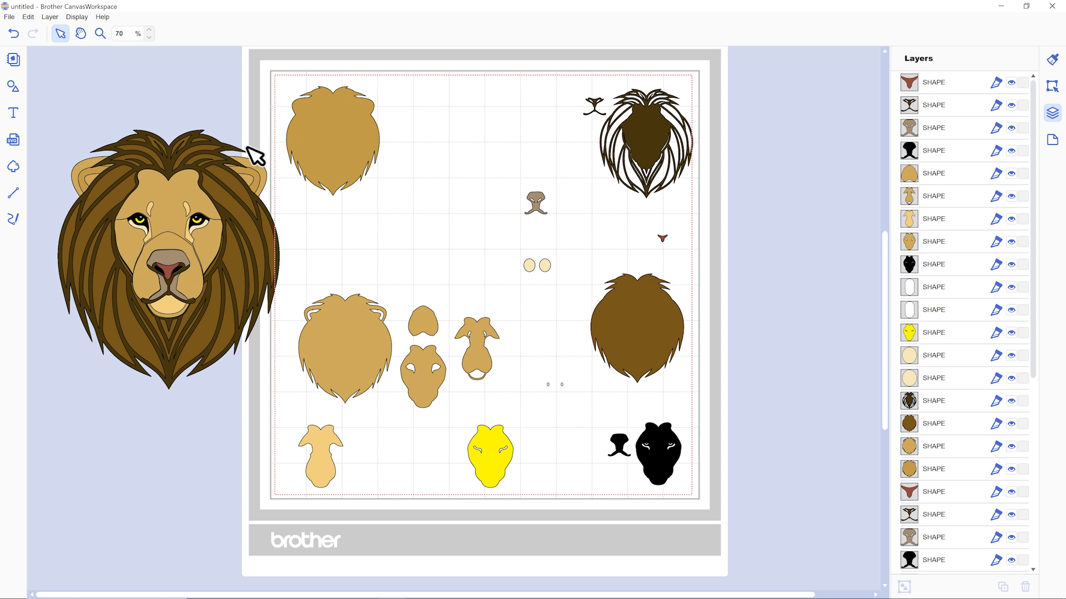
Copy the fill colour code #F4CE7C from the light tan face layer of the assembled lion.
left_click(149, 29)
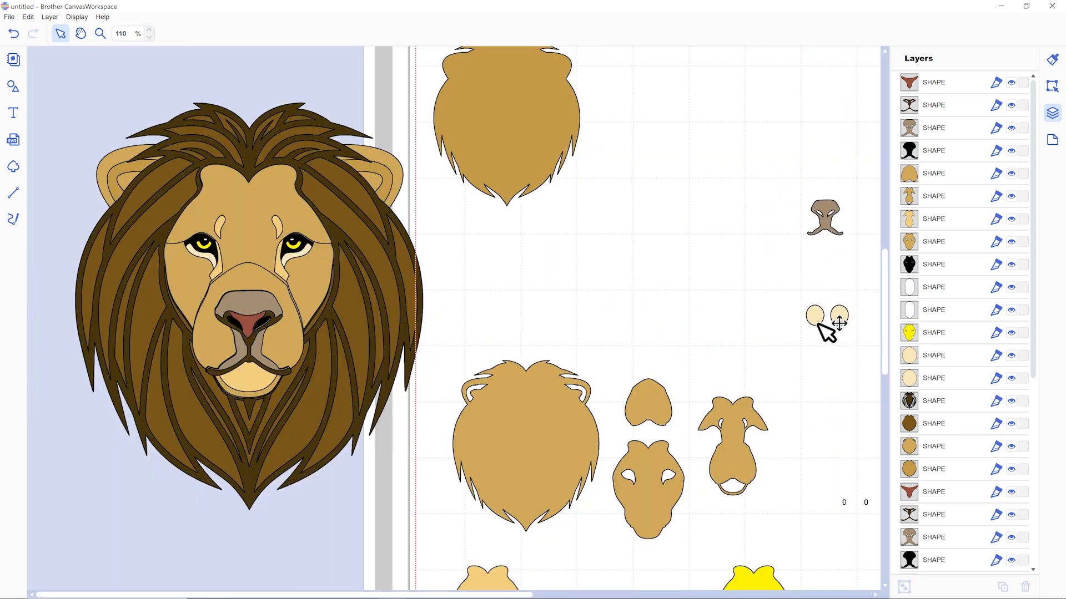
left_click(839, 318)
left_click(814, 318)
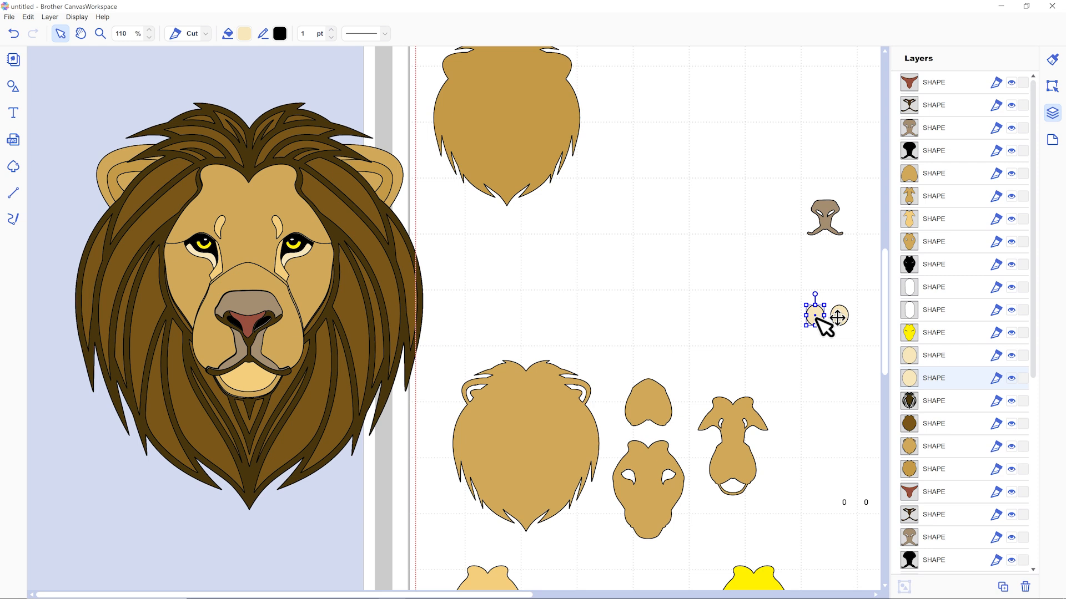
left_click(760, 308)
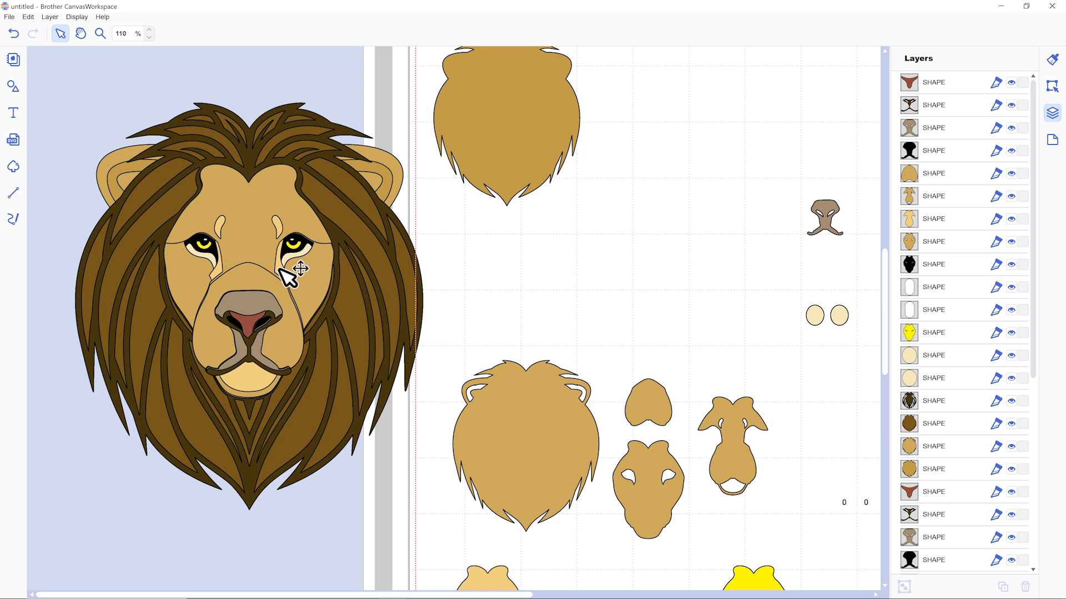
left_click(300, 251)
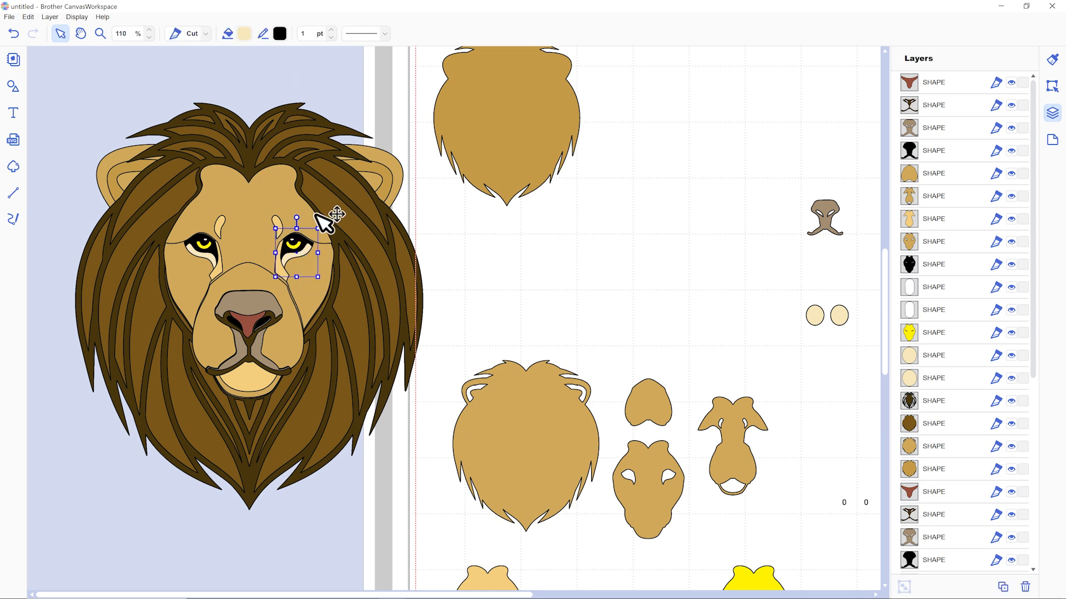
left_click(279, 222)
left_click(277, 222)
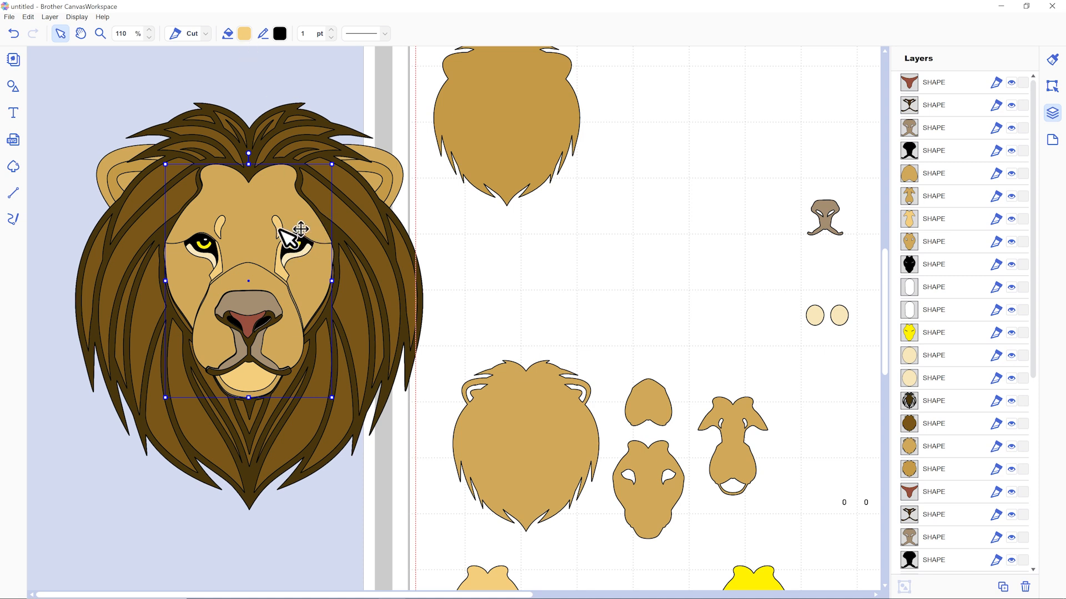
left_click(244, 34)
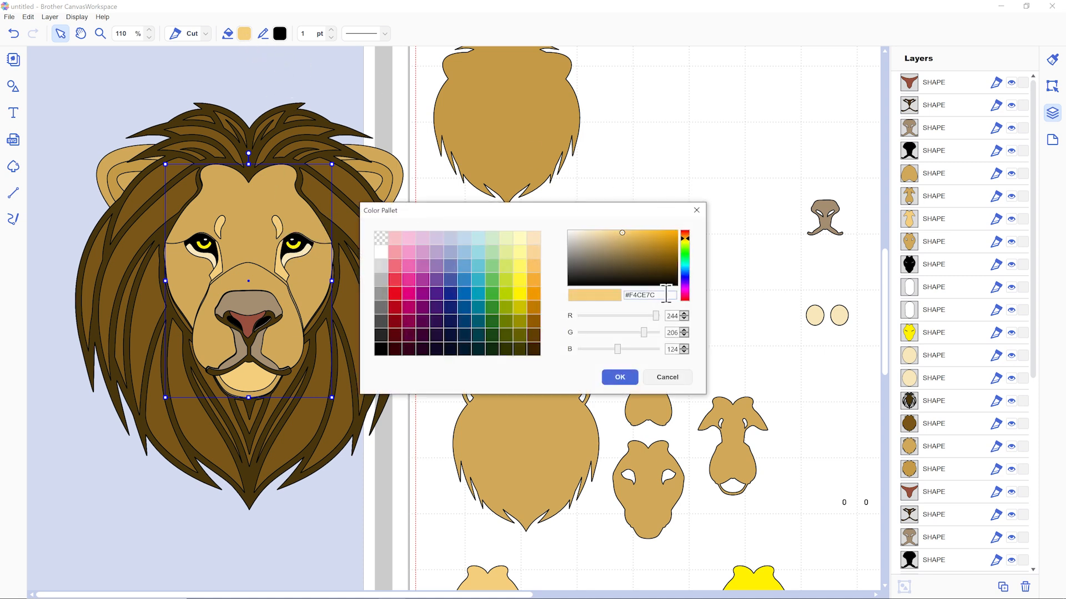
left_click(613, 376)
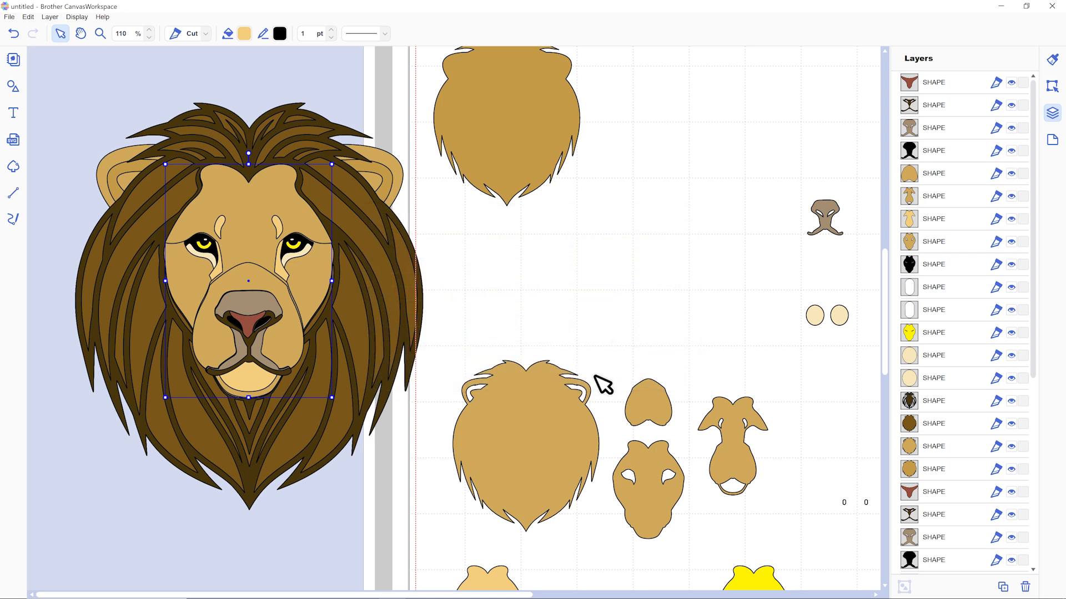
Set the fill colour of both cream eye pieces on the assembled lion to #F4CE7C.
left_click(304, 247)
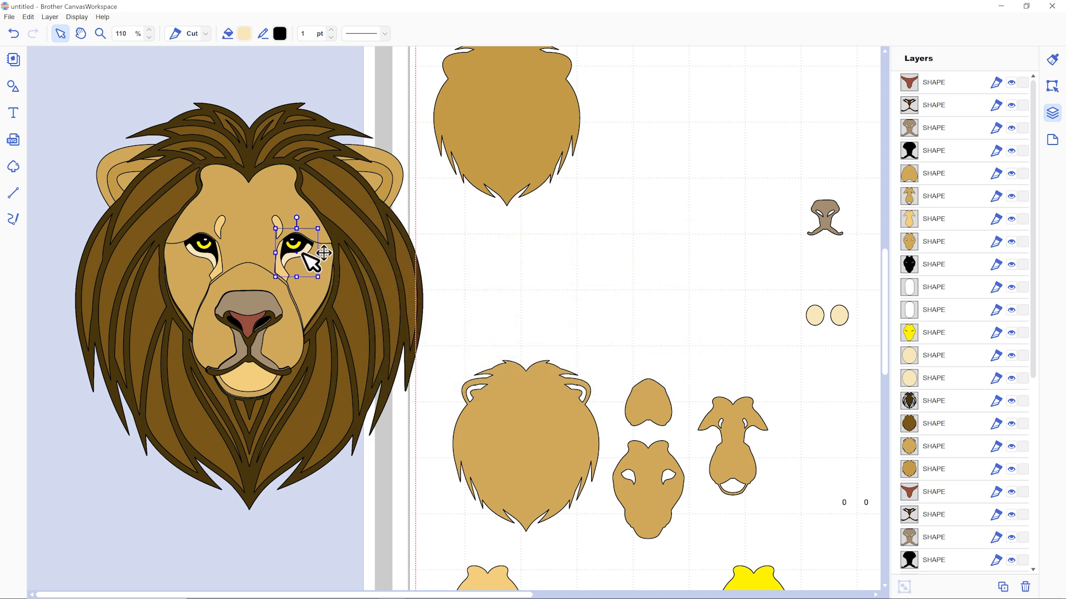
left_click(244, 34)
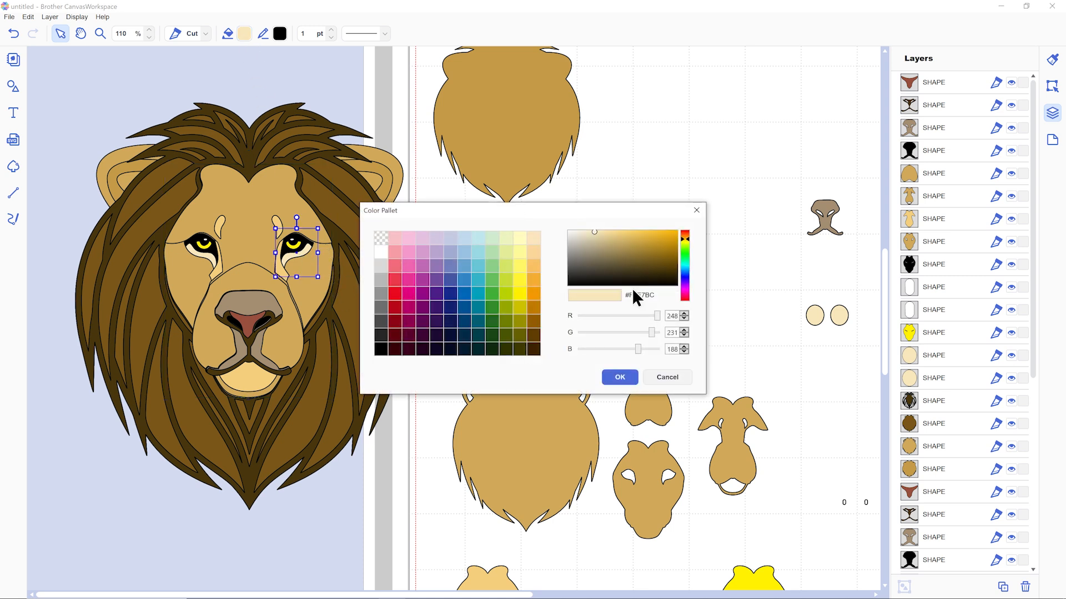
left_click(620, 371)
left_click(211, 257)
left_click(244, 35)
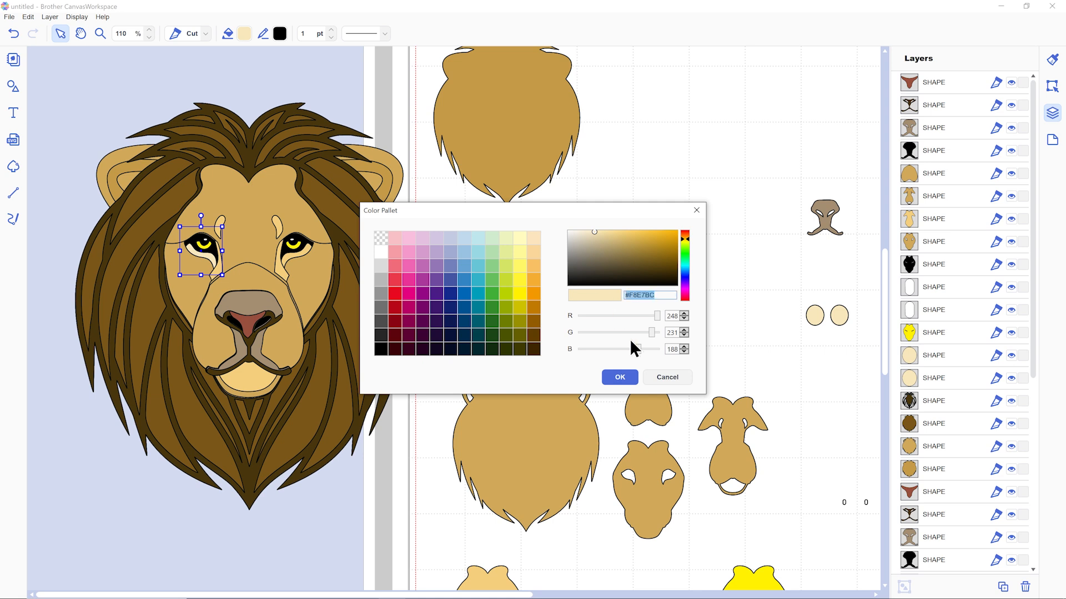
left_click(620, 377)
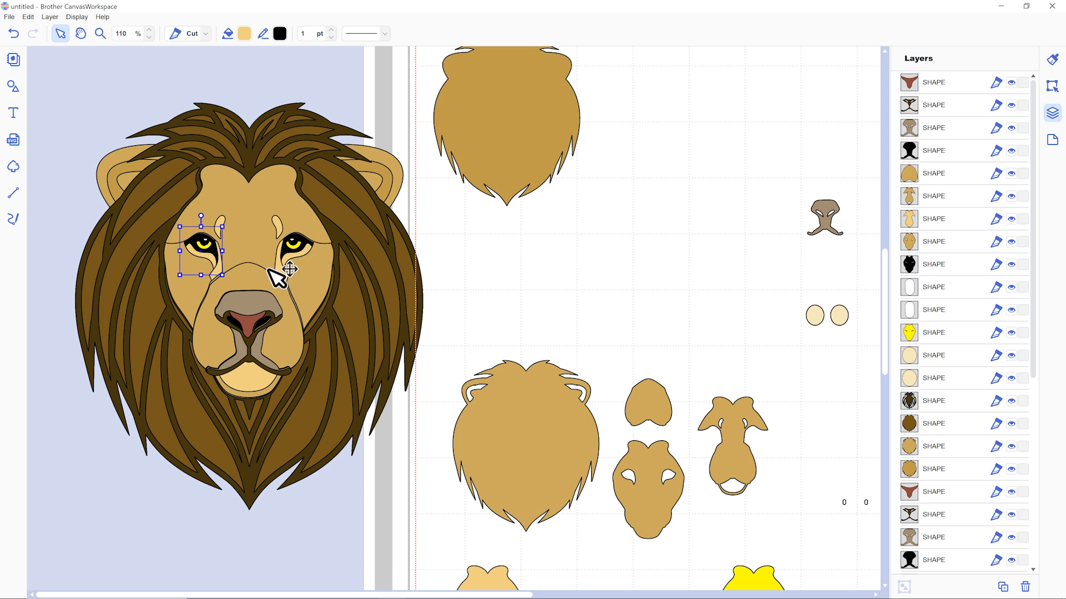
Copy the grey-brown fill #A58E72 from the assembled lion's nose piece and apply it to the layer showing inside the ears.
scroll(290, 269, "up", 1)
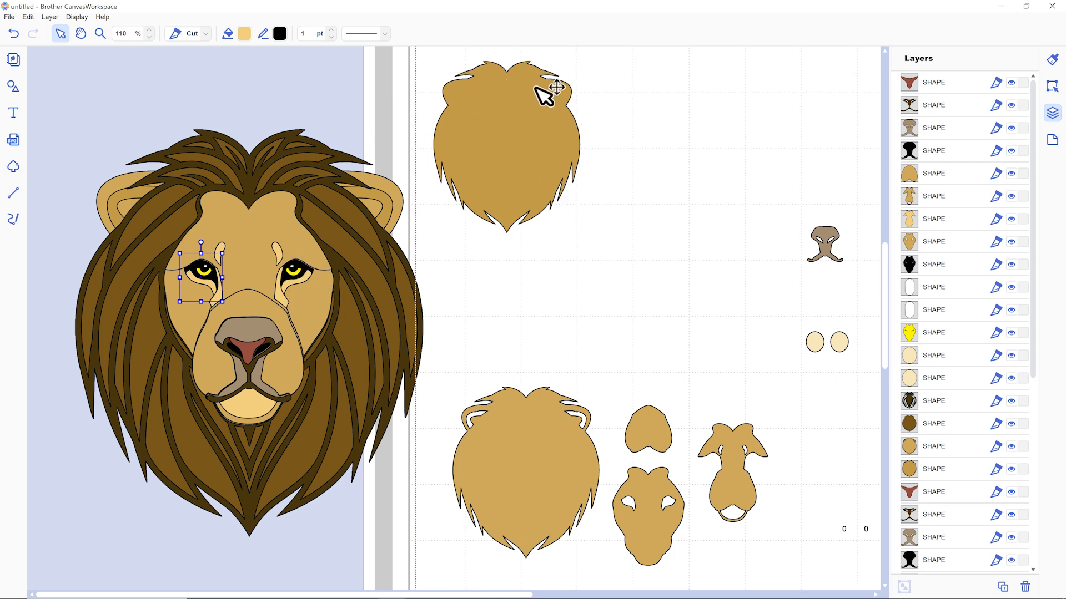
left_click(388, 202)
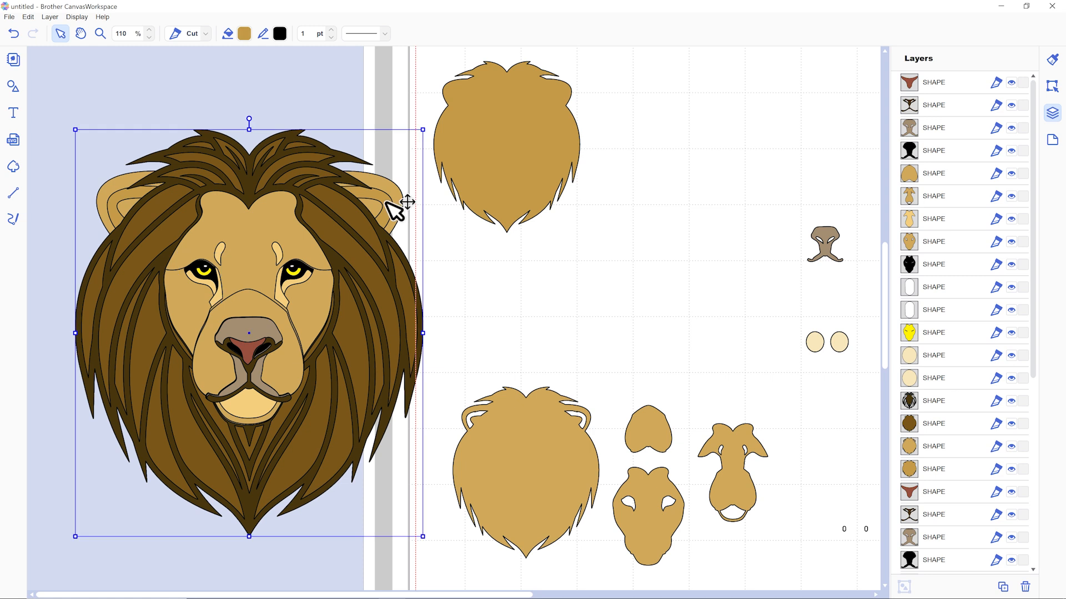
left_click(259, 335)
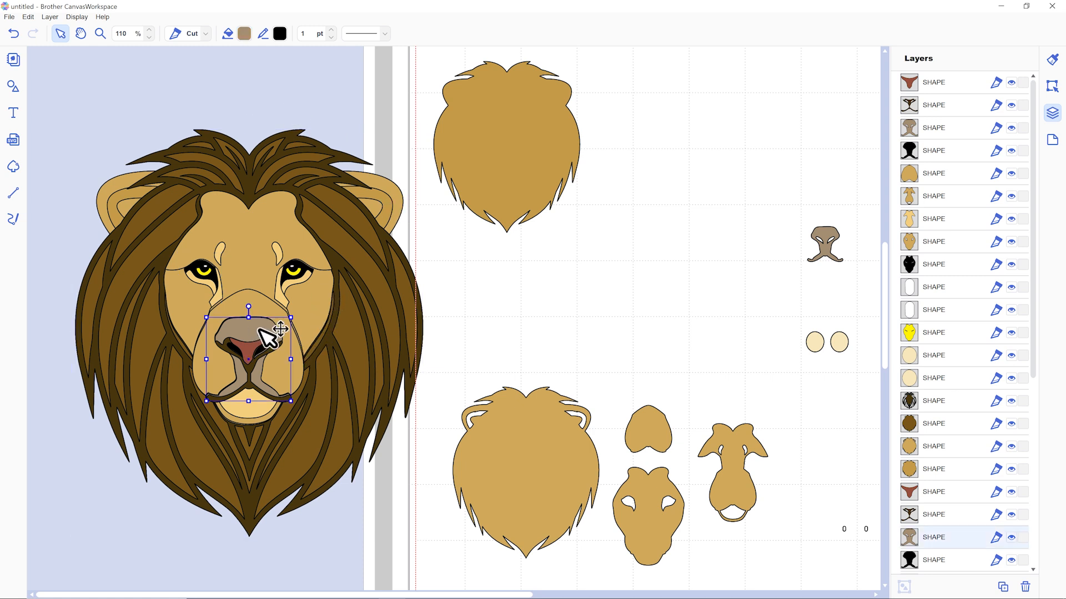
left_click(244, 34)
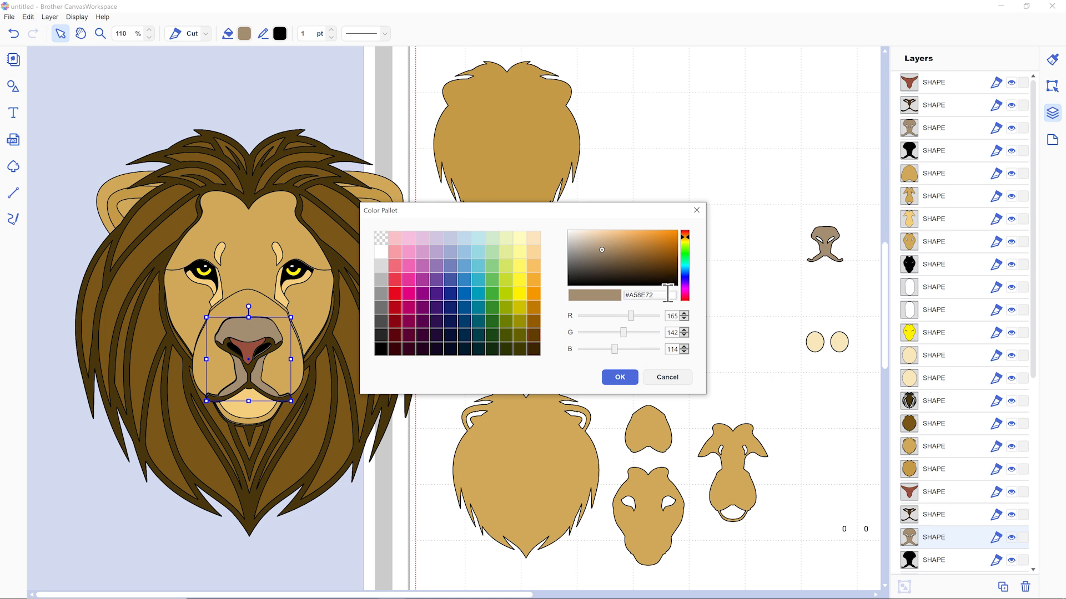
left_click(618, 379)
left_click(387, 200)
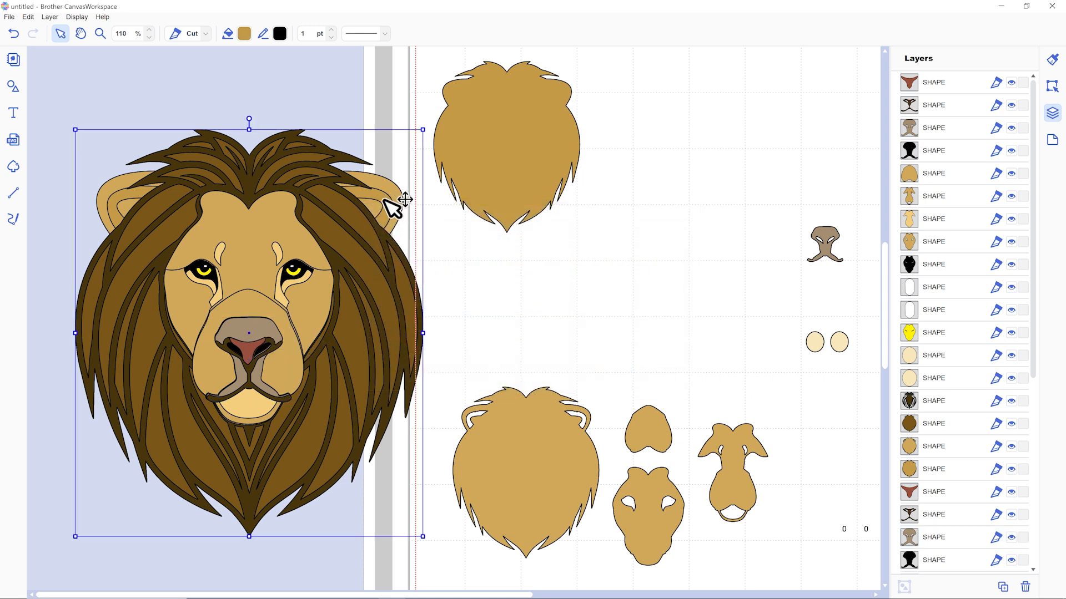
left_click(244, 33)
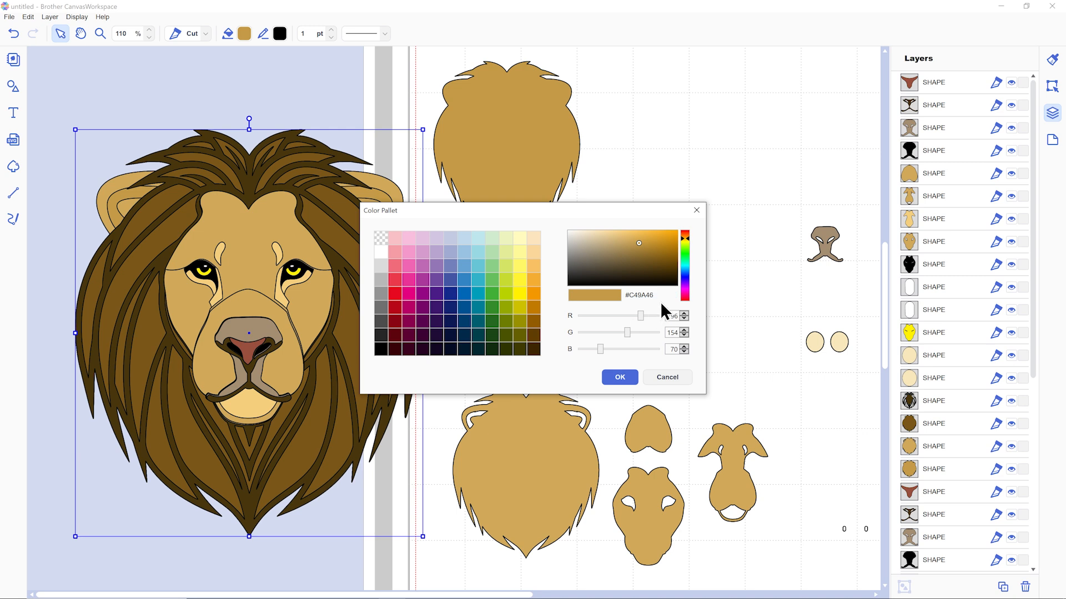
left_click(630, 378)
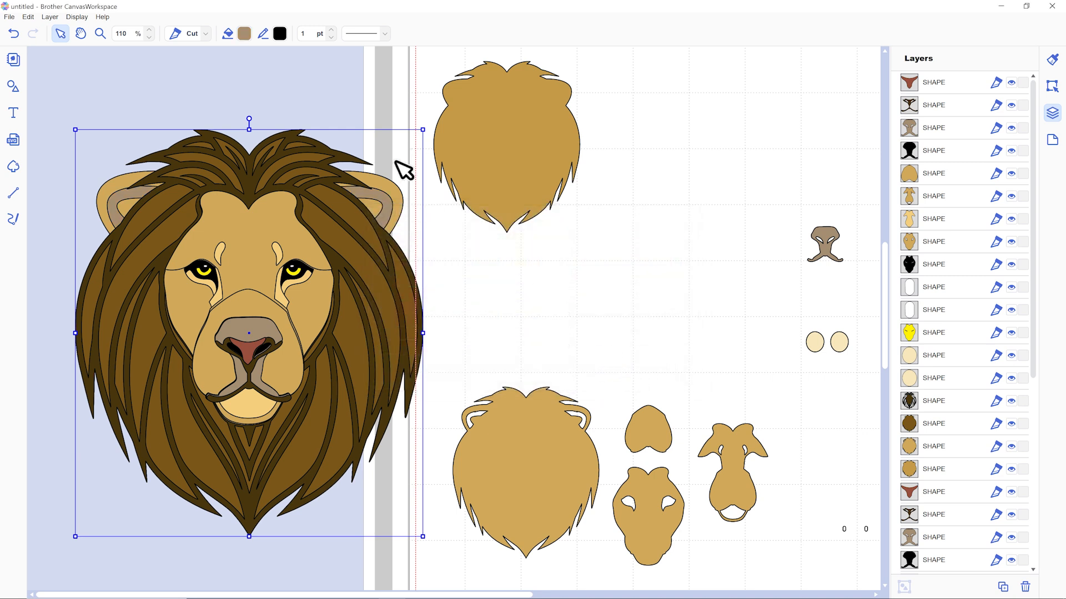
left_click(352, 115)
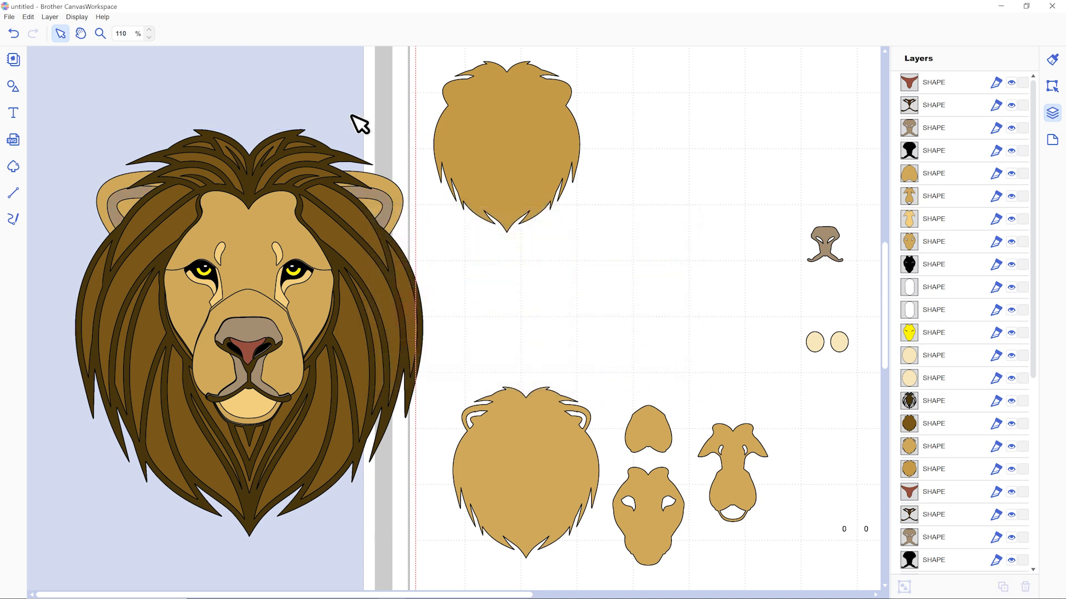
Copy the fill colour code #000000 from the black layer behind the assembled lion's face.
scroll(323, 233, "down", 1)
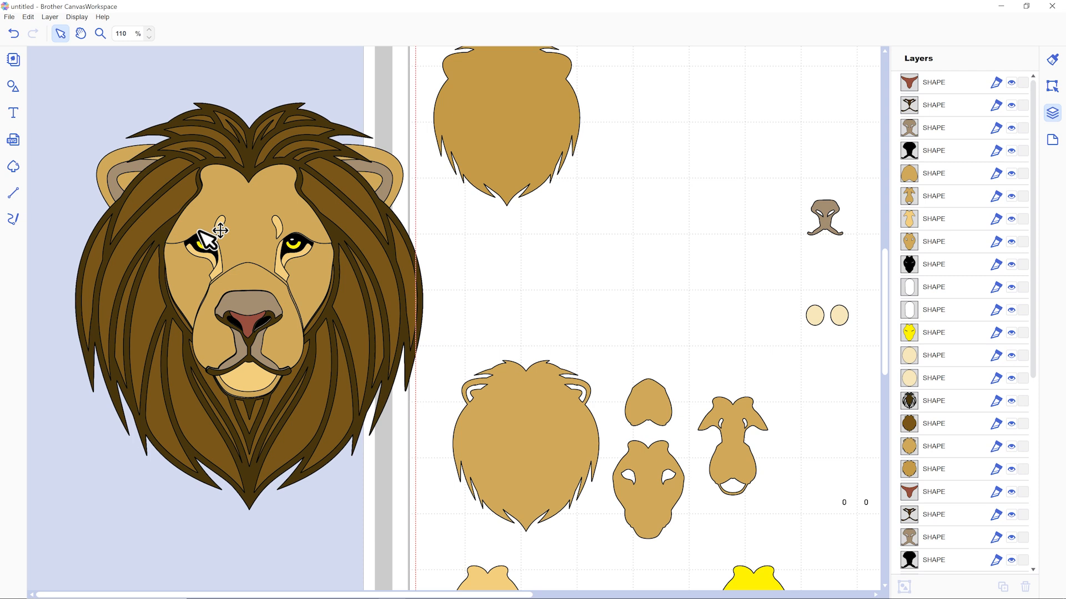
left_click(248, 327)
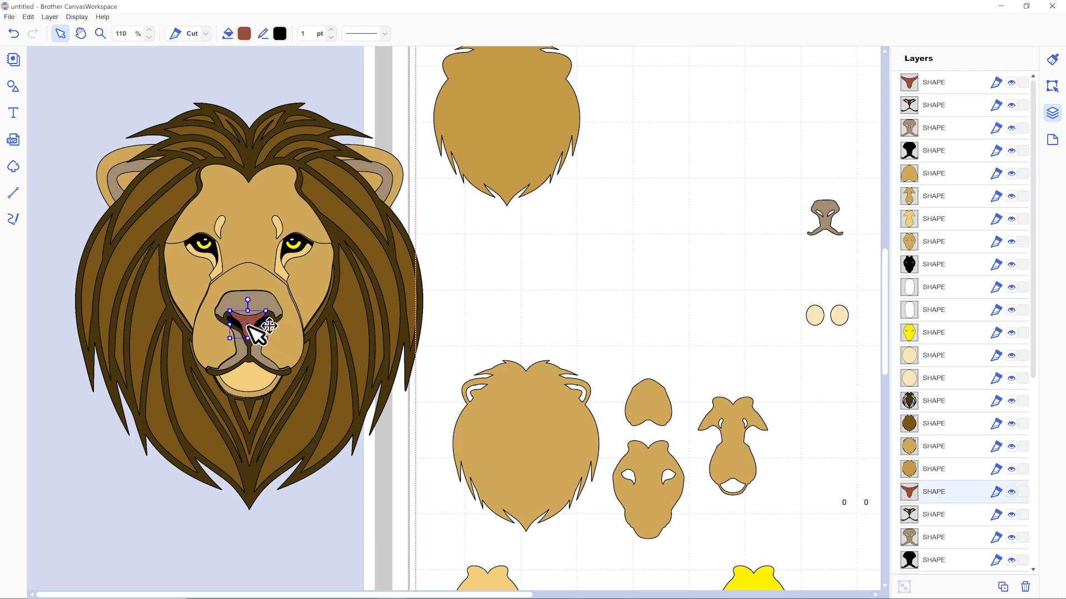
left_click(248, 346)
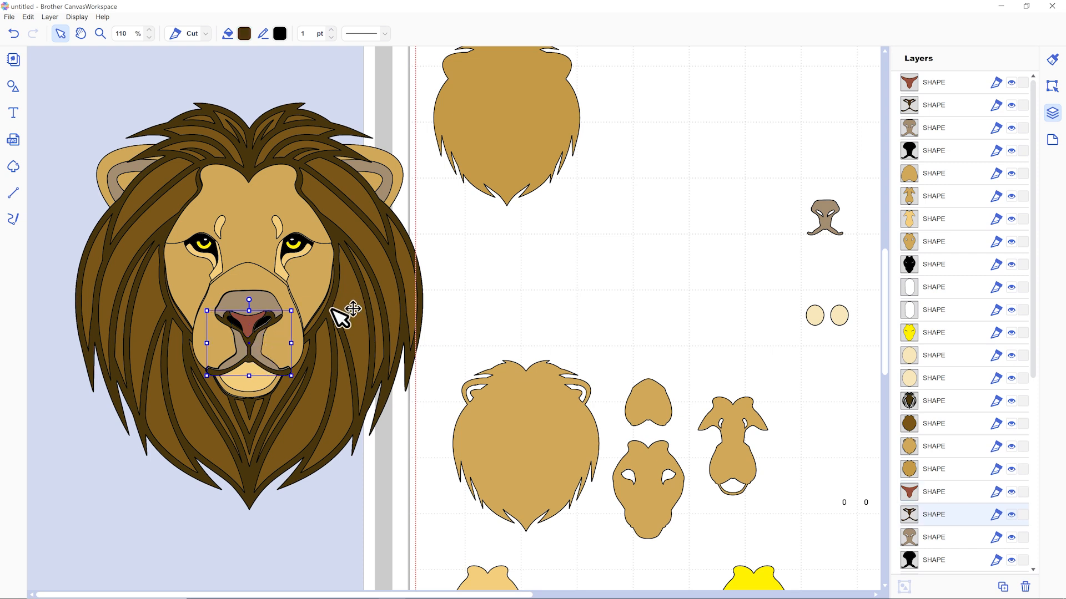
left_click(311, 256)
left_click(244, 33)
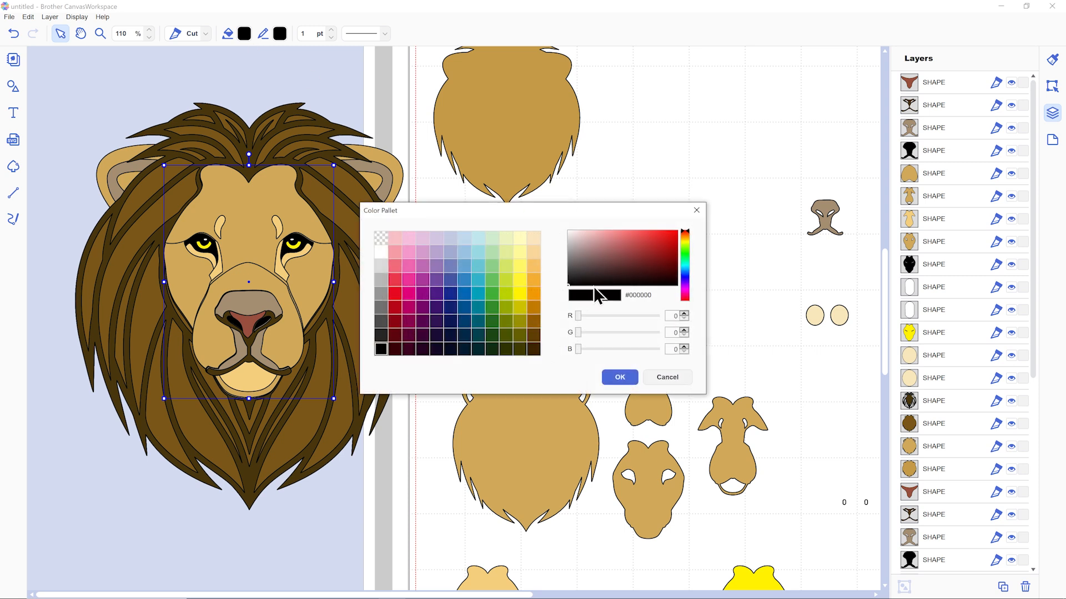
left_click(615, 378)
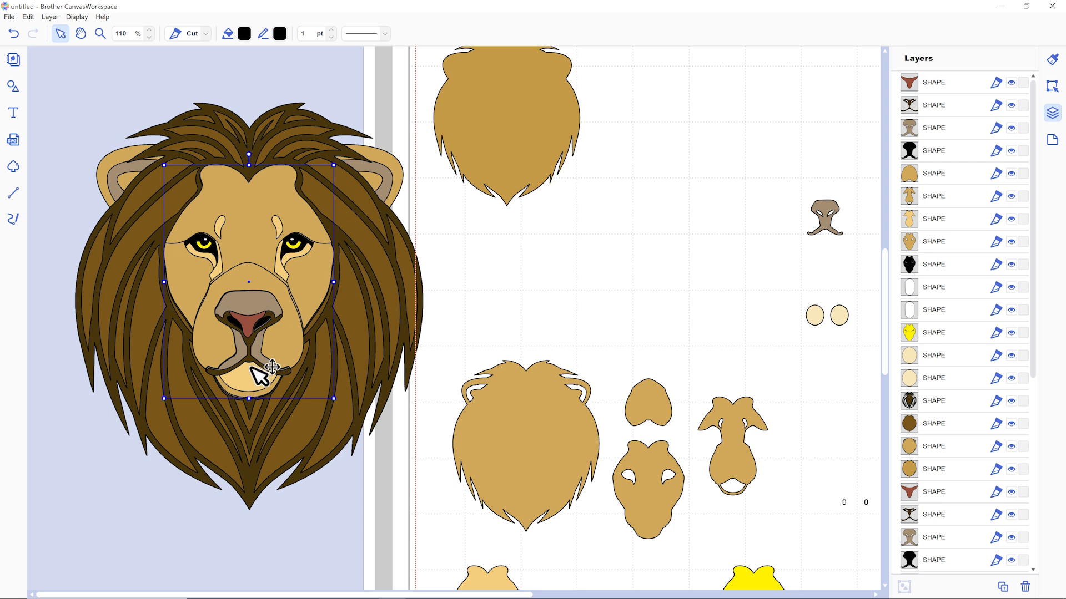
Set the fill of the dark brown nose-and-mouth outline on the assembled lion to #000000.
left_click(286, 501)
left_click(265, 341)
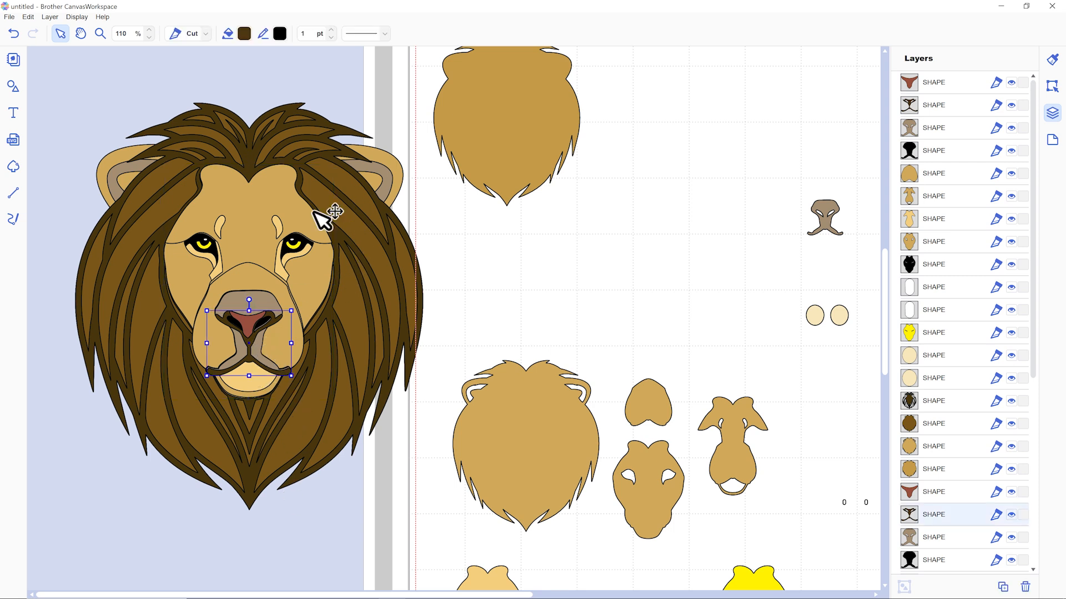
left_click(250, 34)
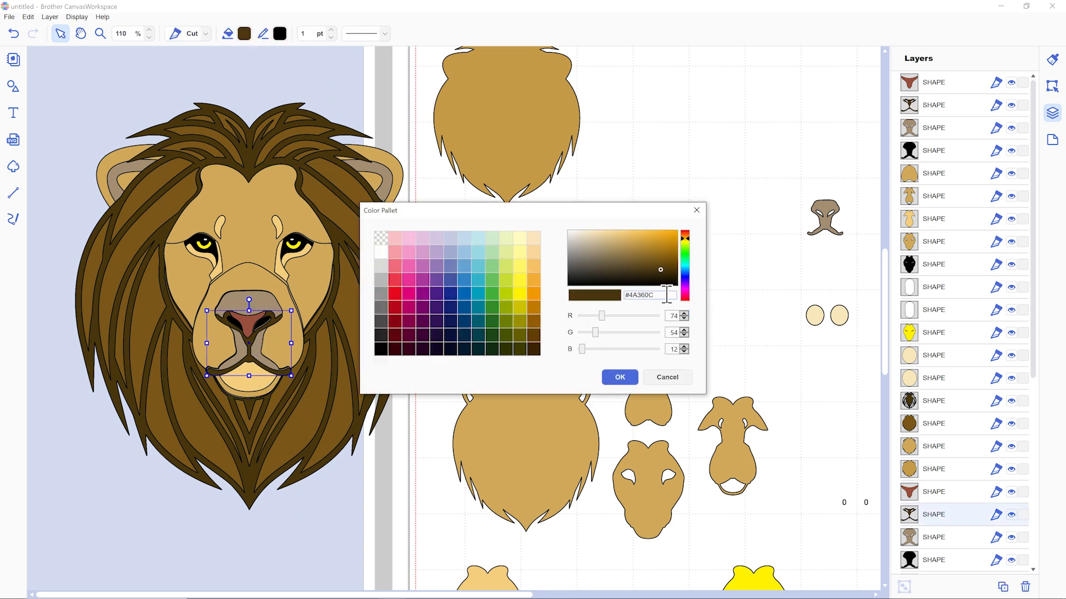
left_click(620, 378)
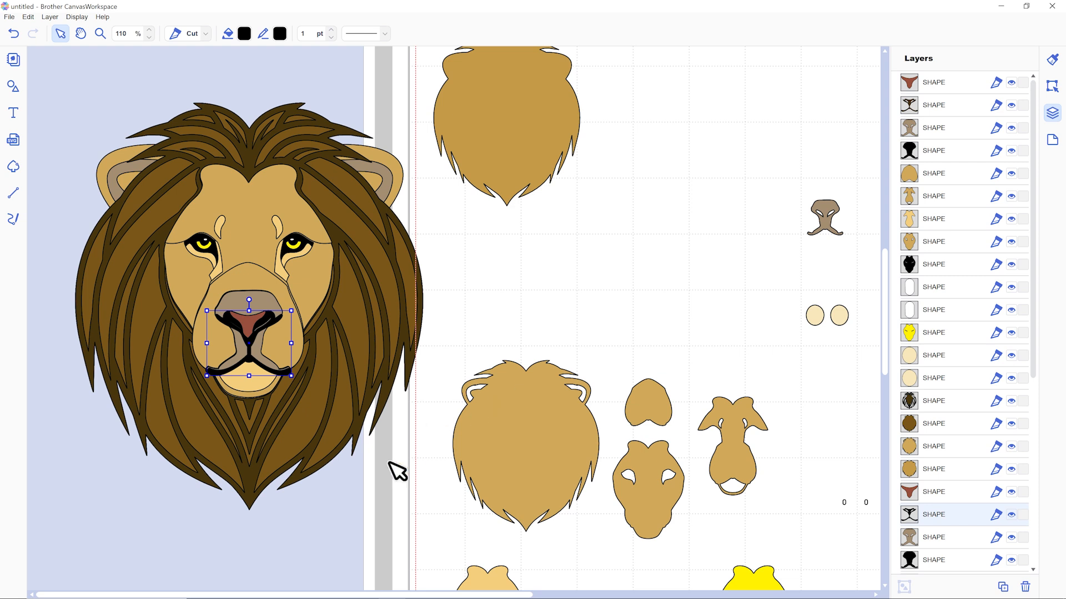
left_click(328, 499)
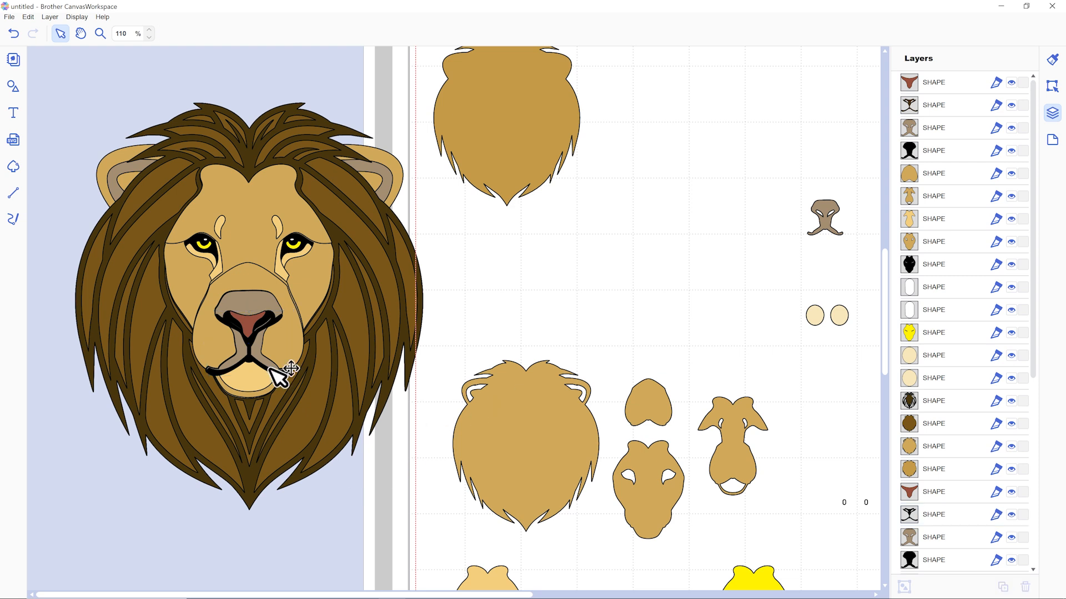
Copy the dark brown fill #4A360C from the assembled lion's mane strand layer and apply it to the reddish nose piece.
left_click(331, 314)
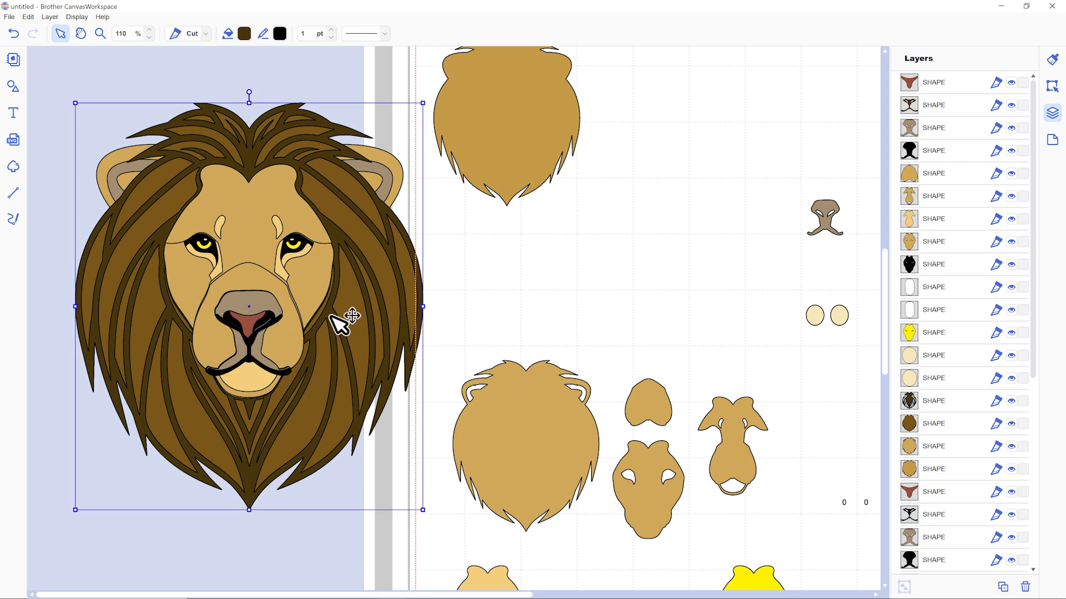
left_click(244, 34)
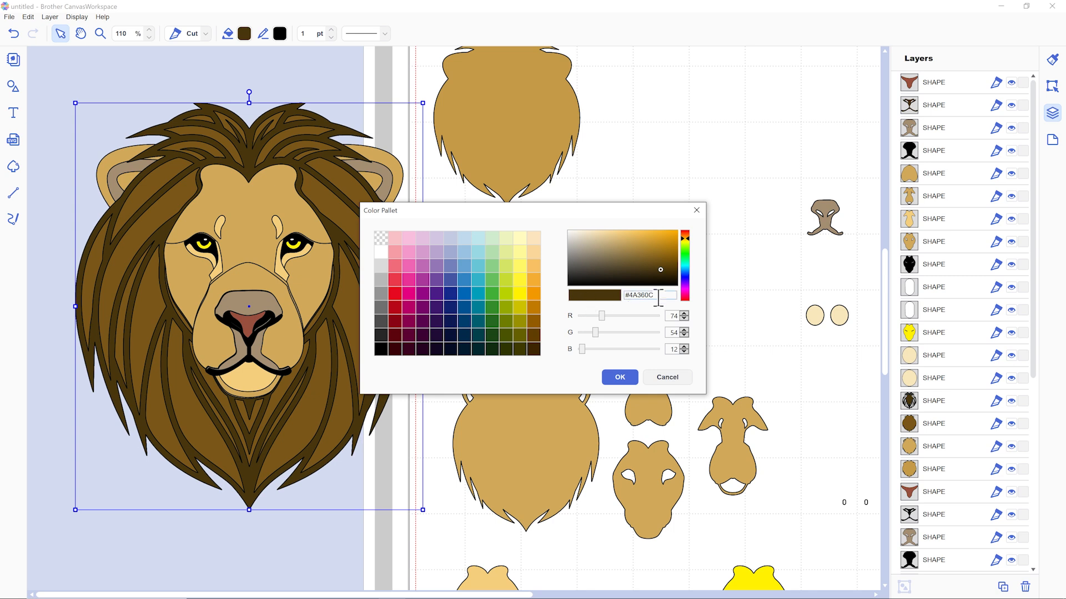
left_click(620, 378)
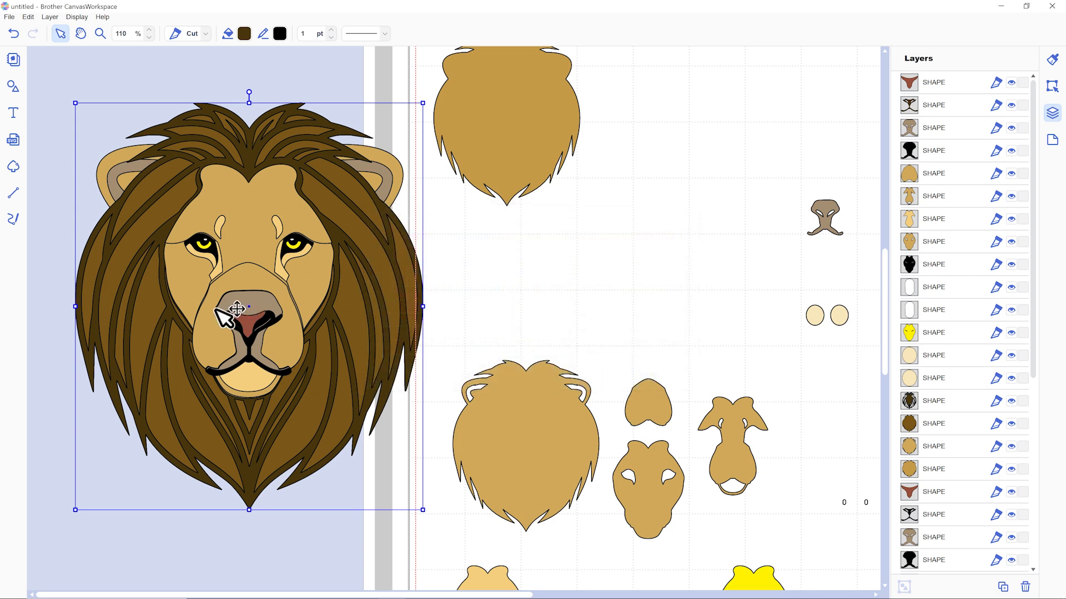
left_click(256, 321)
left_click(247, 38)
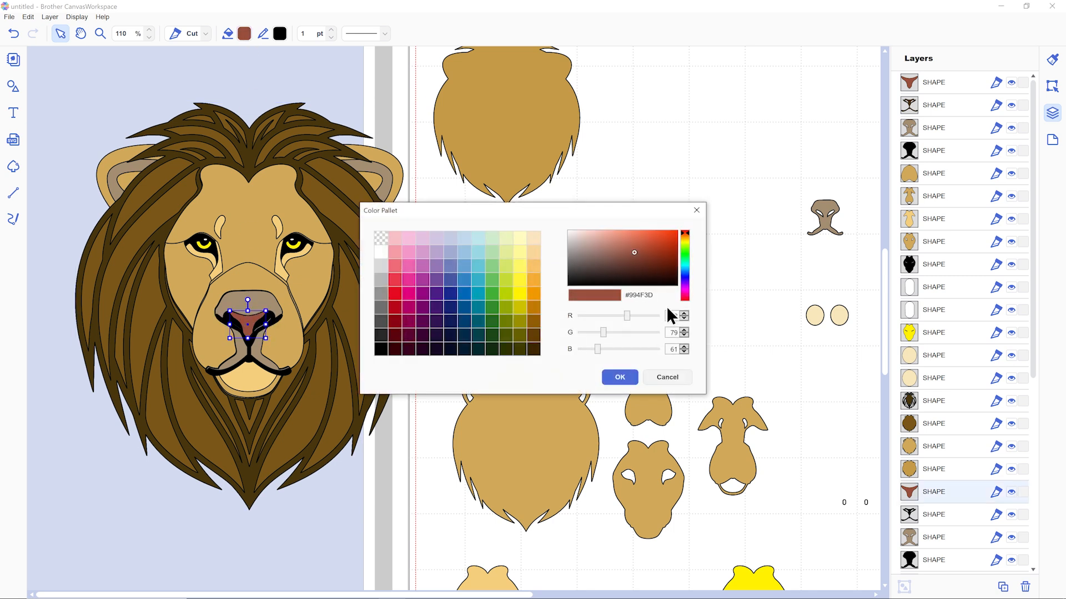
type("#4A360C")
left_click(620, 378)
left_click(323, 509)
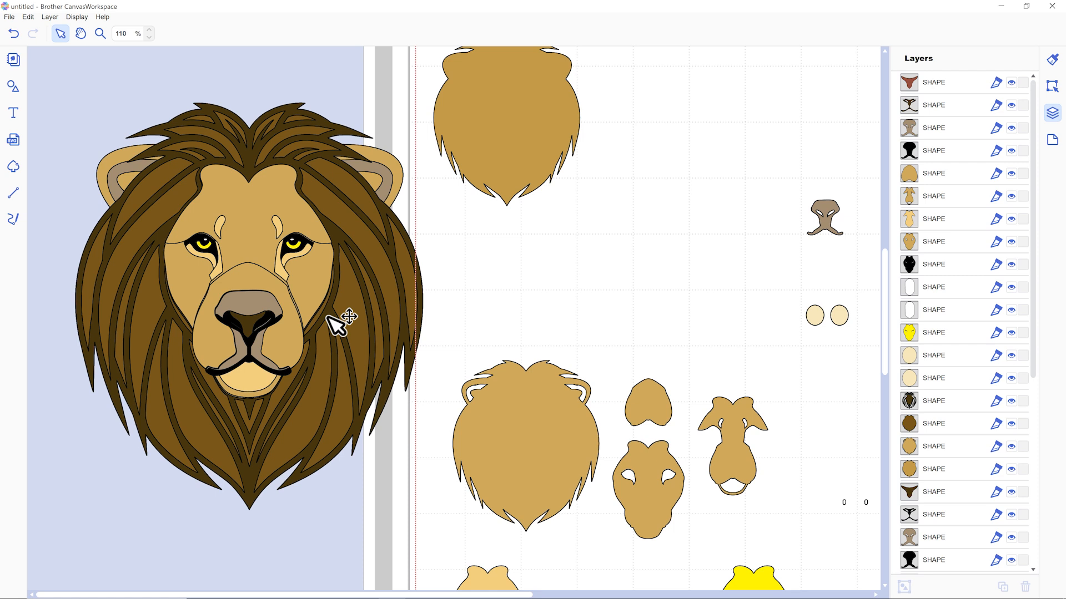
Move the small nose-and-mouth outline on the mat beside the black pieces and copy the black face layer's fill colour.
left_click(279, 360)
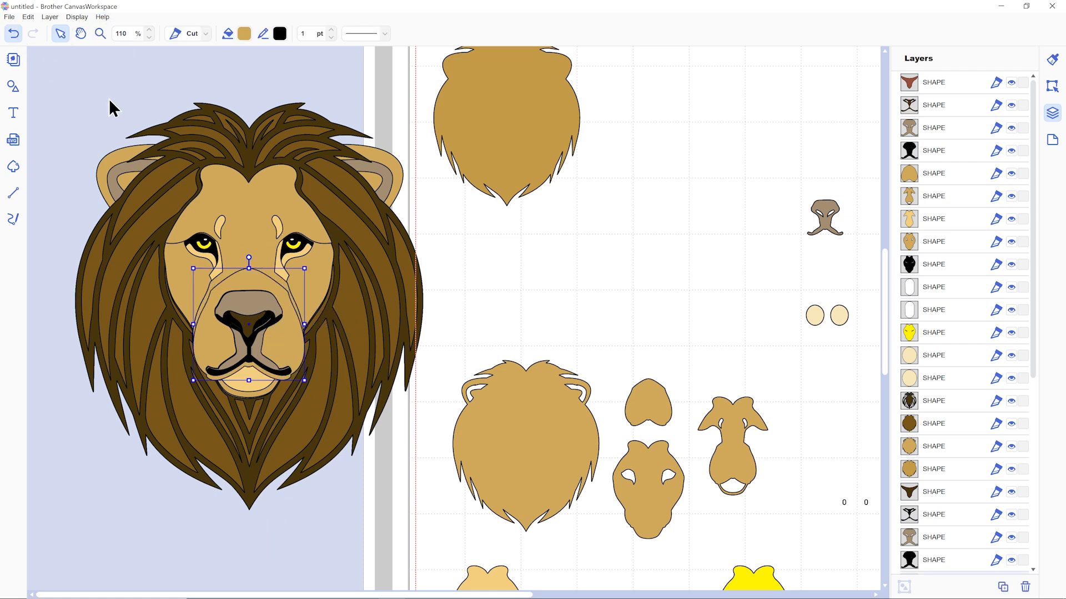
left_click(154, 125)
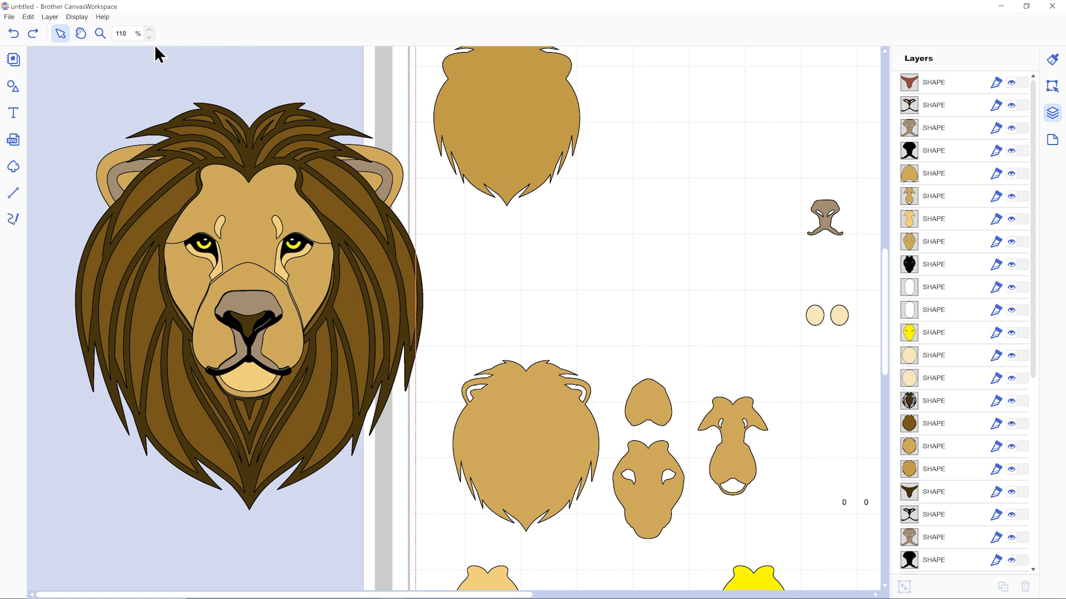
left_click_drag(677, 106, 706, 527)
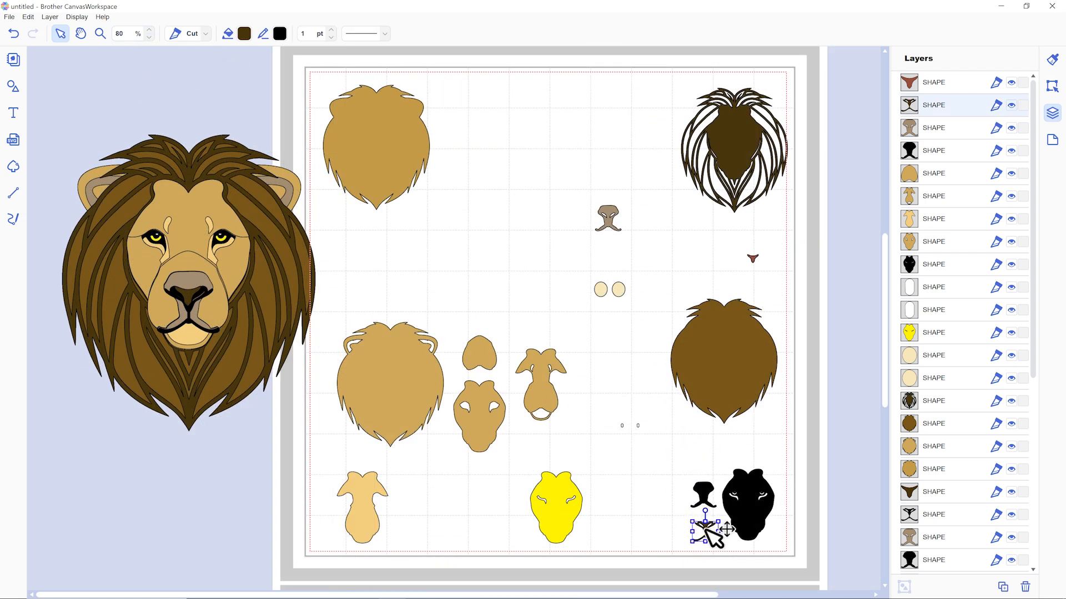
left_click(744, 524)
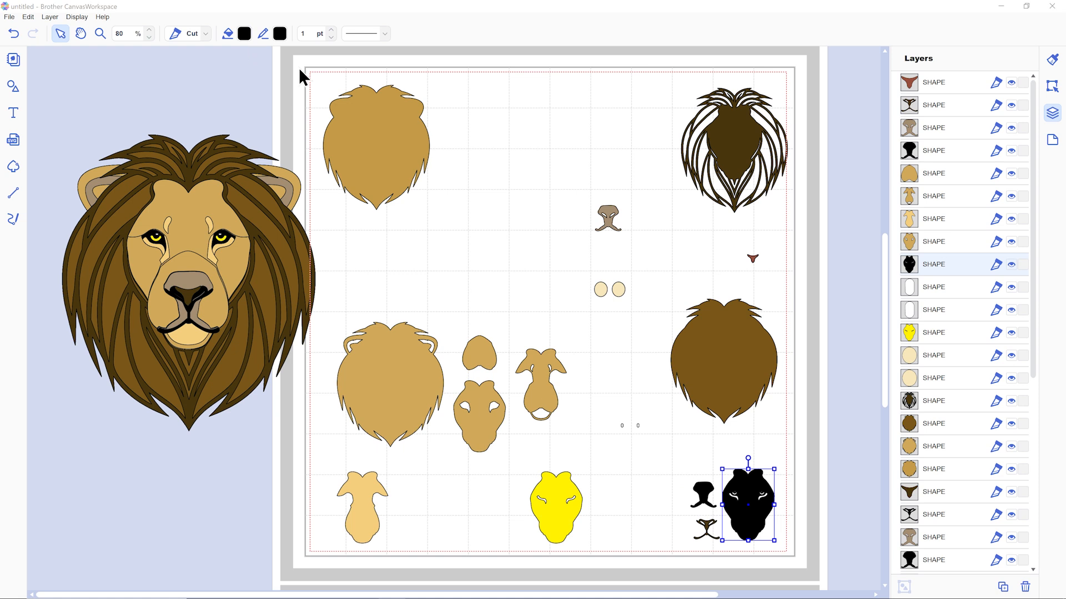
left_click(626, 376)
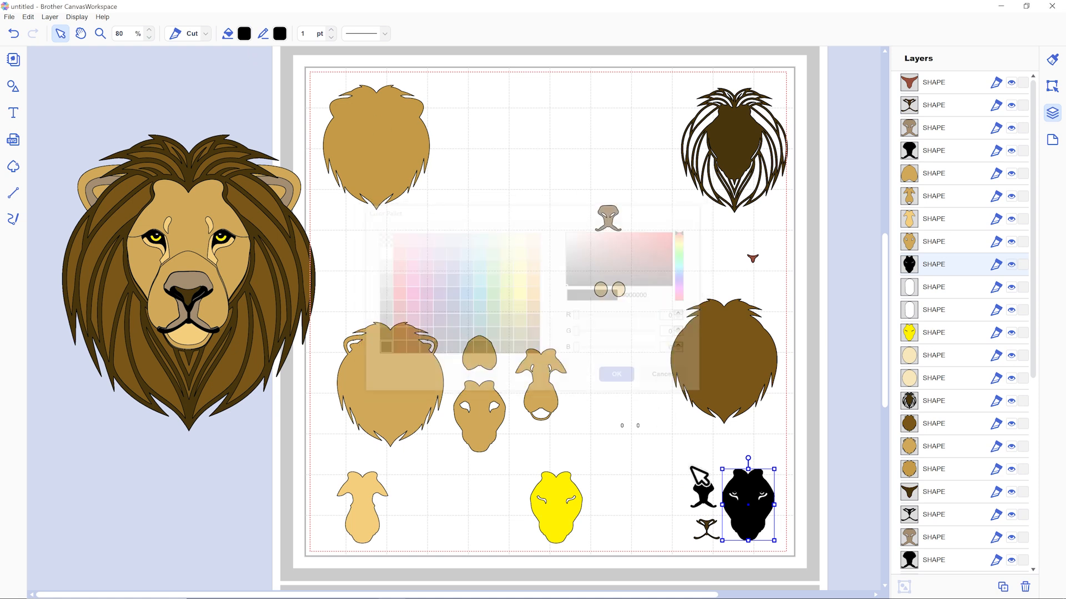
Move the dark brown nose piece off the assembled lion to the empty area just below its mane.
left_click(706, 527)
left_click_drag(199, 292, 589, 183)
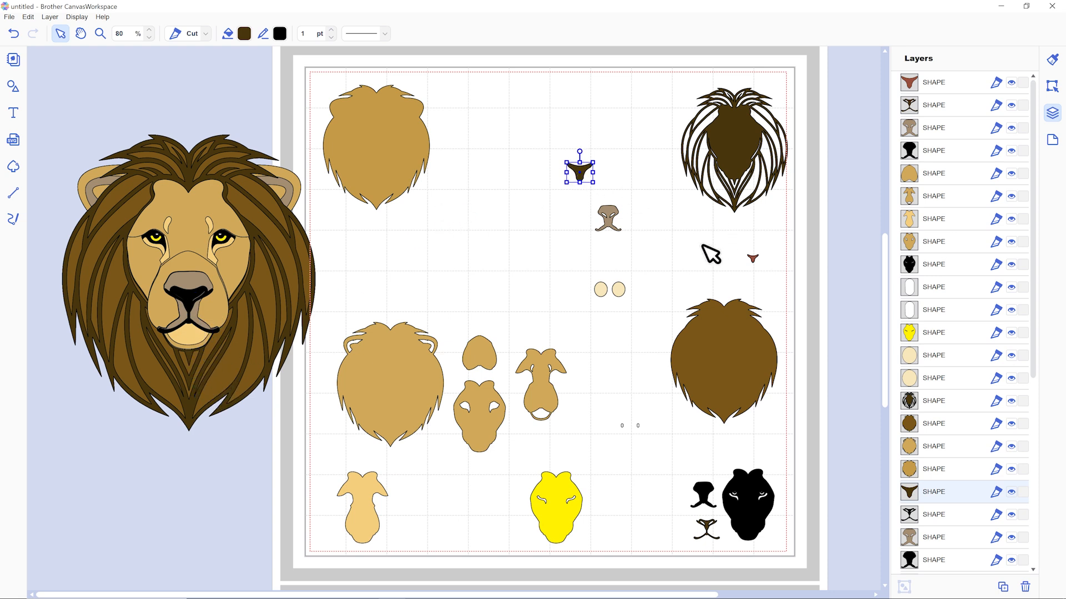
left_click_drag(582, 177, 214, 453)
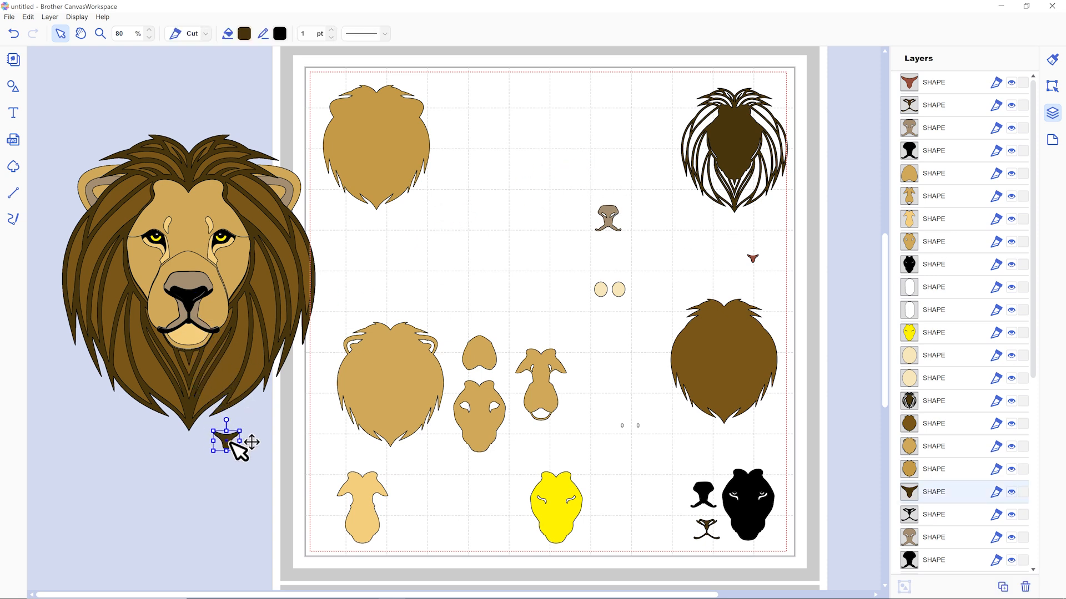
Set the fill of the small nose-and-mouth outline on the mat to black, matching the pieces beside it.
left_click(707, 529)
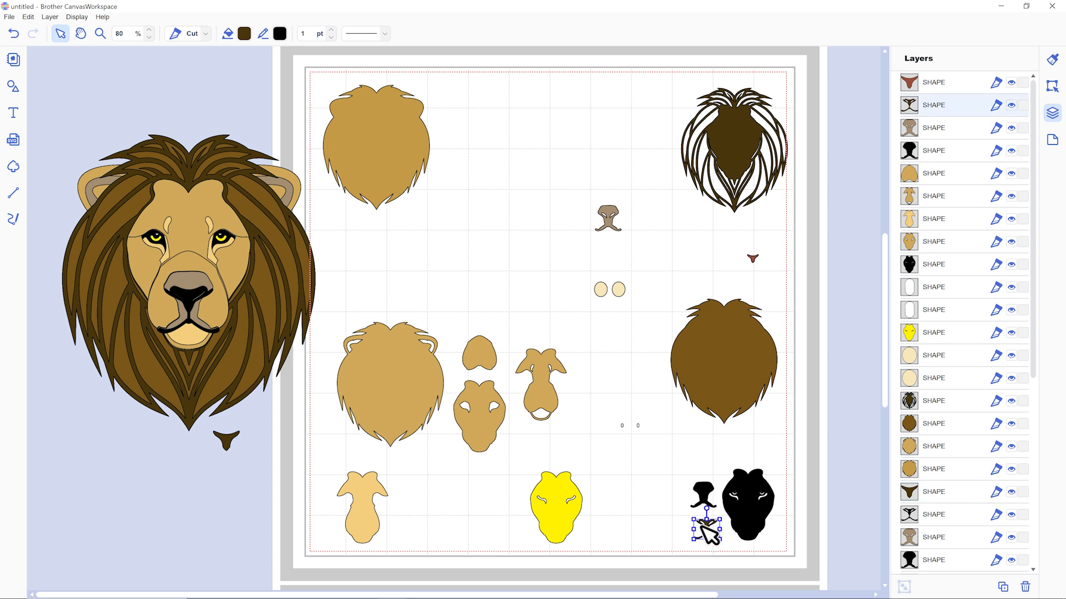
left_click(244, 34)
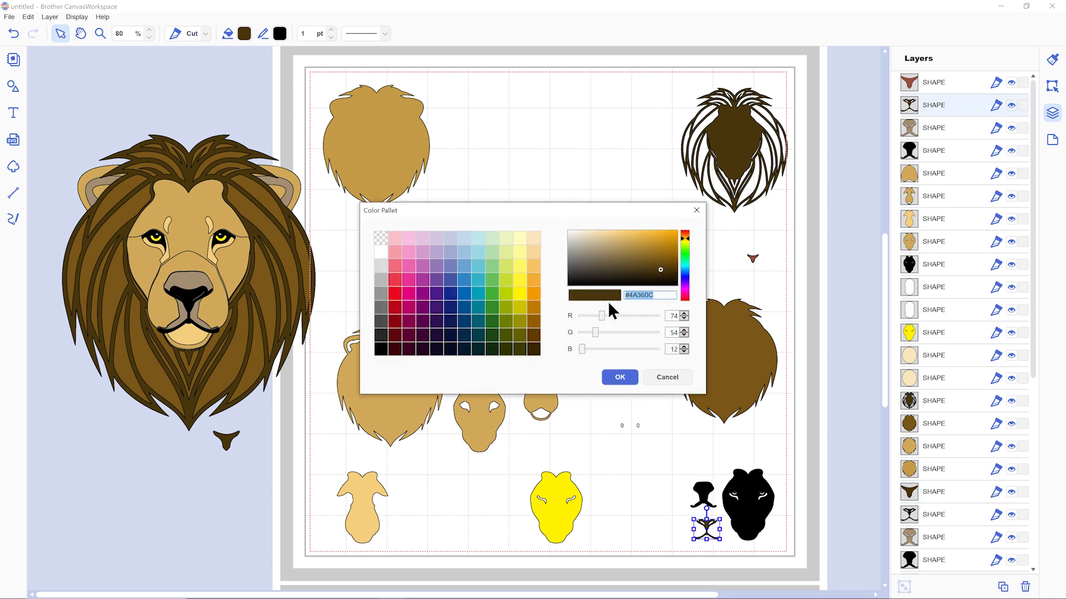
left_click(619, 377)
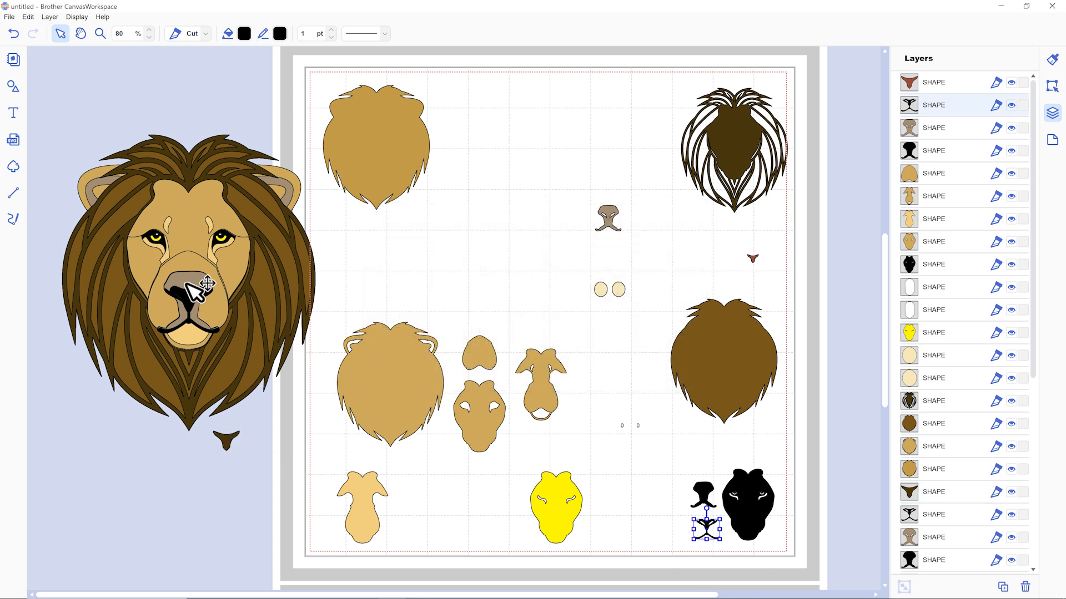
left_click(575, 325)
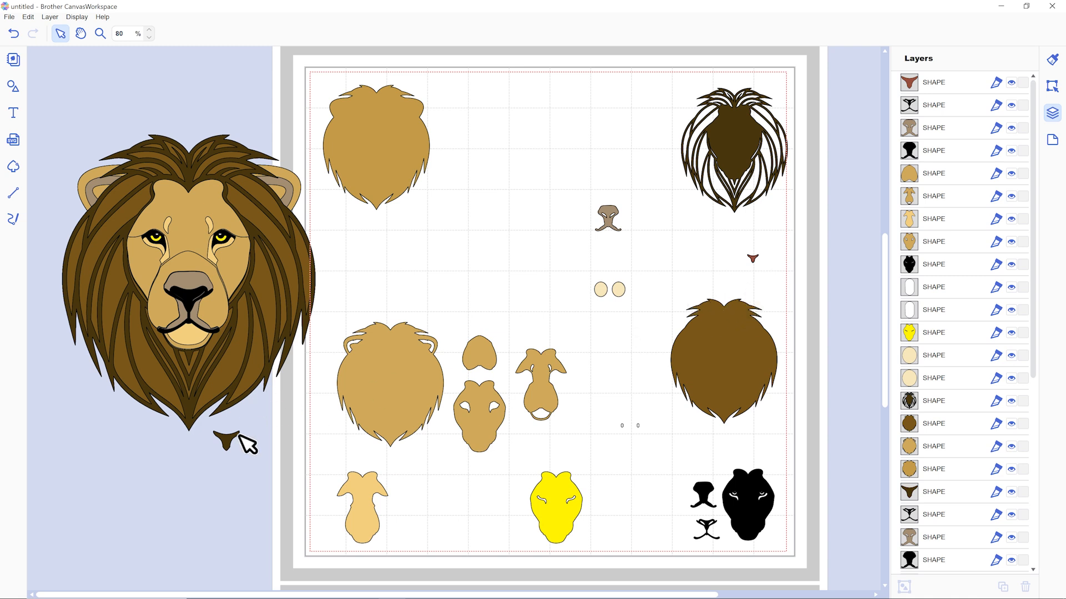
Move the small reddish nose piece on the mat beside the dark brown strand mane and copy the mane's fill colour.
left_click_drag(753, 258, 681, 106)
left_click(765, 148)
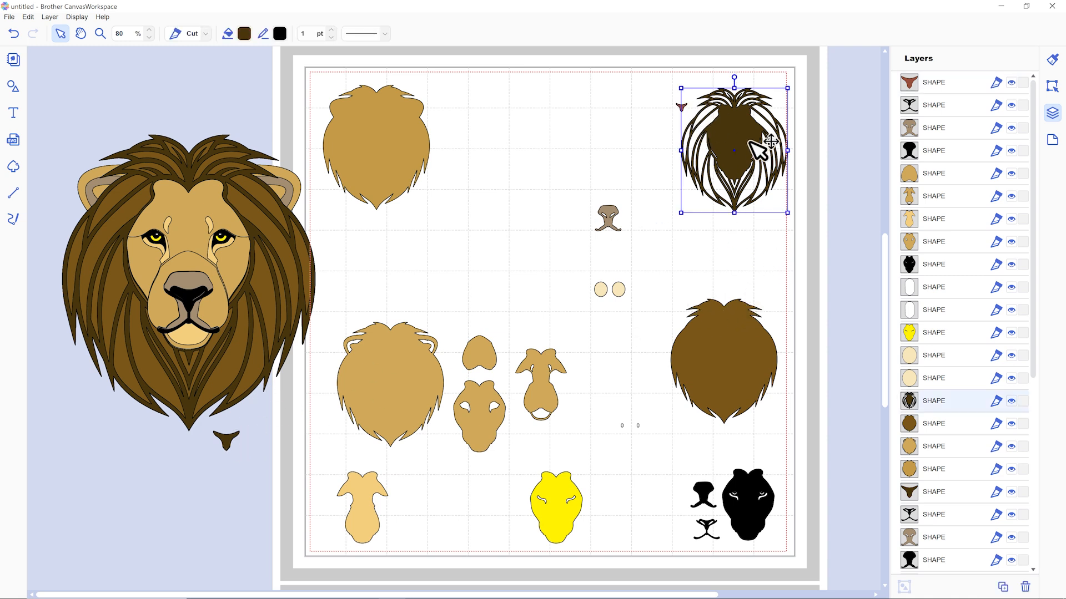
left_click(244, 34)
key("ctrl+c")
left_click(619, 377)
Apply the copied dark brown mane colour as the fill of the small reddish nose piece on the mat.
left_click(682, 106)
left_click(244, 36)
left_click_drag(668, 296, 610, 295)
key("ctrl+v")
left_click(620, 378)
left_click(622, 174)
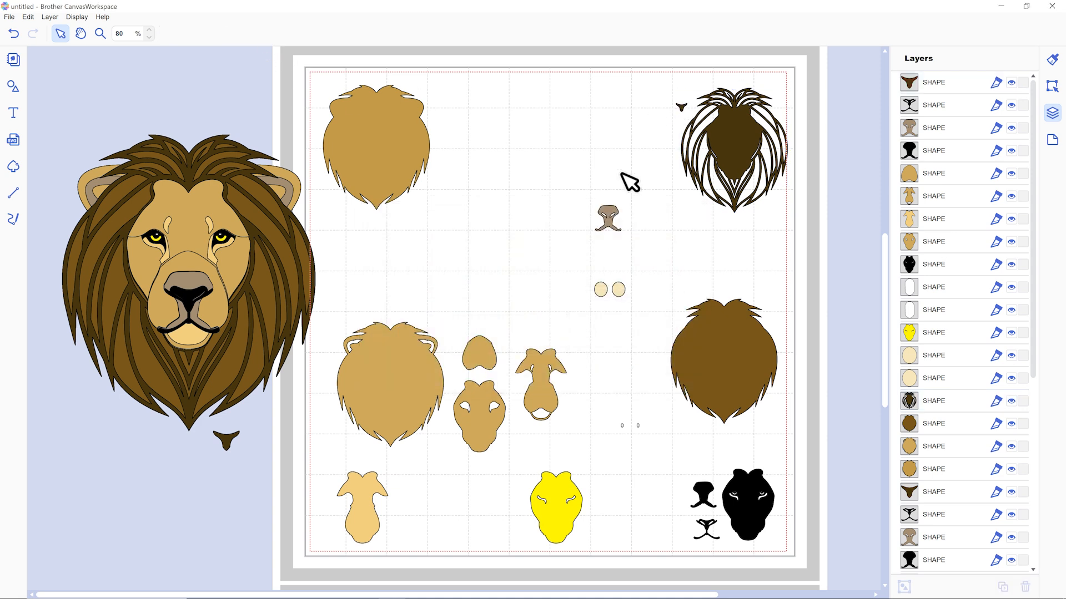
Move the grey-brown nose piece on the mat beside the solid tan head layer with filled ears and copy its fill #A58E72.
left_click_drag(613, 206, 452, 97)
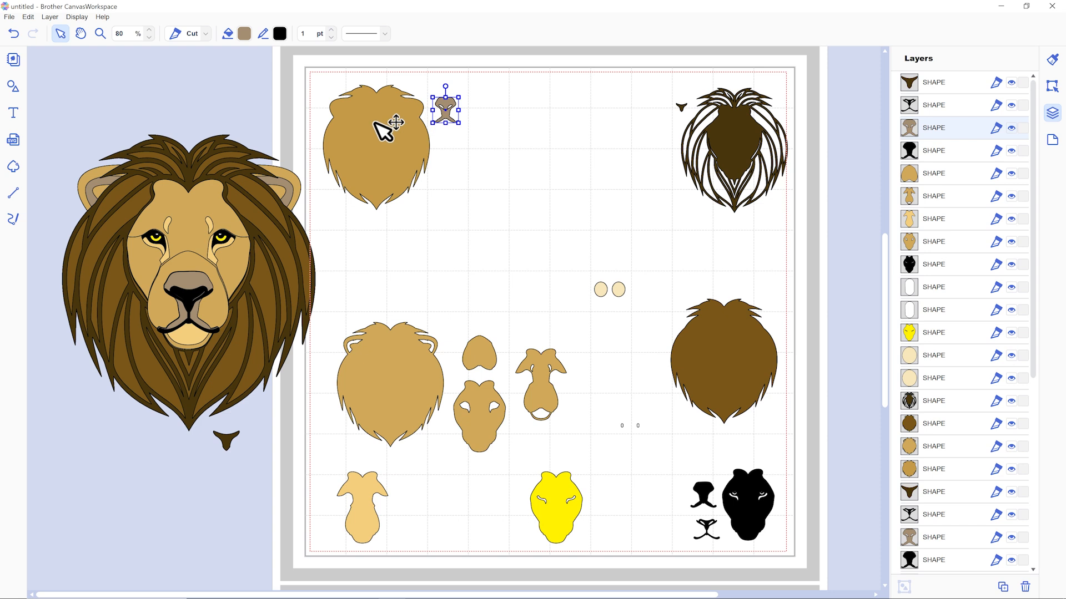
left_click(362, 138)
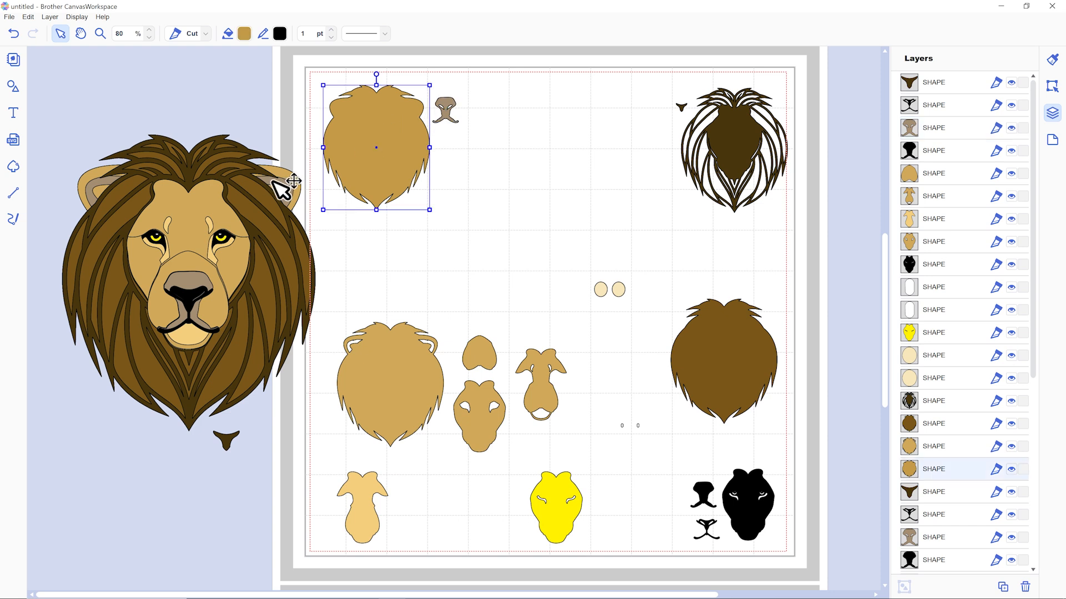
left_click(452, 109)
left_click(248, 35)
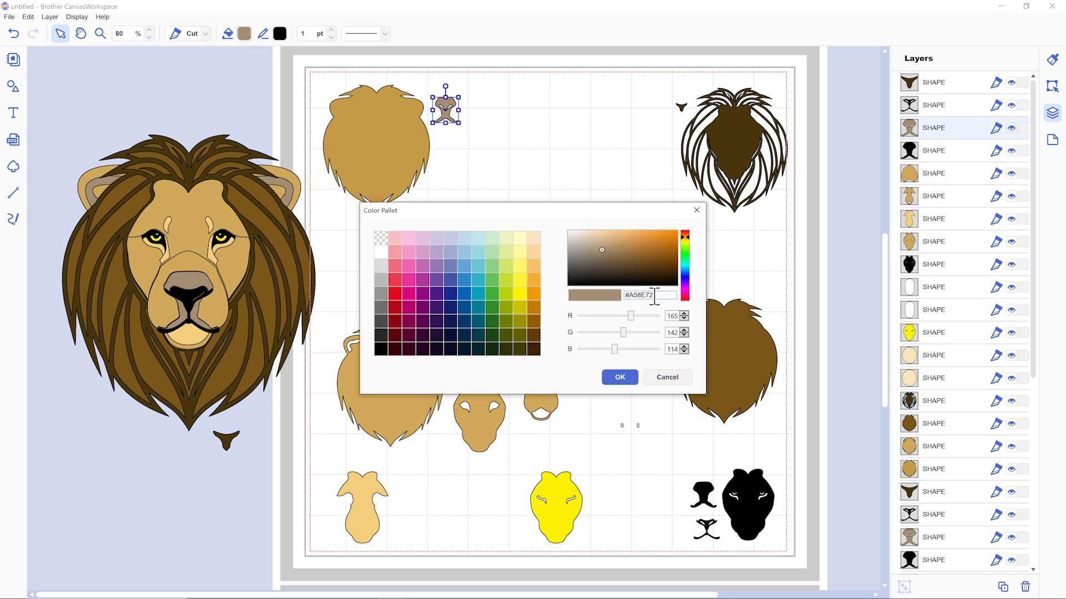
key("ctrl+c")
left_click(619, 377)
left_click_drag(658, 293, 610, 299)
Set the fill of the solid tan head layer beside the grey-brown nose piece to #A58E72.
left_click(368, 160)
left_click(244, 34)
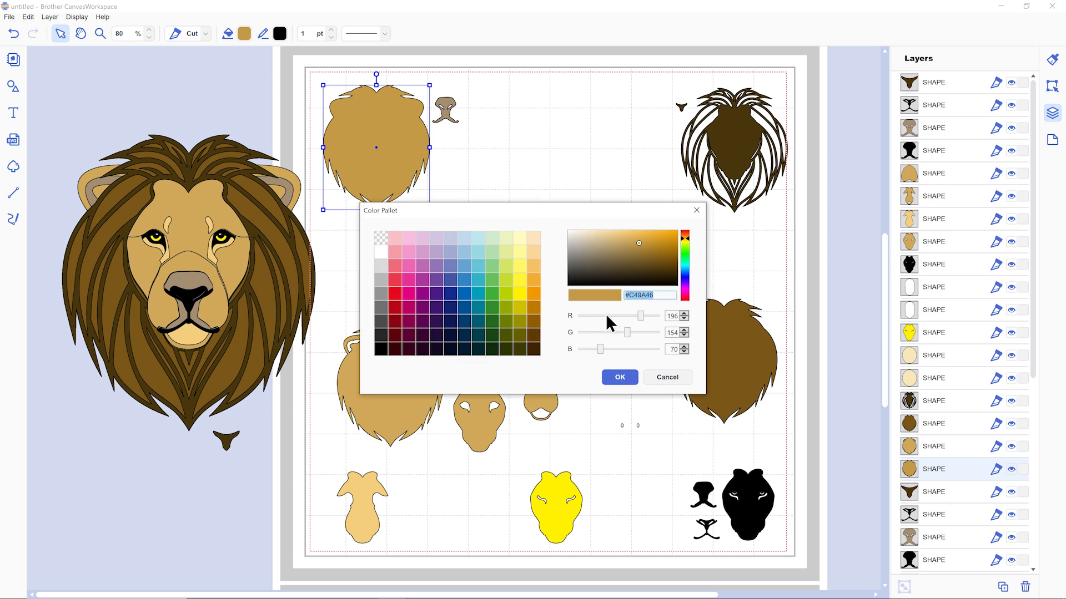
key("ctrl+v")
left_click(618, 377)
left_click(536, 215)
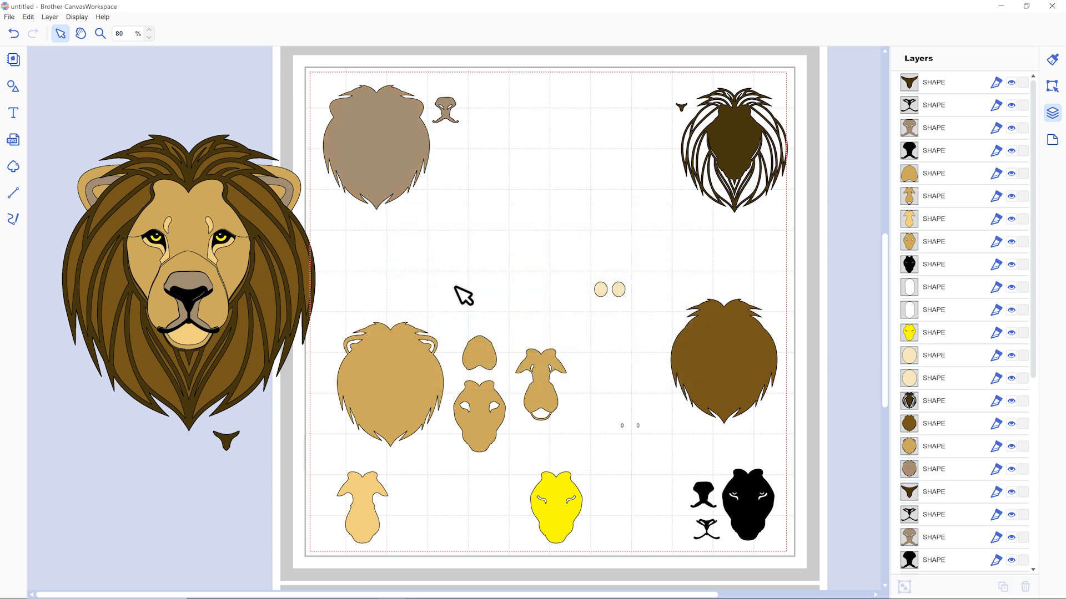
Move both cream eye ovals on the mat beside the light tan face layer and copy that layer's fill #F4CE7C.
left_click_drag(580, 274, 421, 520)
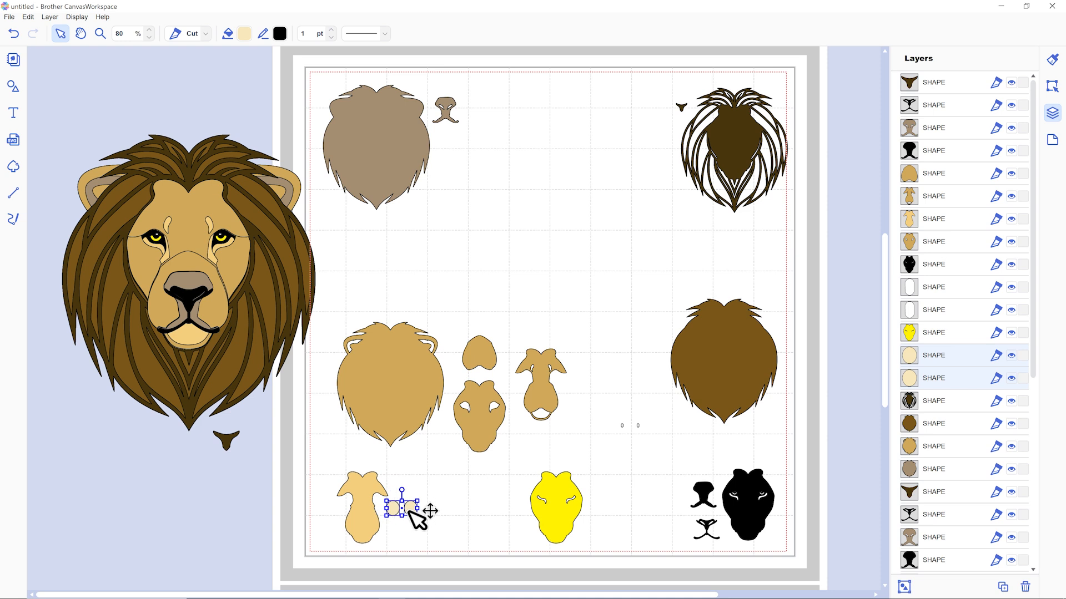
left_click(358, 491)
left_click(244, 35)
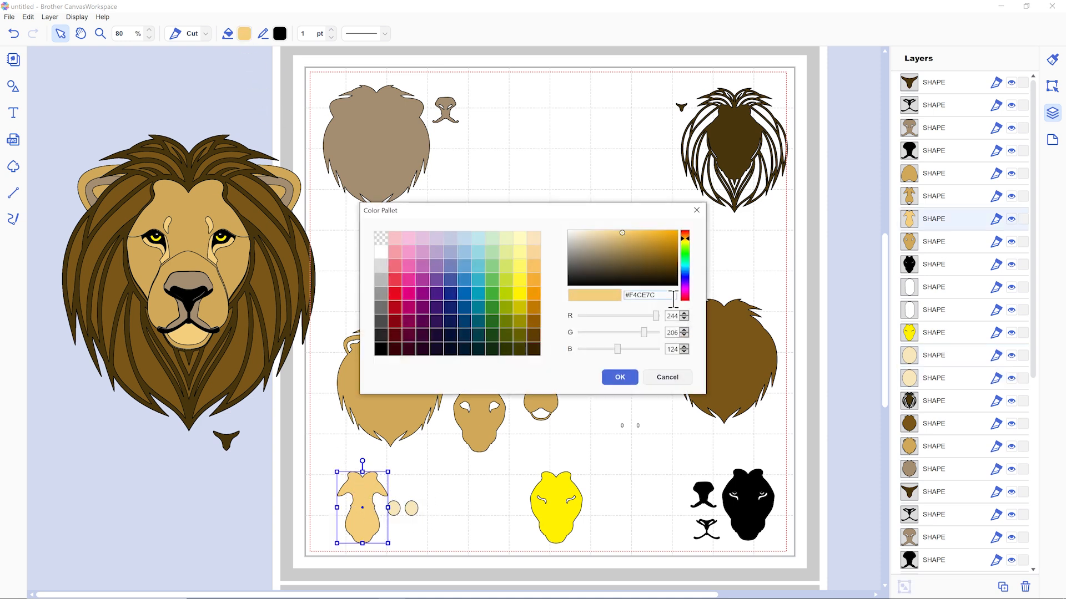
left_click(610, 376)
Set the fill of both cream eye ovals on the mat to #F4CE7C.
left_click_drag(430, 490, 400, 507)
left_click(245, 34)
double_click(640, 295)
key("ctrl+v")
left_click(623, 372)
left_click(602, 315)
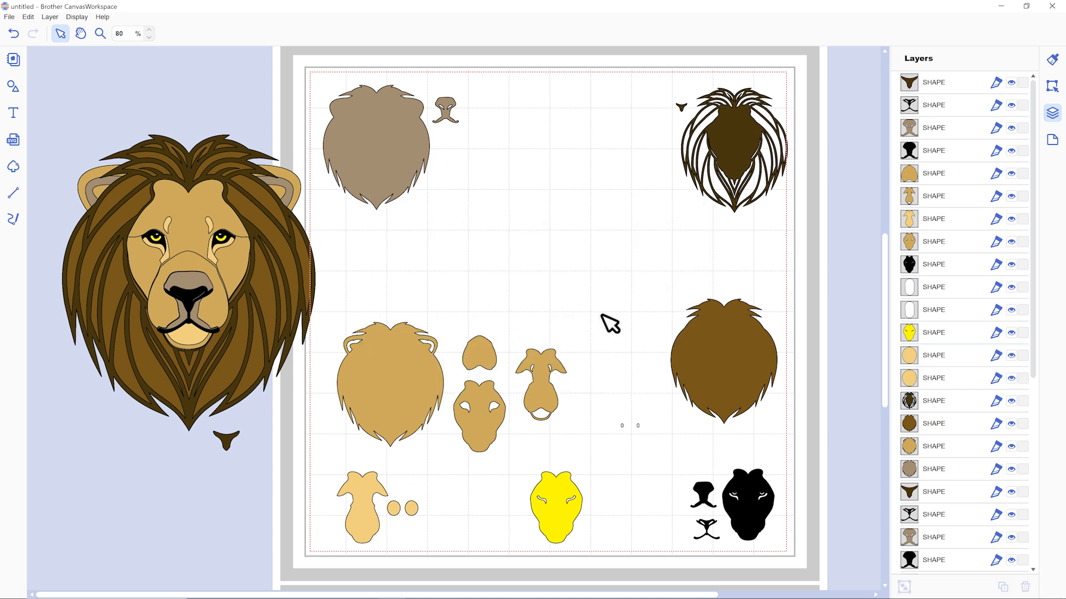
Move the dark brown nose piece from below the mane back onto the assembled lion's nose.
left_click_drag(239, 438, 196, 296)
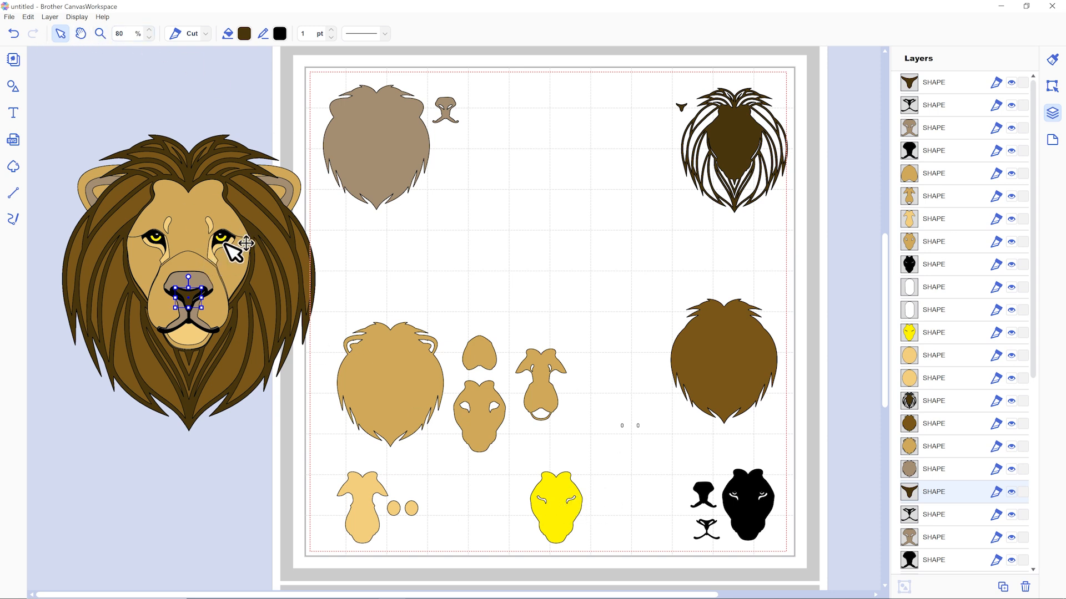
Copy the fill colour #D0A859 from the tan face layer of the assembled lion.
left_click(149, 30)
left_click(149, 30)
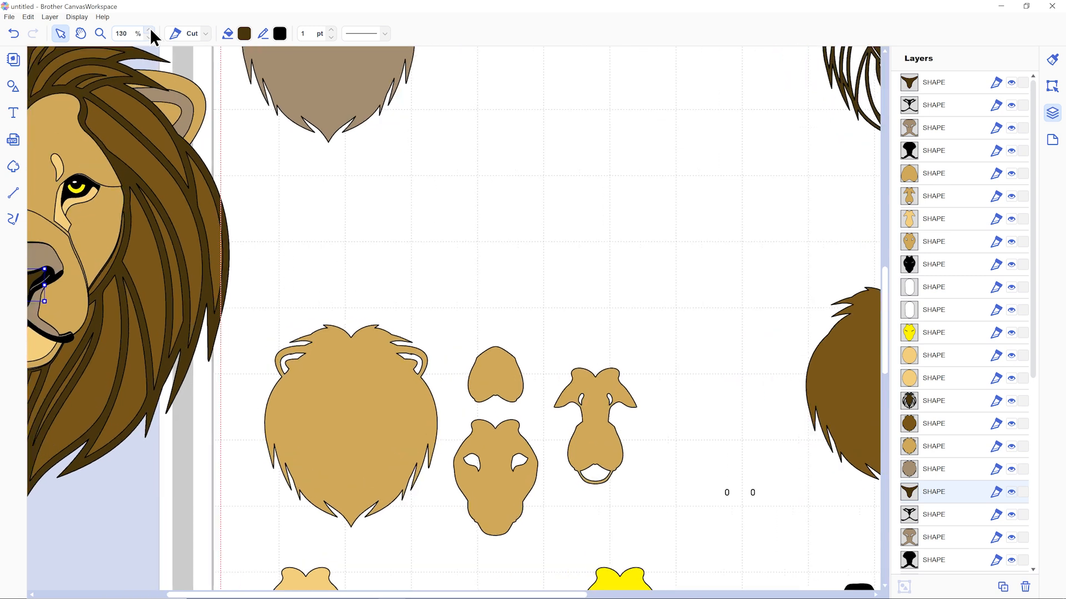
left_click_drag(182, 597, 85, 595)
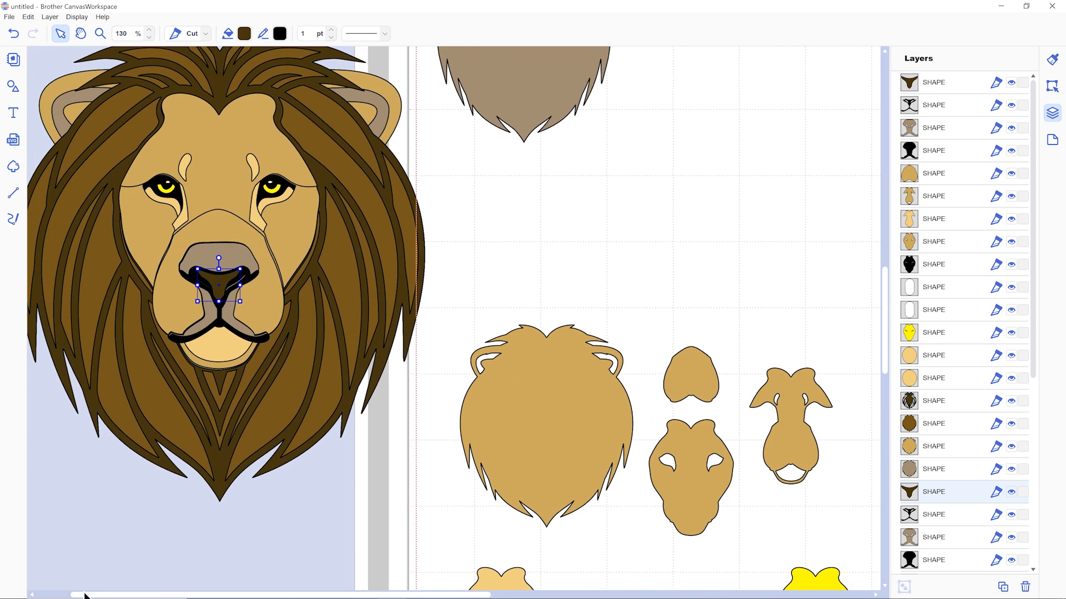
left_click(274, 190)
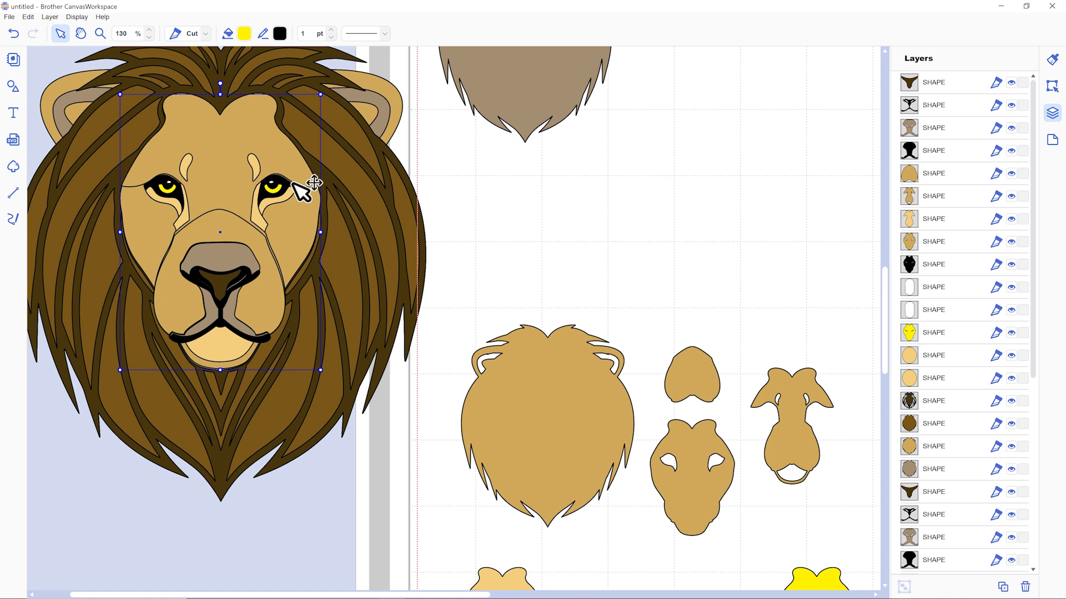
left_click(251, 118)
left_click(244, 35)
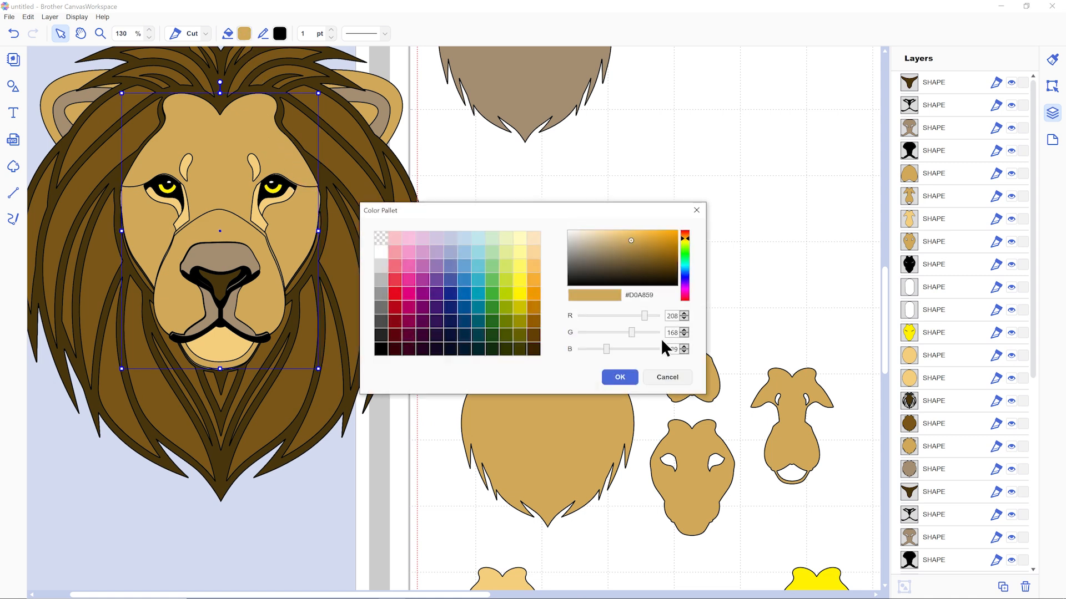
left_click(620, 377)
Set the fill of the yellow eye layer in the assembled lion to #D0A859.
left_click(283, 189)
left_click(243, 34)
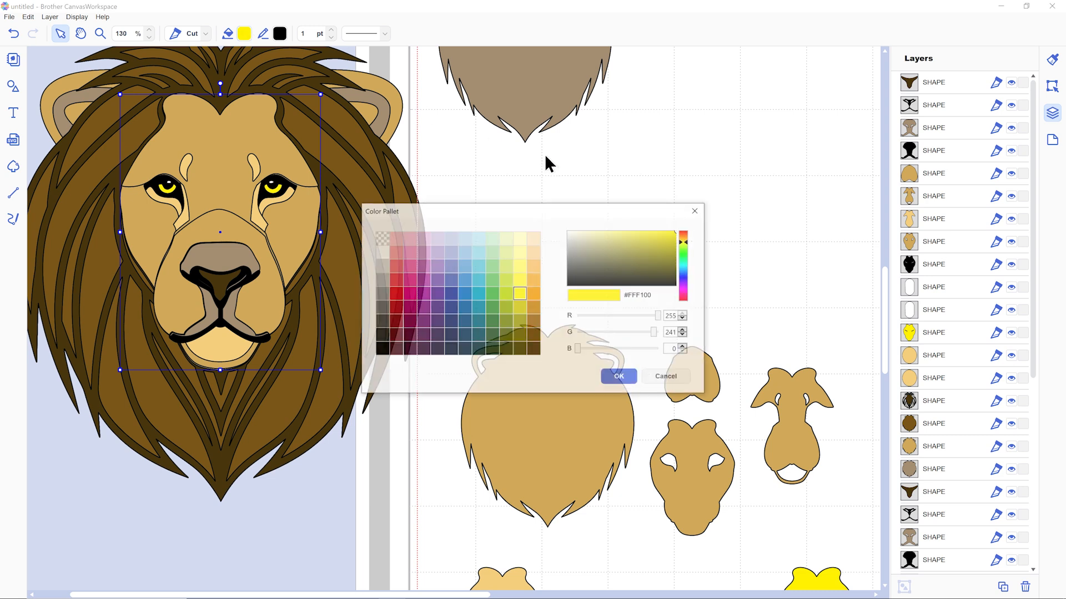
key("ctrl+v")
left_click(621, 379)
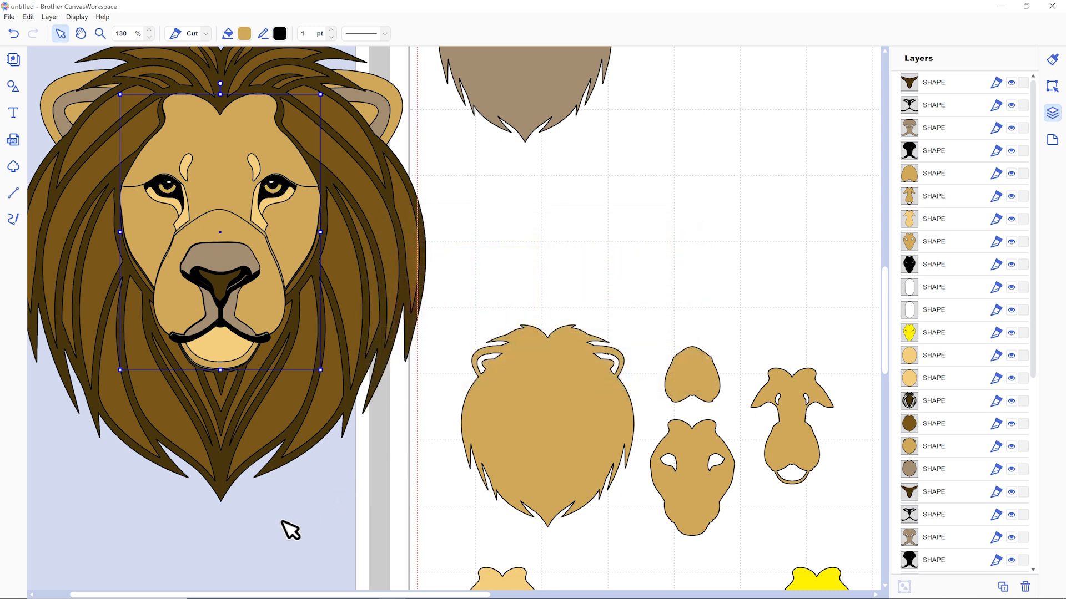
left_click(282, 521)
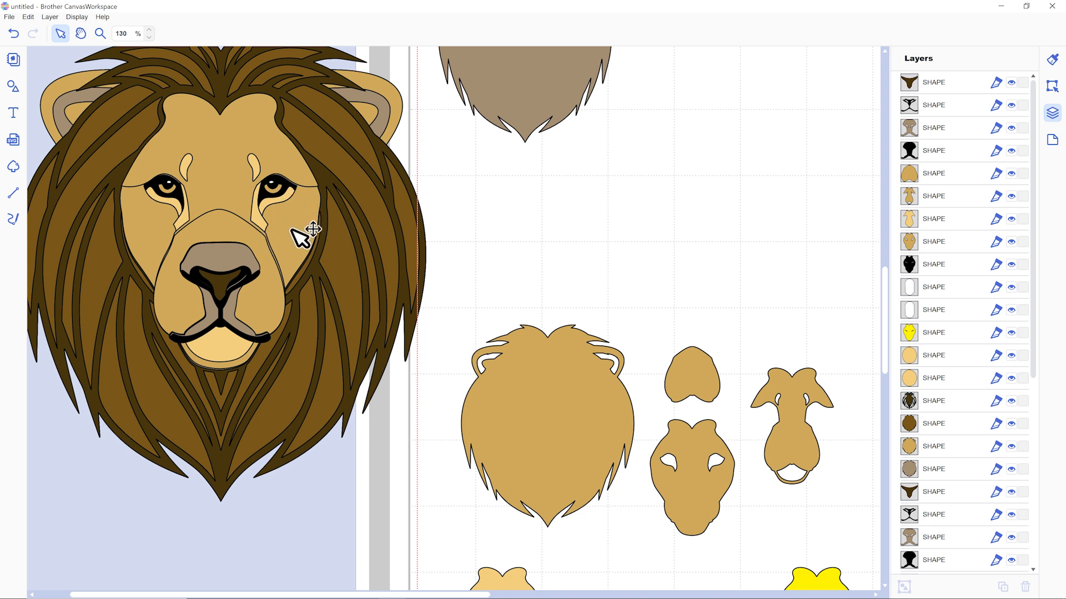
Move the yellow face layer on the mat up beside the tan pieces and set its fill to #D0A859.
scroll(309, 233, "down", 5)
left_click_drag(817, 478, 756, 174)
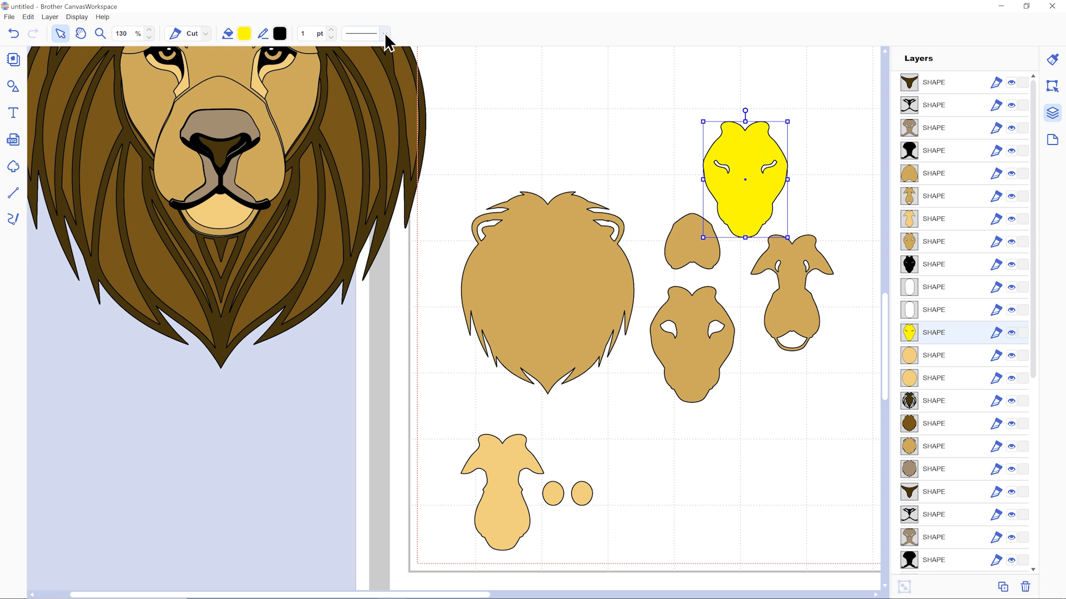
left_click(244, 34)
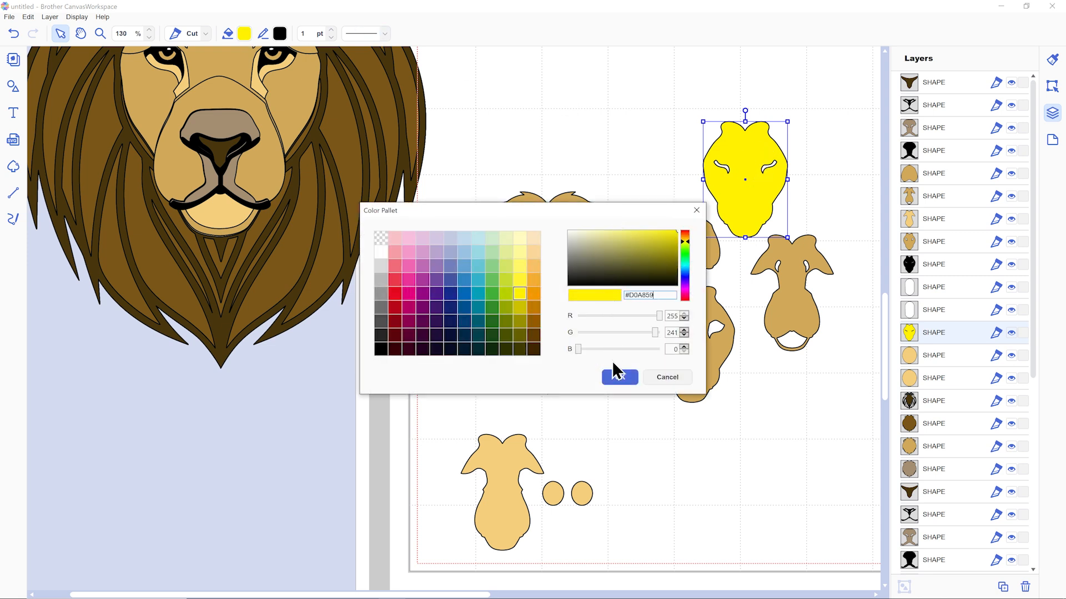
left_click(616, 377)
left_click(297, 214)
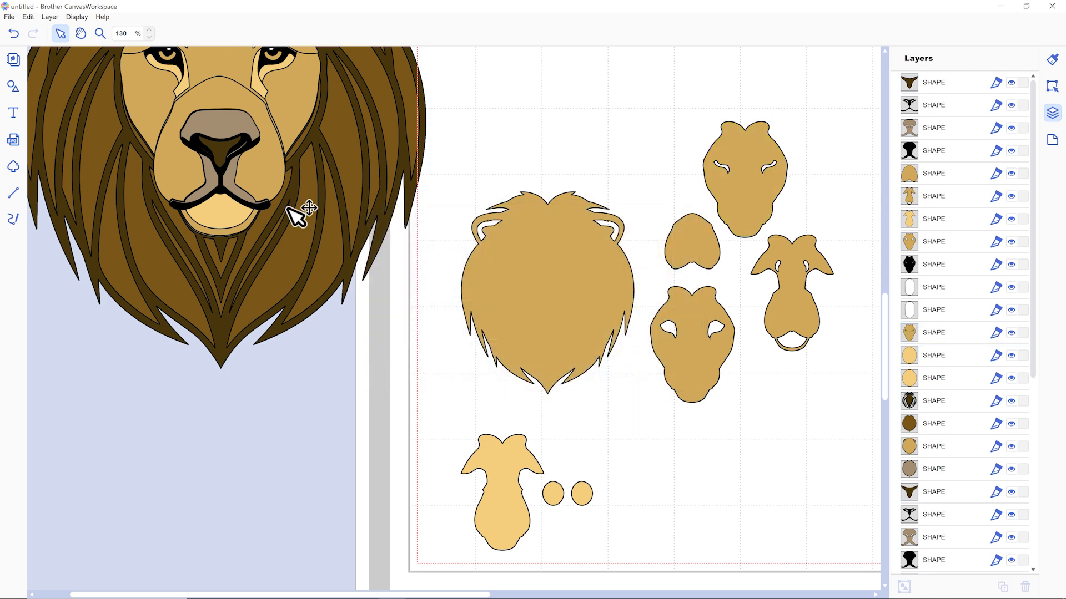
Select the whole assembled lion beside the mat and delete it, keeping only the separate pieces on the mat.
left_click(149, 37)
left_click(149, 37)
left_click(149, 37)
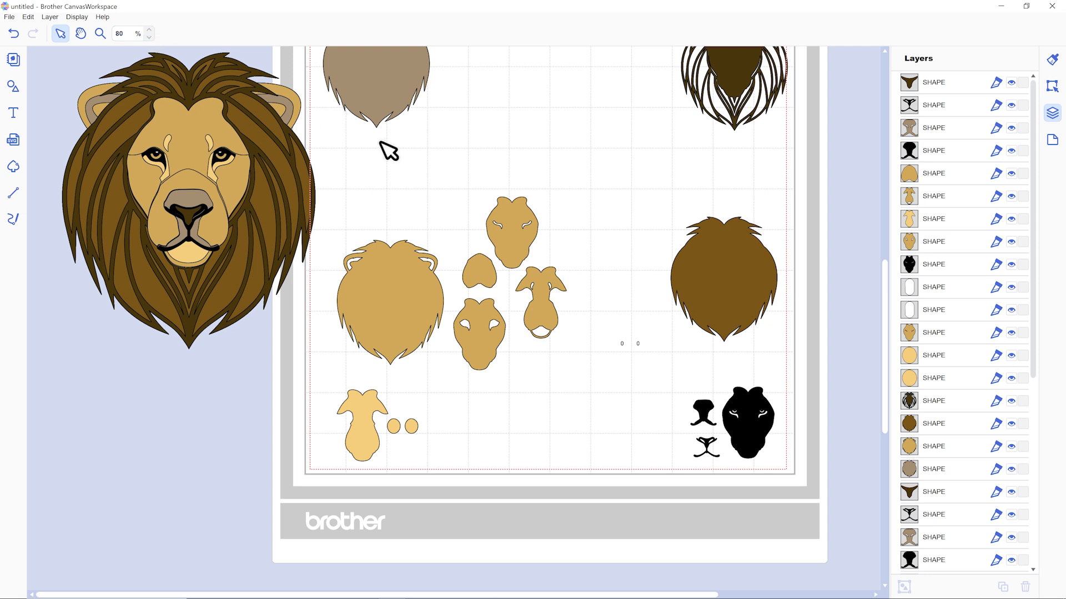
scroll(388, 150, "up", 3)
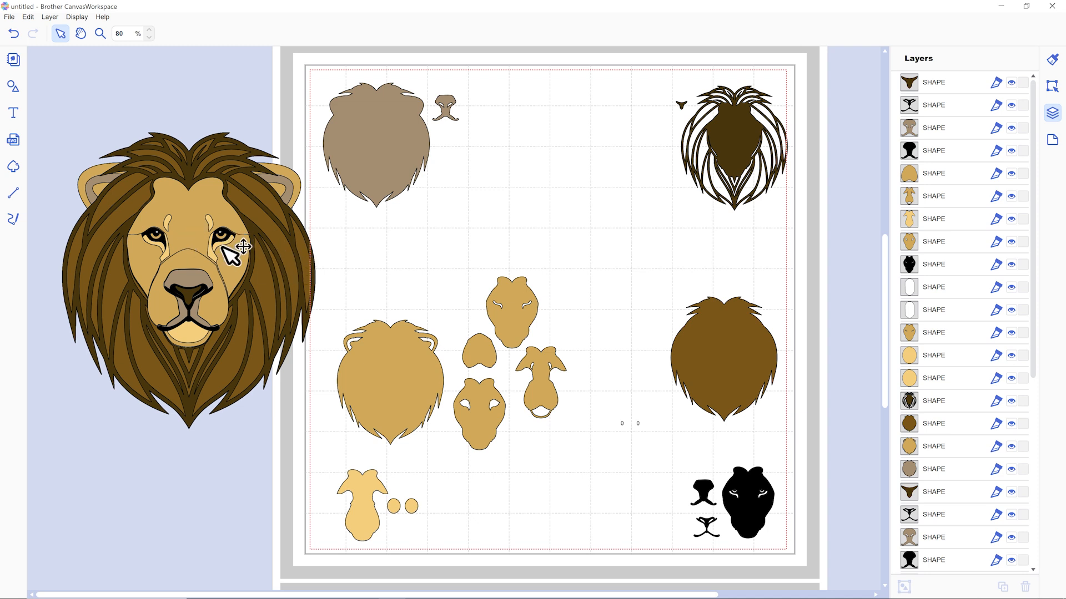
left_click_drag(56, 124, 281, 357)
mouse_move(304, 291)
left_mouse_down()
mouse_move(228, 279)
mouse_move(233, 309)
left_mouse_up()
key("Delete")
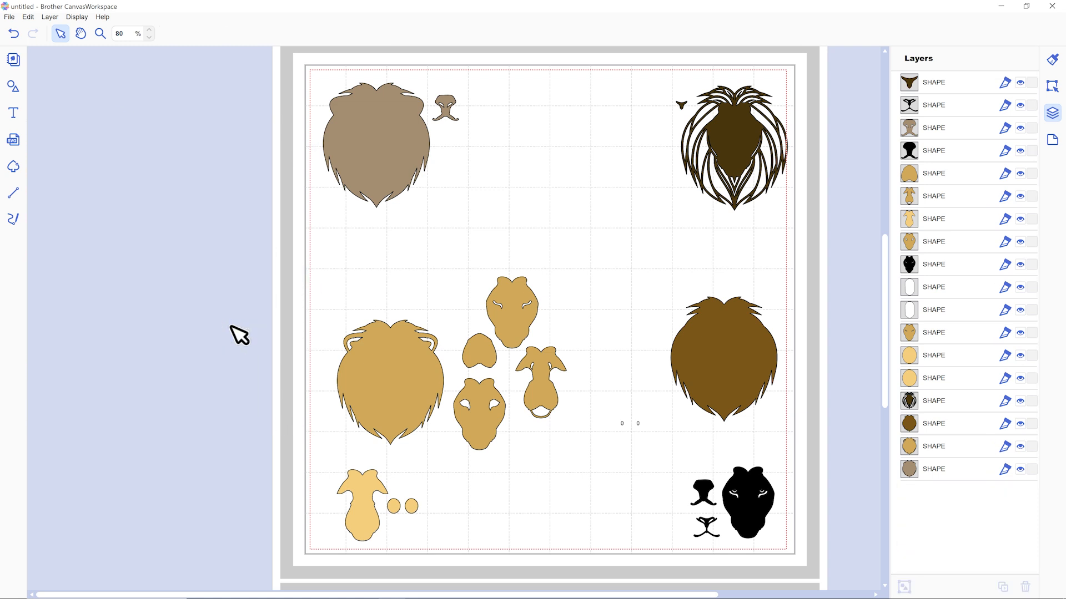